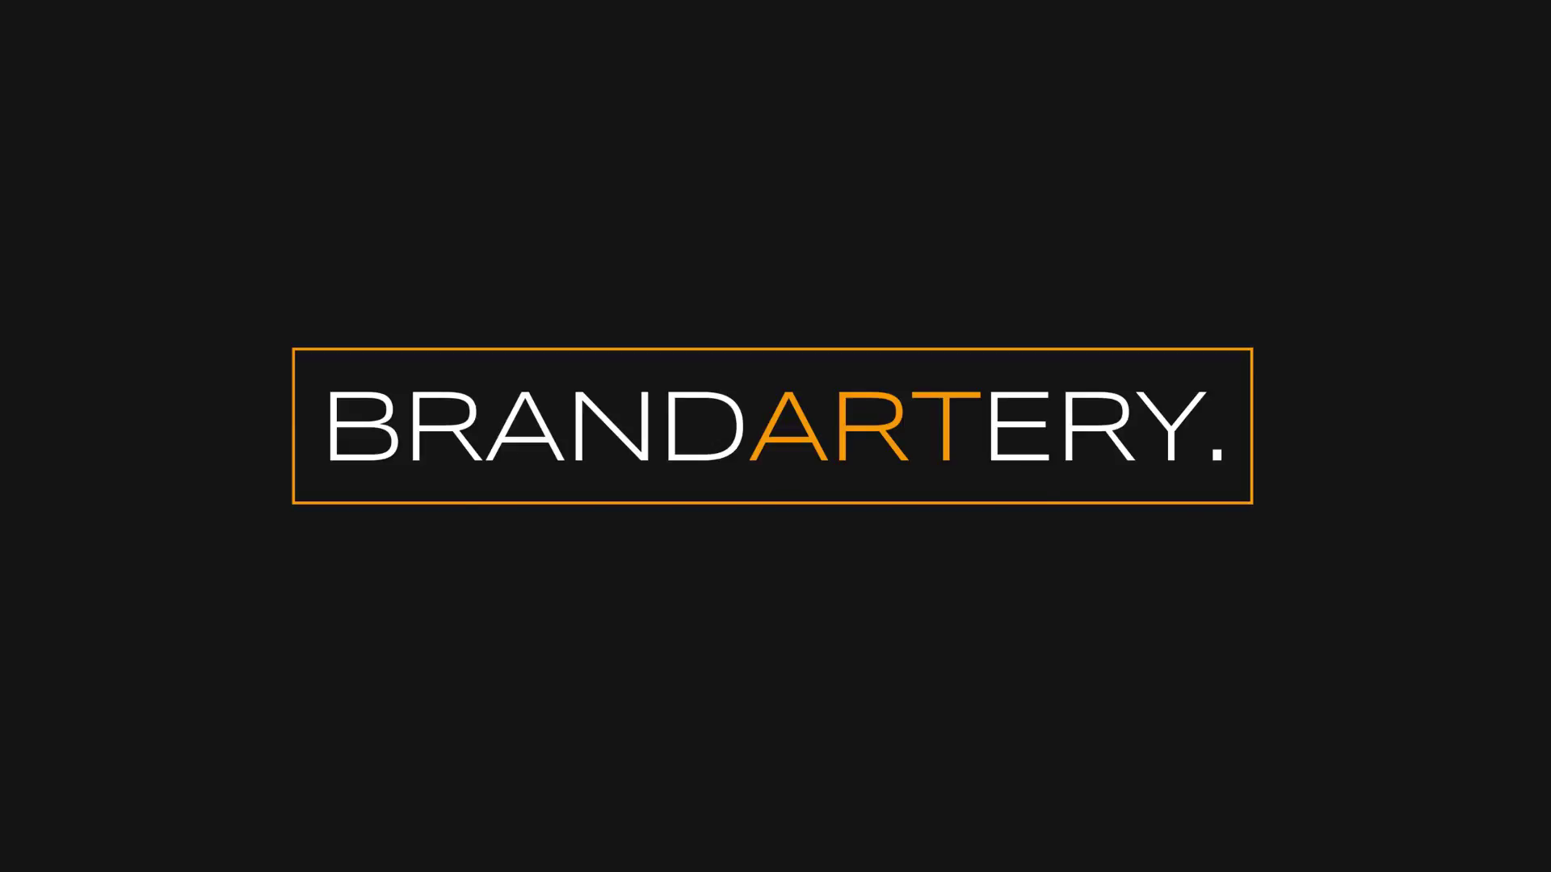
Go to the lighttable view and look through the list of saved styles
{"action": "left_click", "coordinate": [478, 629]}
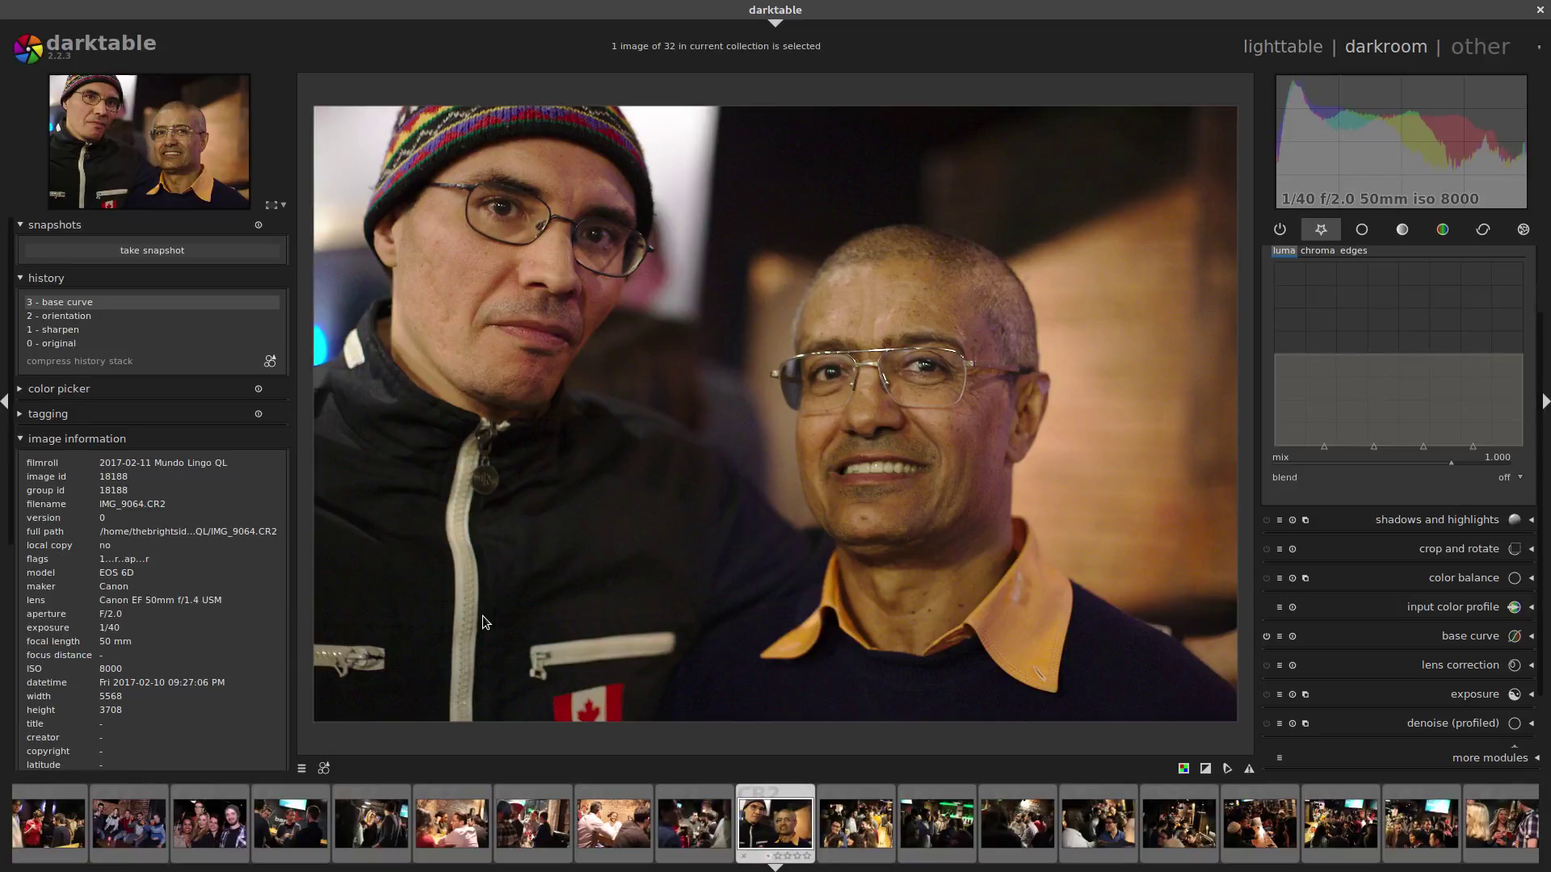
{"action": "left_click", "coordinate": [325, 769]}
{"action": "left_click", "coordinate": [315, 765]}
{"action": "left_click", "coordinate": [1265, 49]}
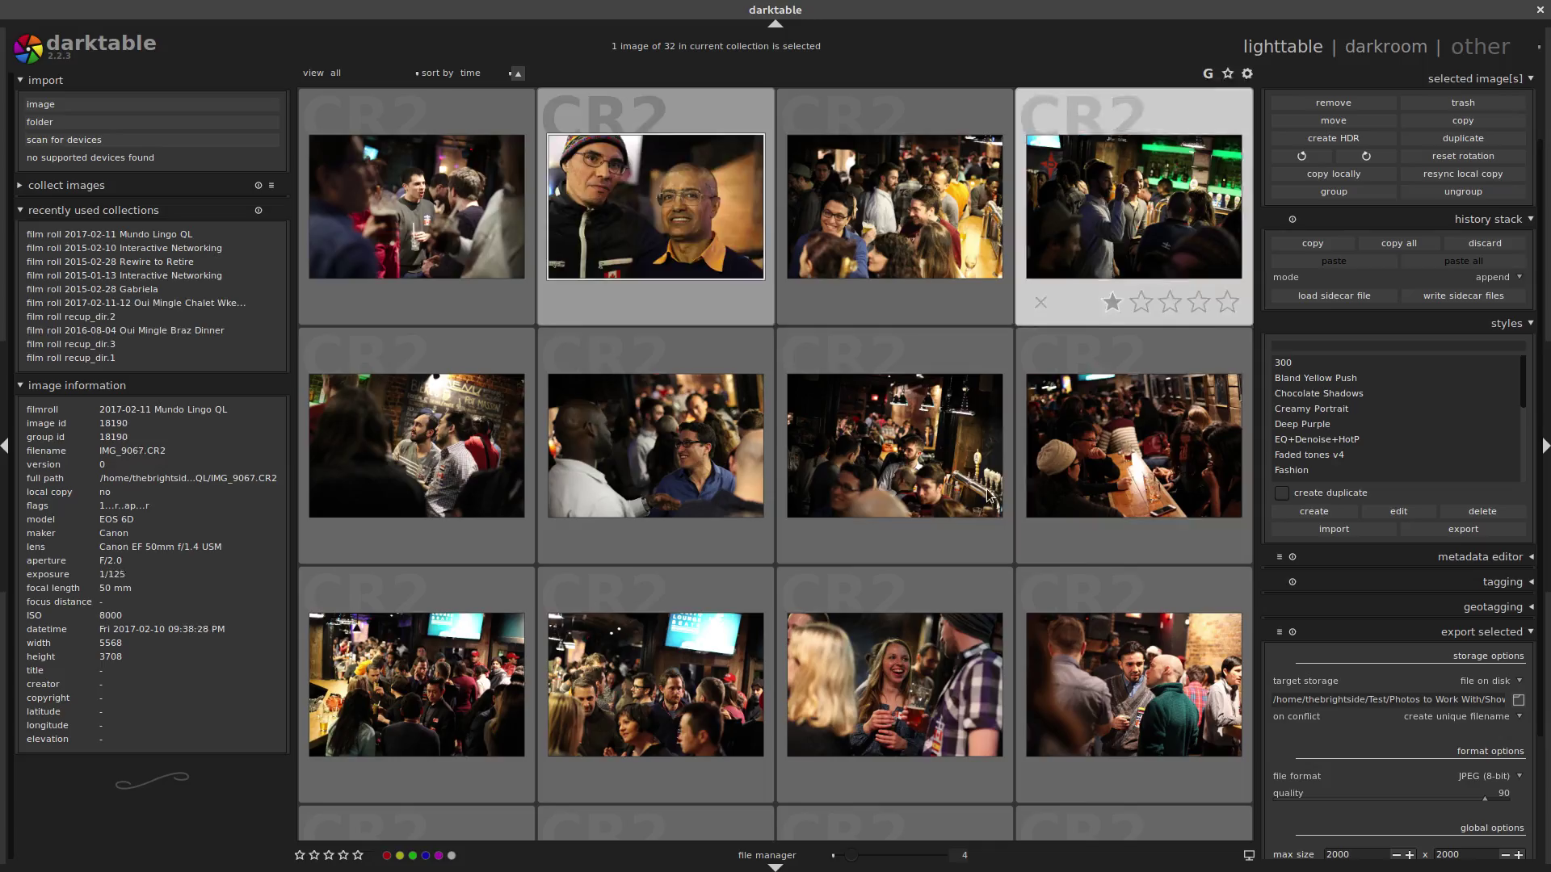
{"action": "left_click", "coordinate": [1513, 325]}
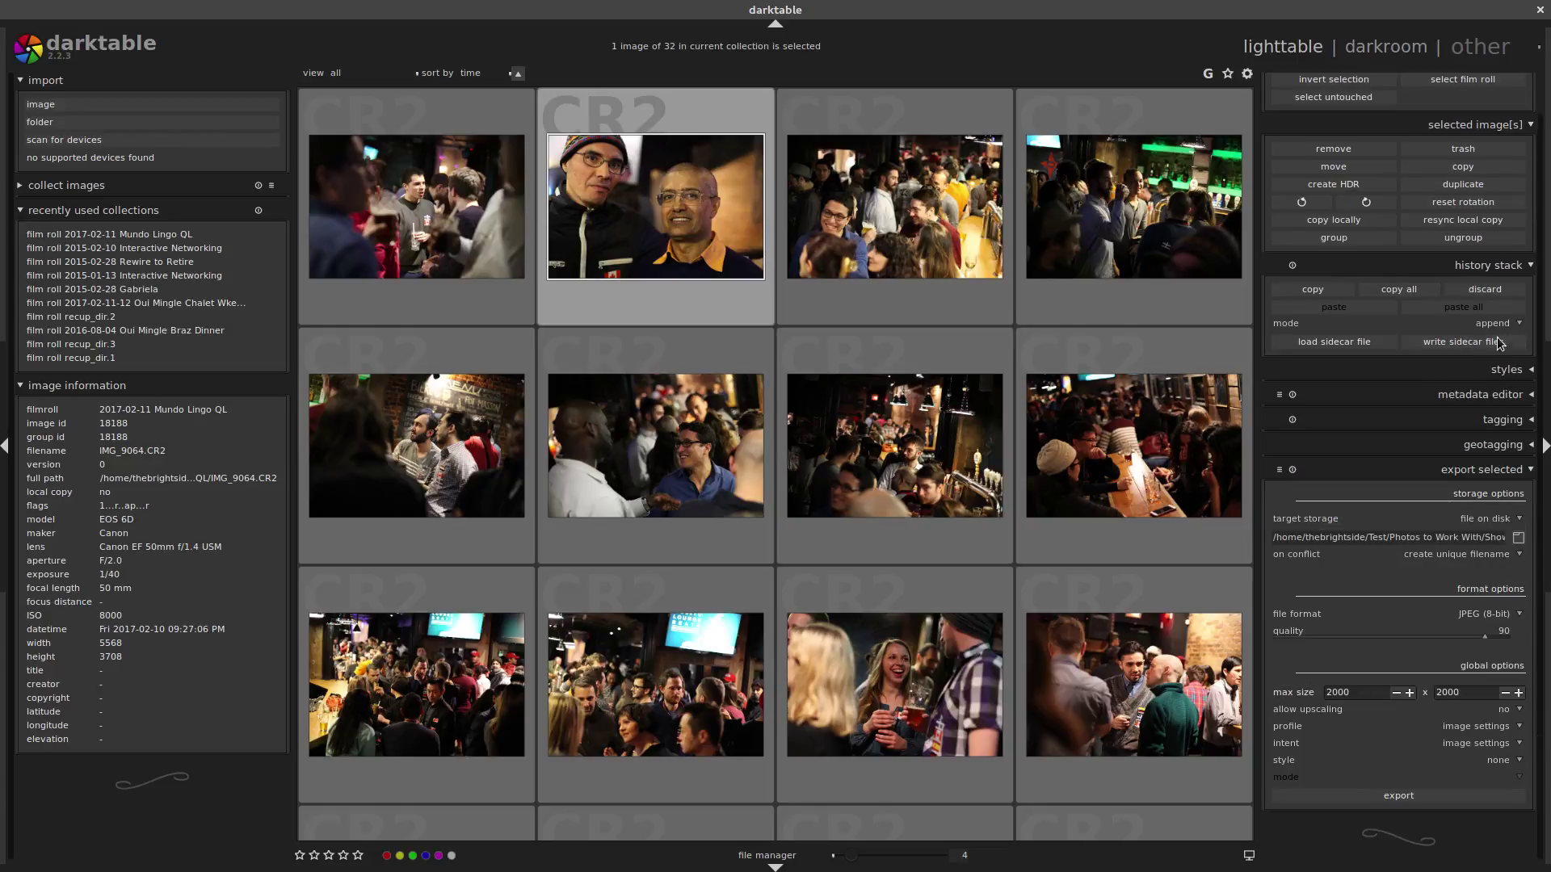
{"action": "left_click", "coordinate": [1506, 369]}
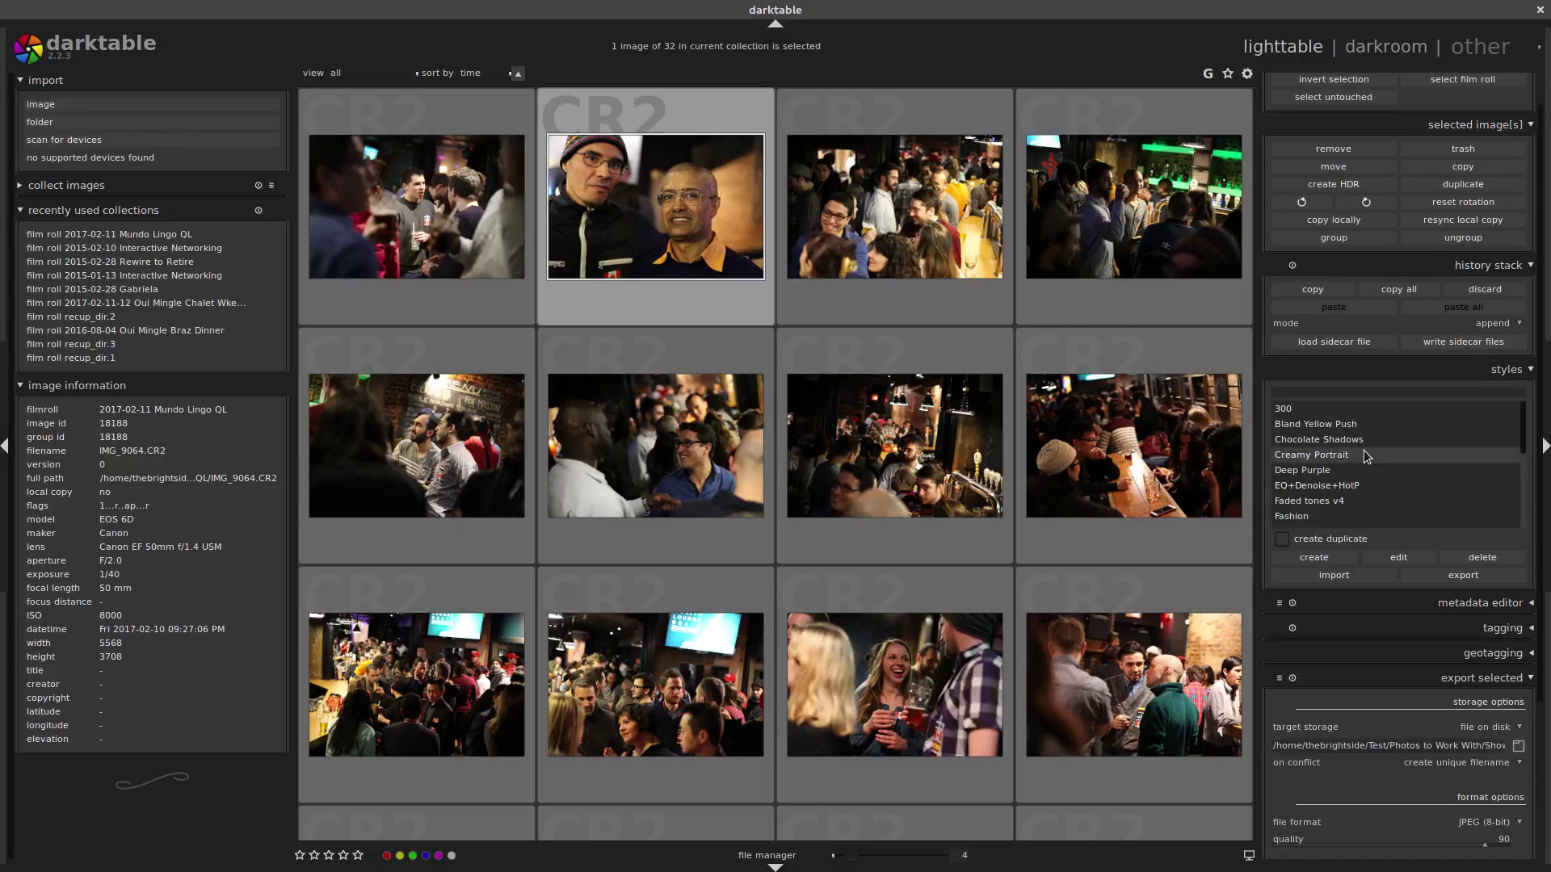
{"action": "mouse_move", "coordinate": [1523, 441]}
{"action": "left_mouse_down"}
{"action": "mouse_move", "coordinate": [1524, 521]}
{"action": "mouse_move", "coordinate": [1521, 420]}
{"action": "left_mouse_up"}
{"action": "mouse_move", "coordinate": [1295, 462]}
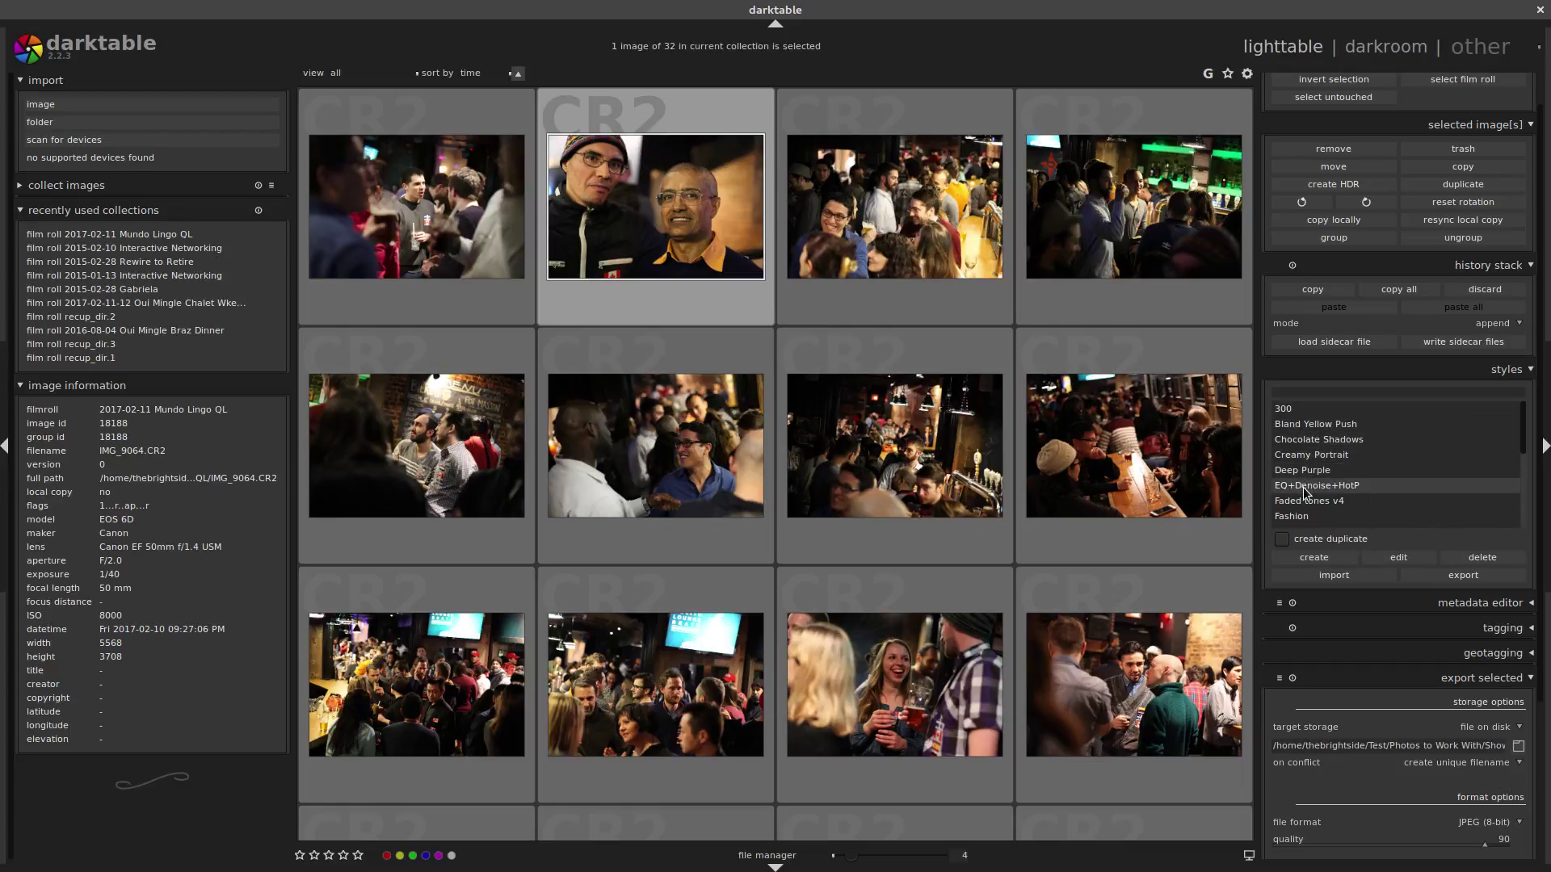
{"action": "mouse_move", "coordinate": [1306, 491]}
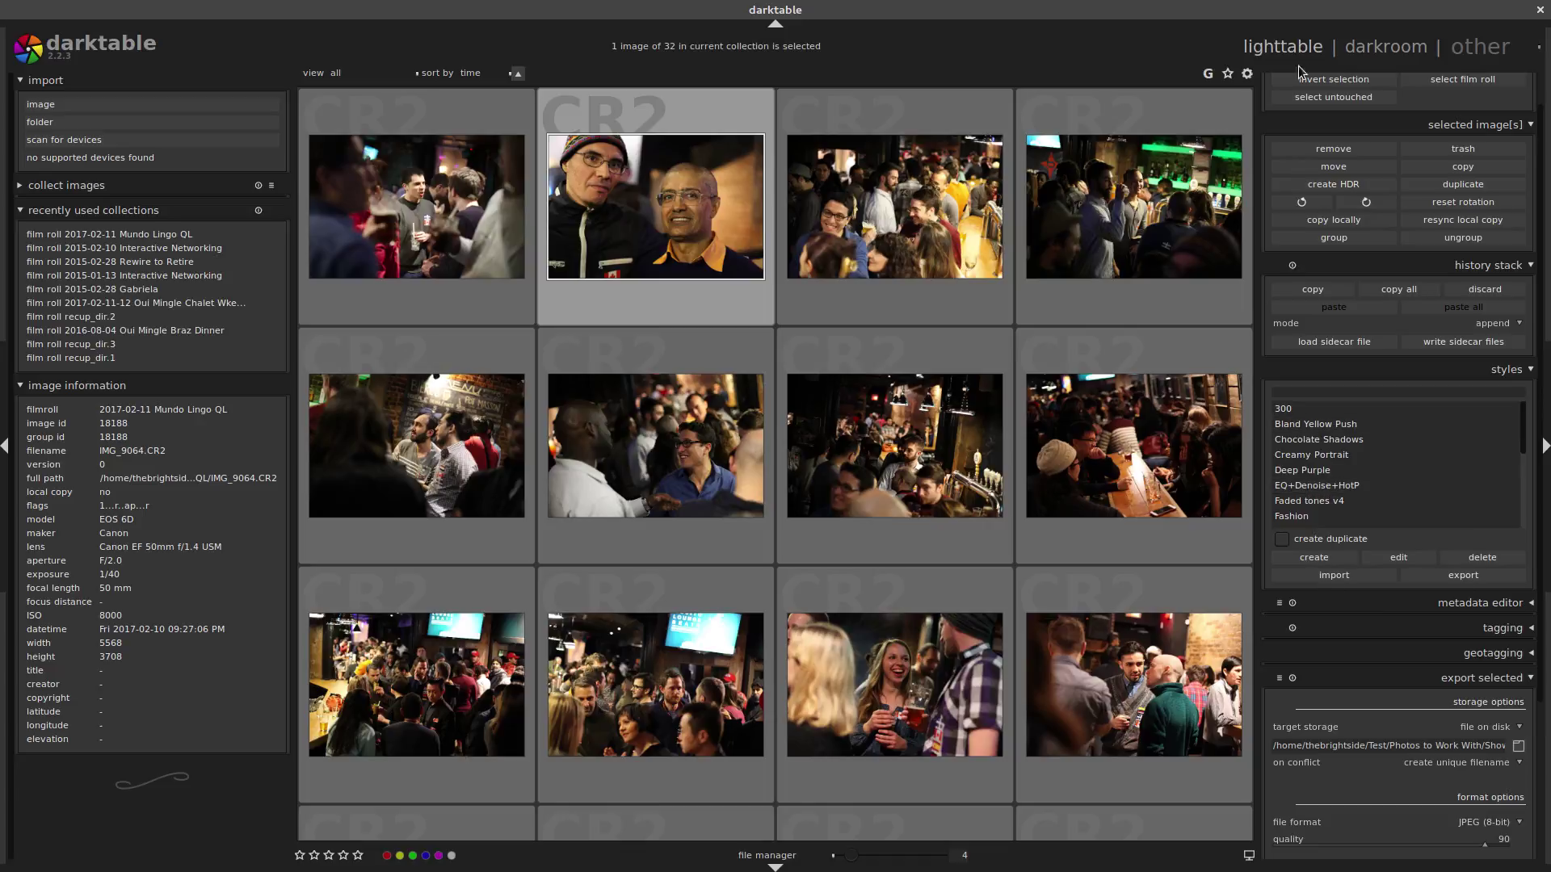
Return to the darkroom and apply the 300 style to the portrait of the two men
{"action": "left_click", "coordinate": [1373, 50]}
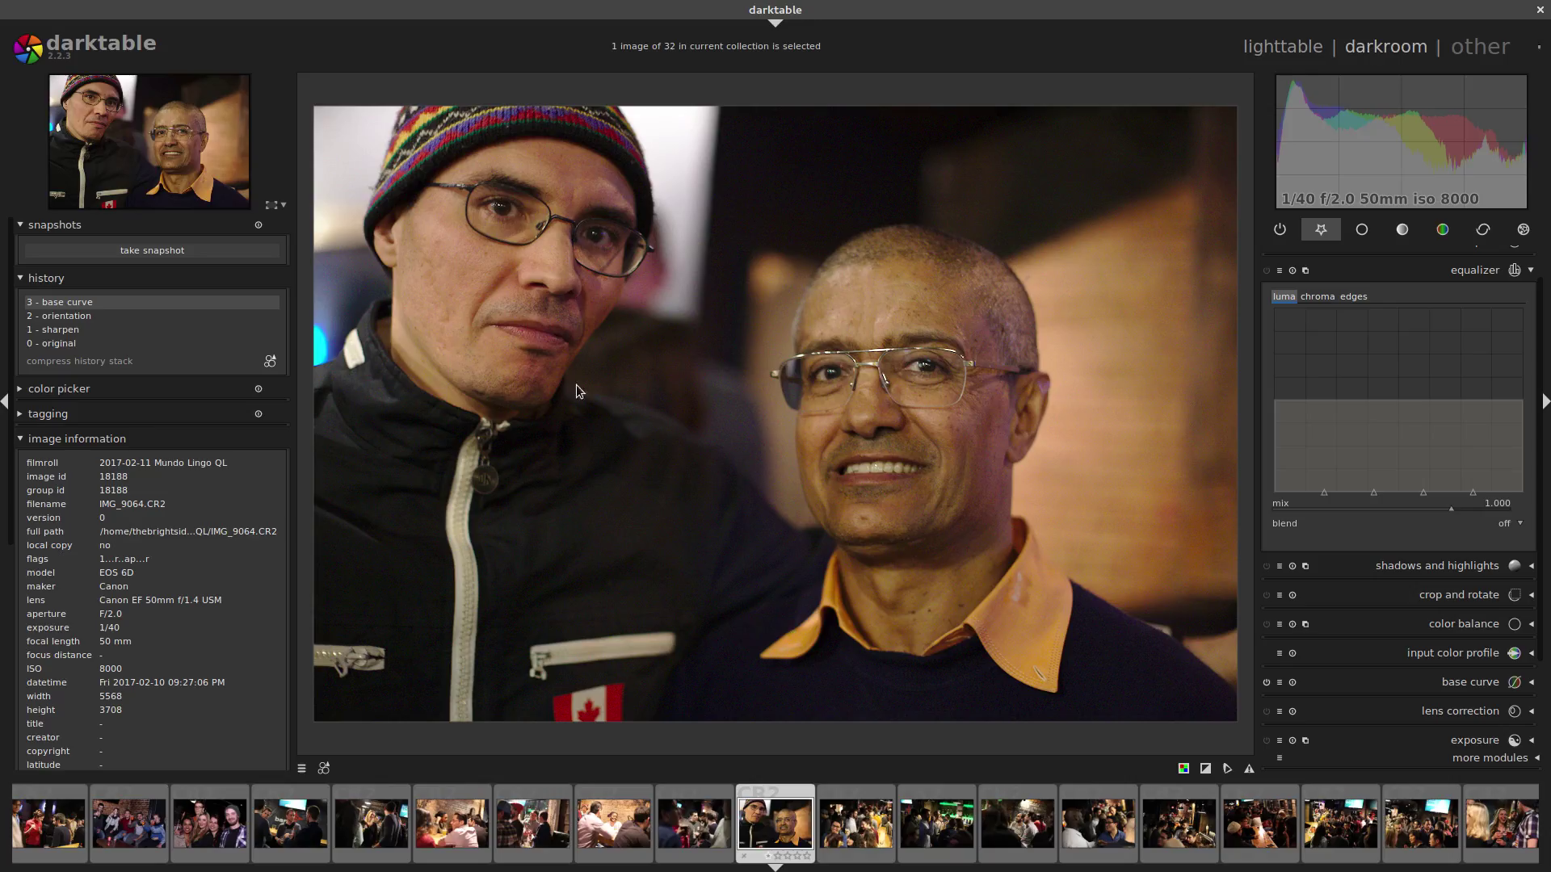
{"action": "left_click", "coordinate": [324, 770]}
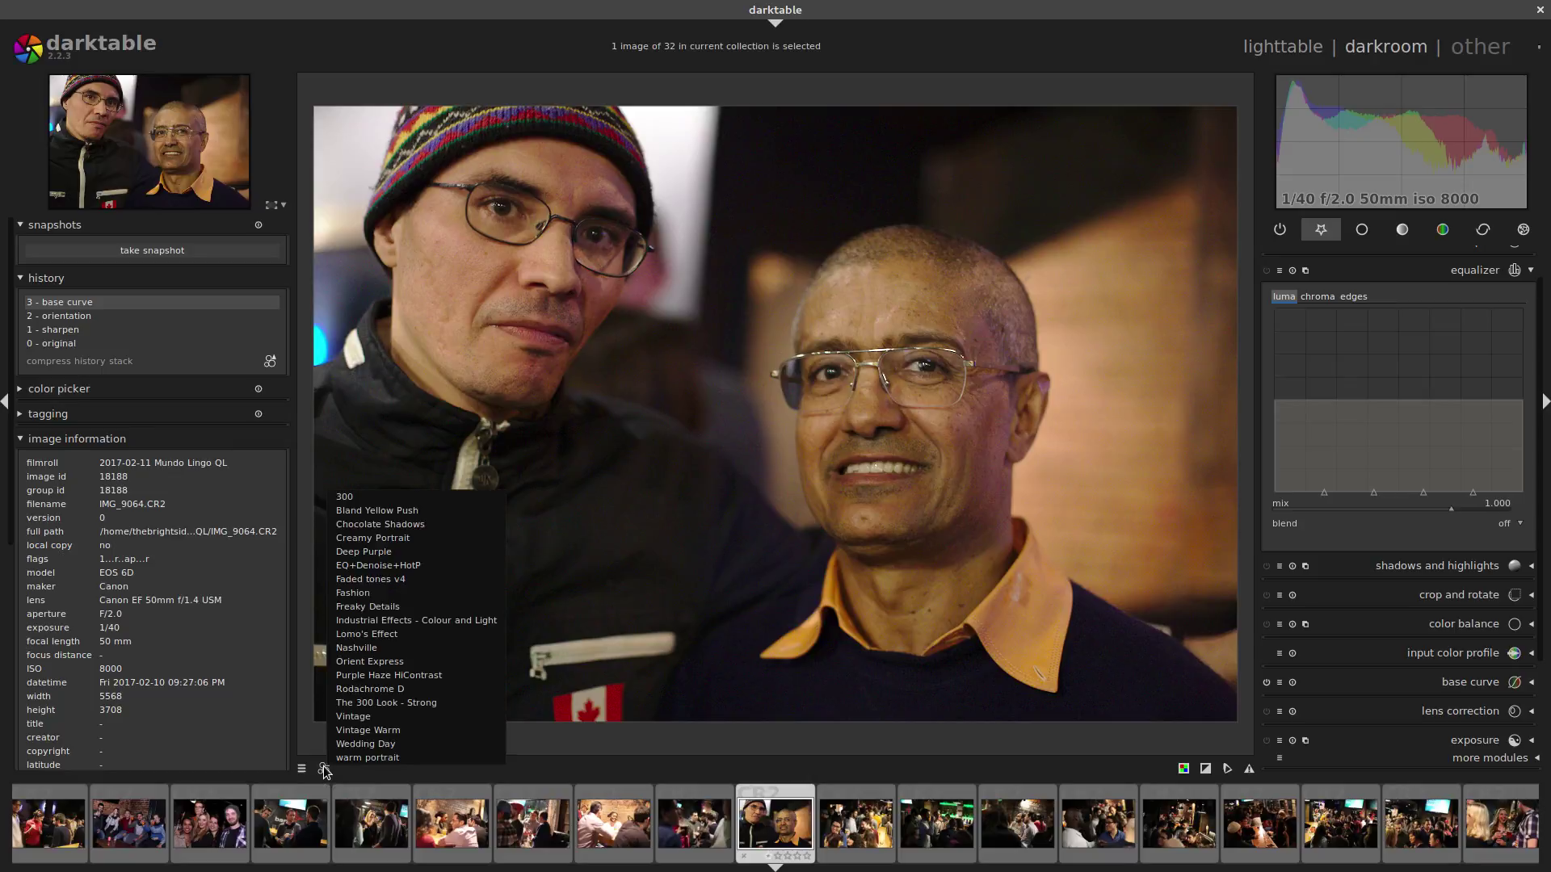
{"action": "left_click", "coordinate": [358, 500]}
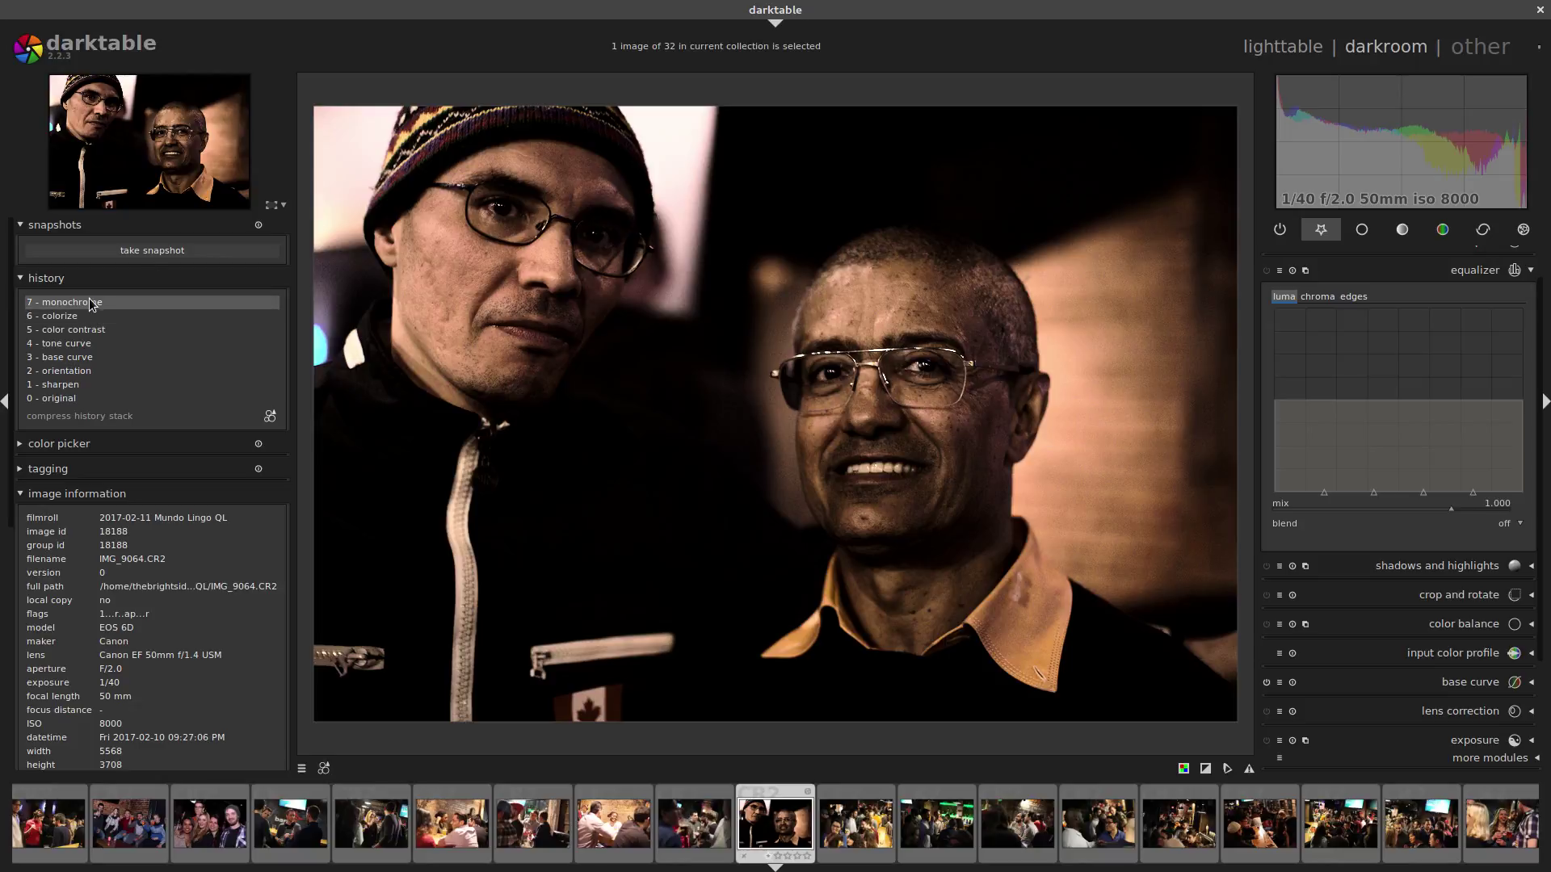
Roll the photo's history back to the base curve entry and compress the history stack
{"action": "left_click", "coordinate": [84, 372]}
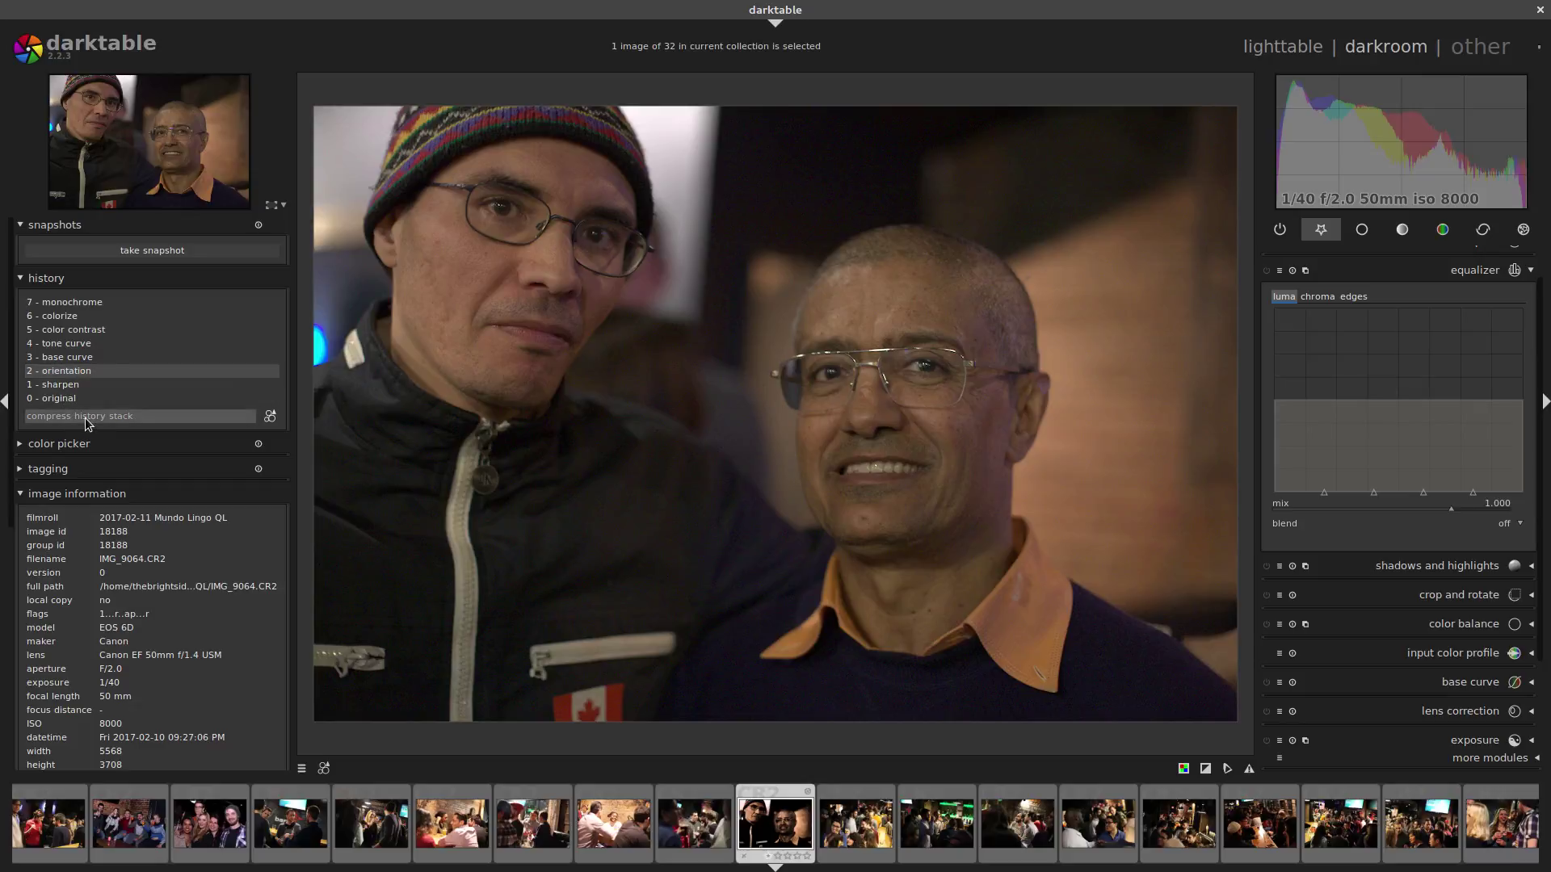
{"action": "left_click", "coordinate": [80, 357]}
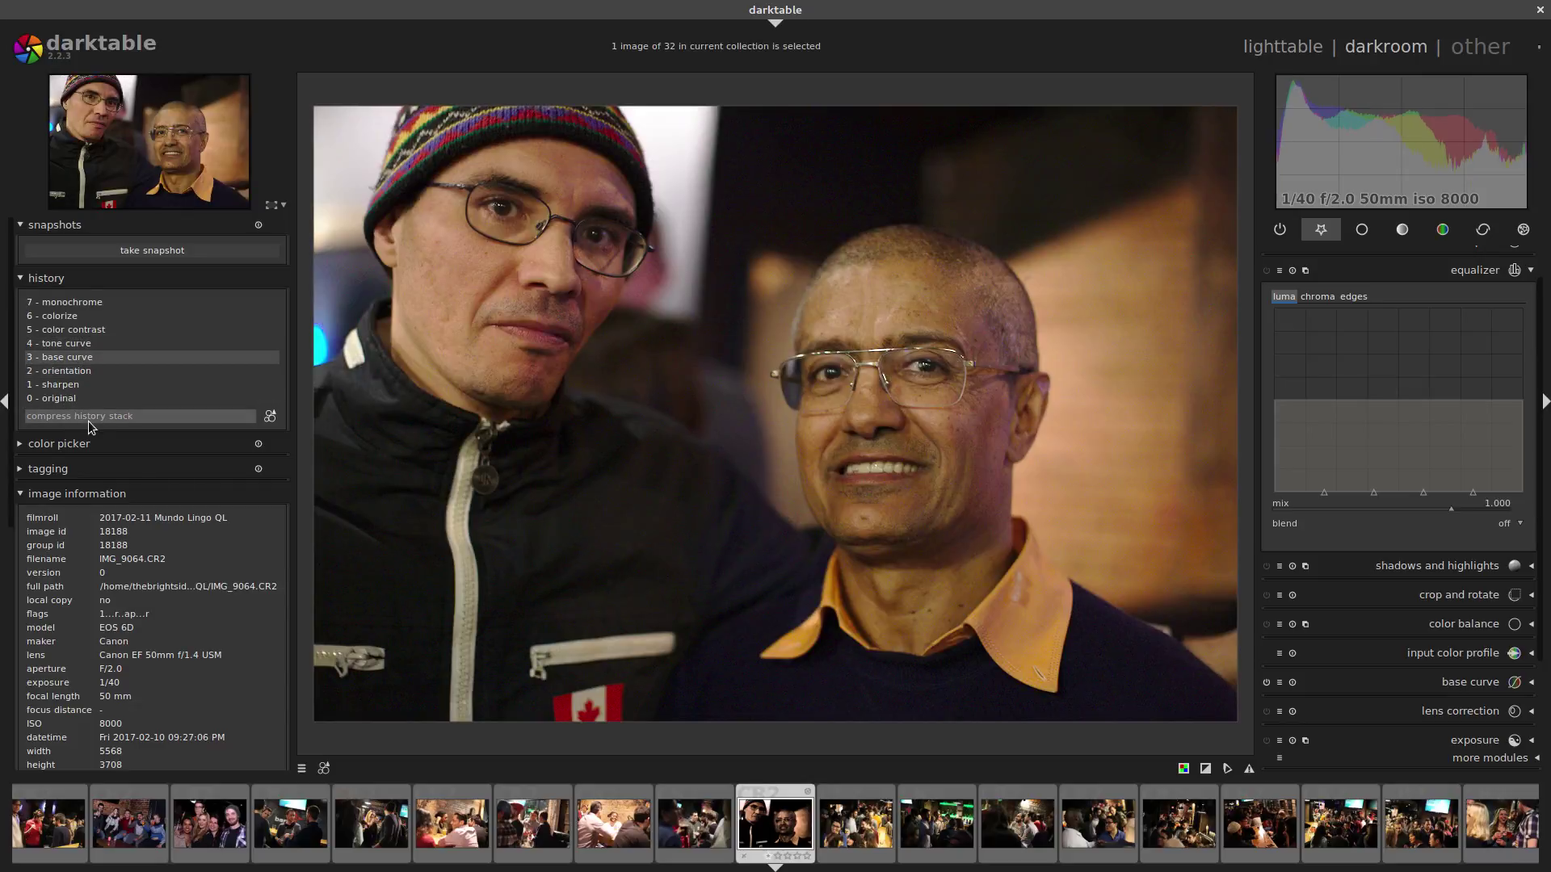
{"action": "left_click", "coordinate": [90, 416]}
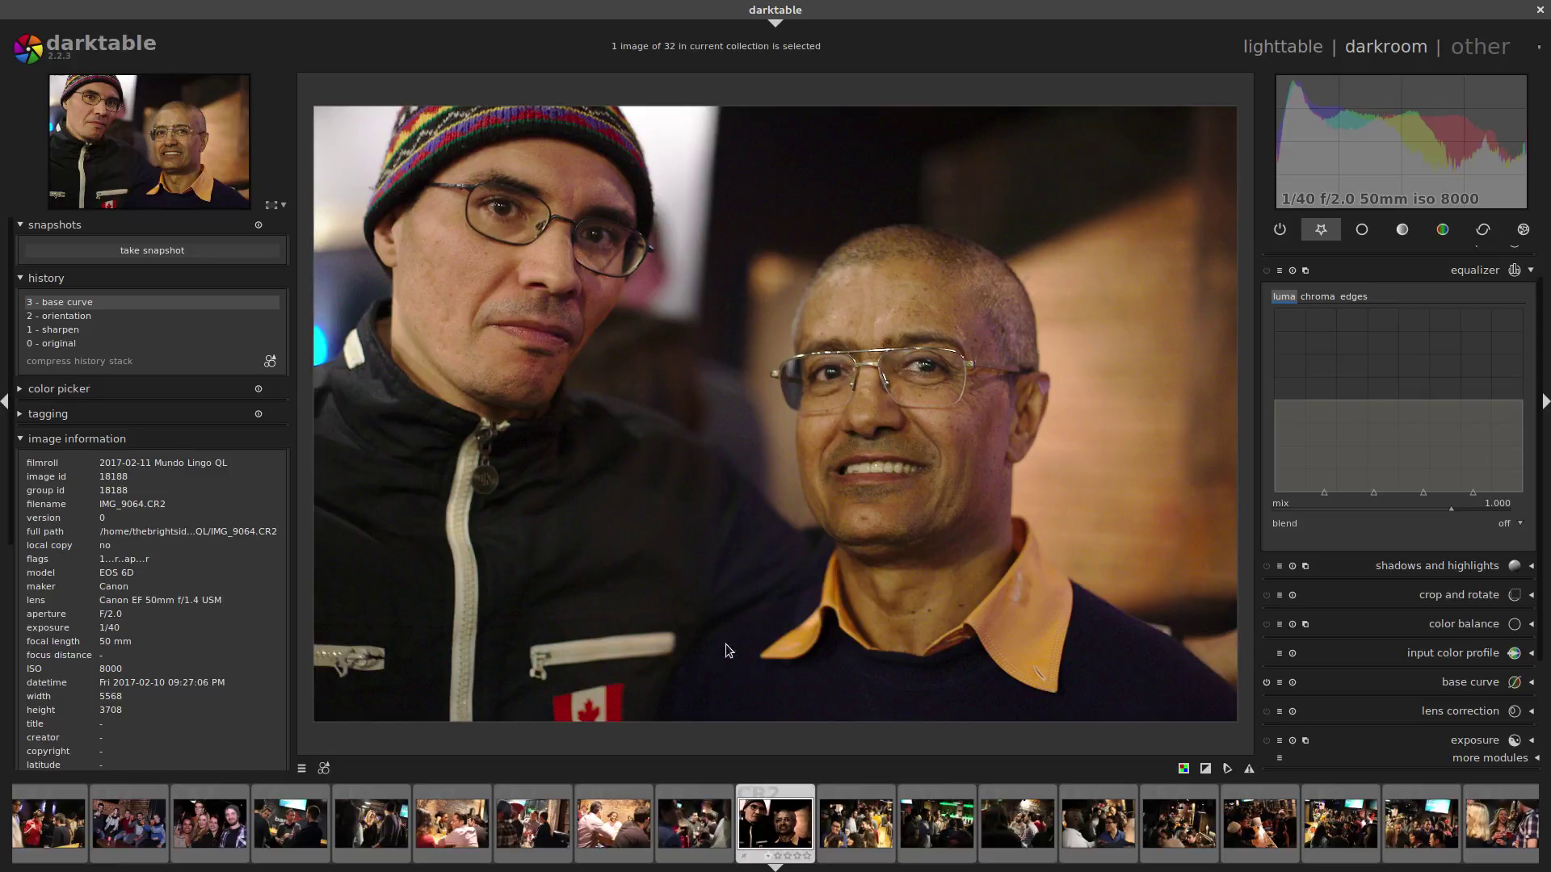
Apply the clarity preset in the equalizer and reduce its mix to 0.500
{"action": "scroll", "coordinate": [743, 423], "scroll_direction": "up", "scroll_amount": 2}
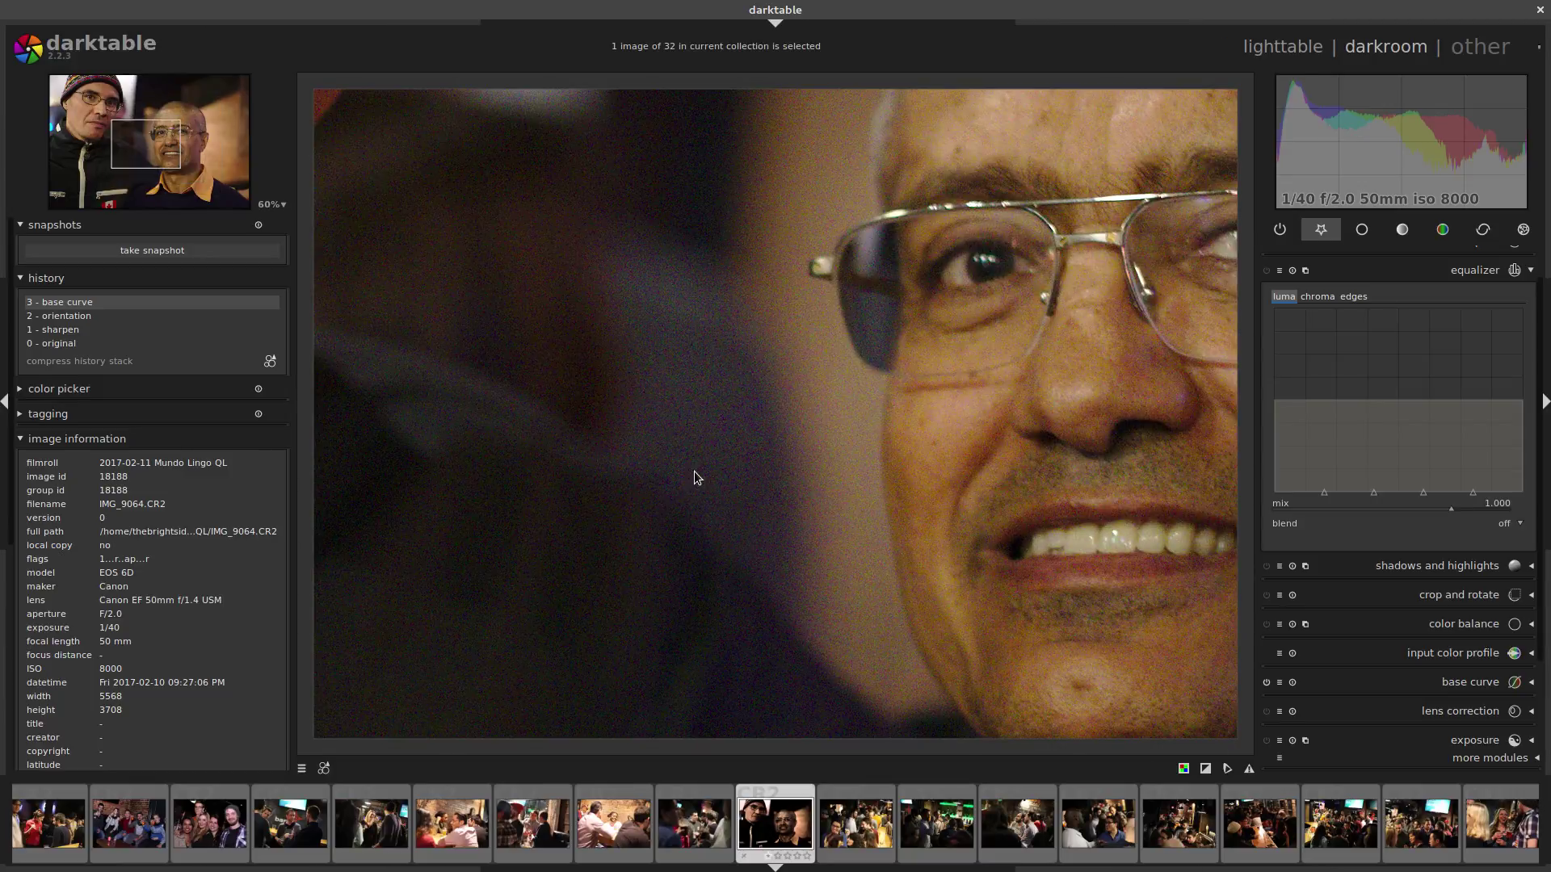
{"action": "scroll", "coordinate": [695, 473], "scroll_direction": "down", "scroll_amount": 2}
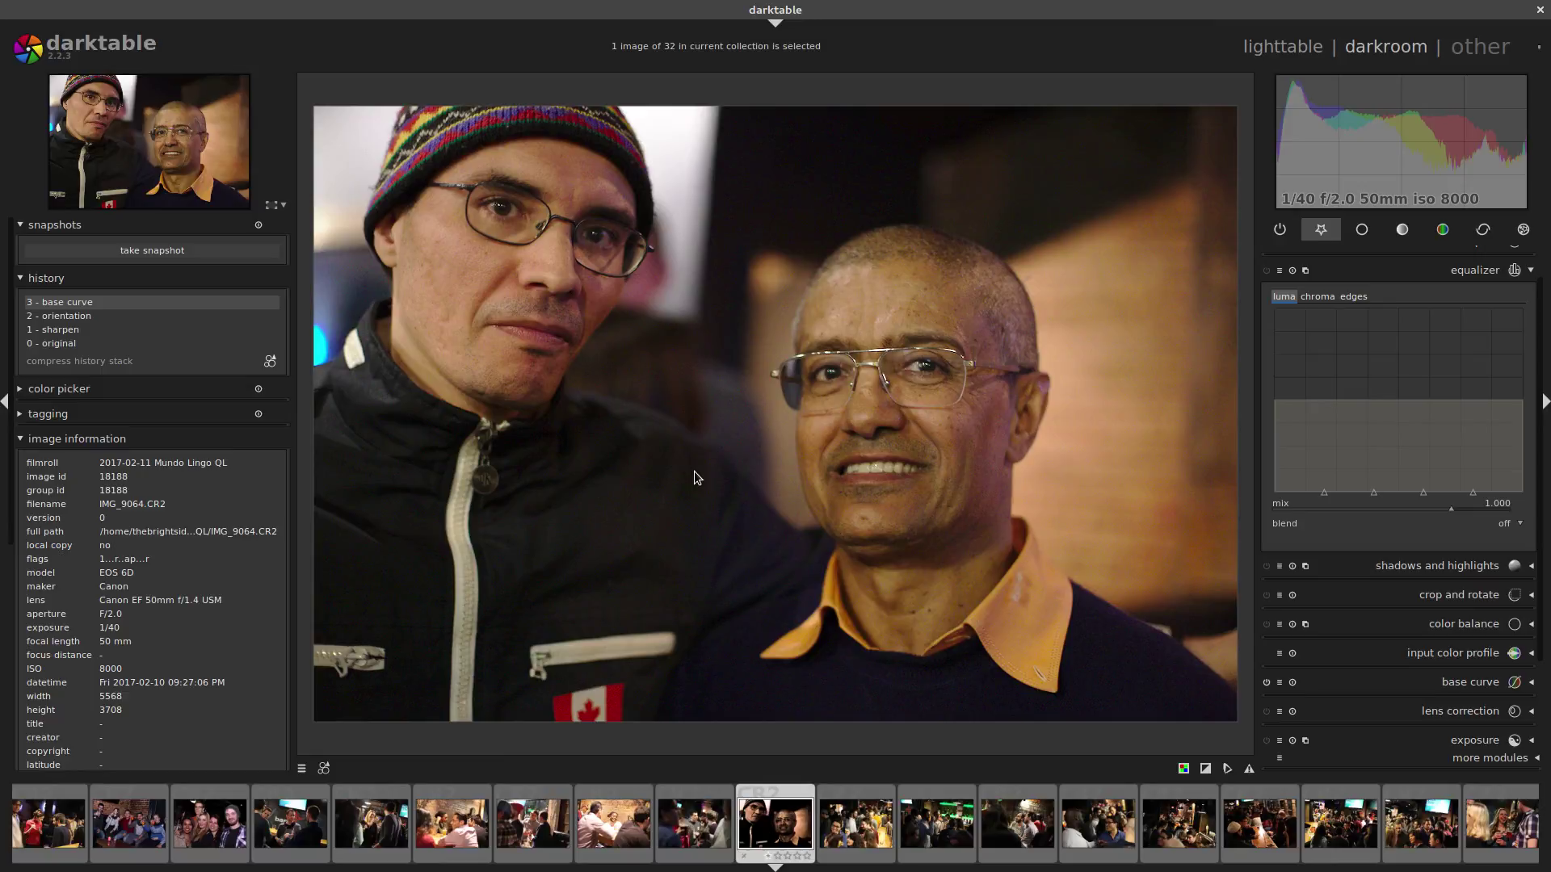
{"action": "scroll", "coordinate": [1529, 407], "scroll_direction": "up", "scroll_amount": 2}
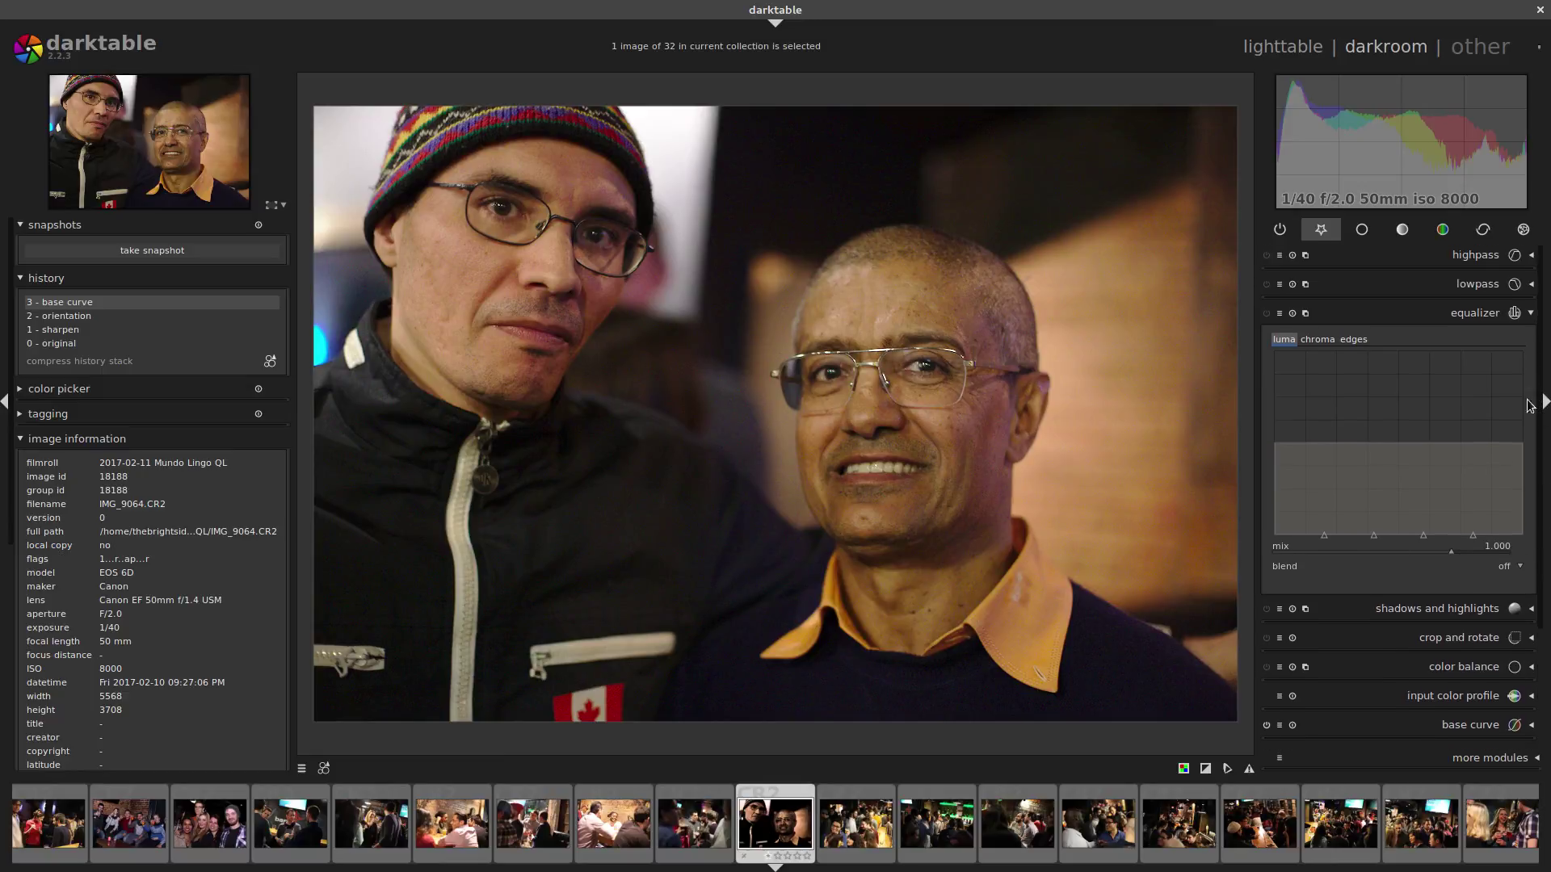
{"action": "left_click", "coordinate": [1290, 315]}
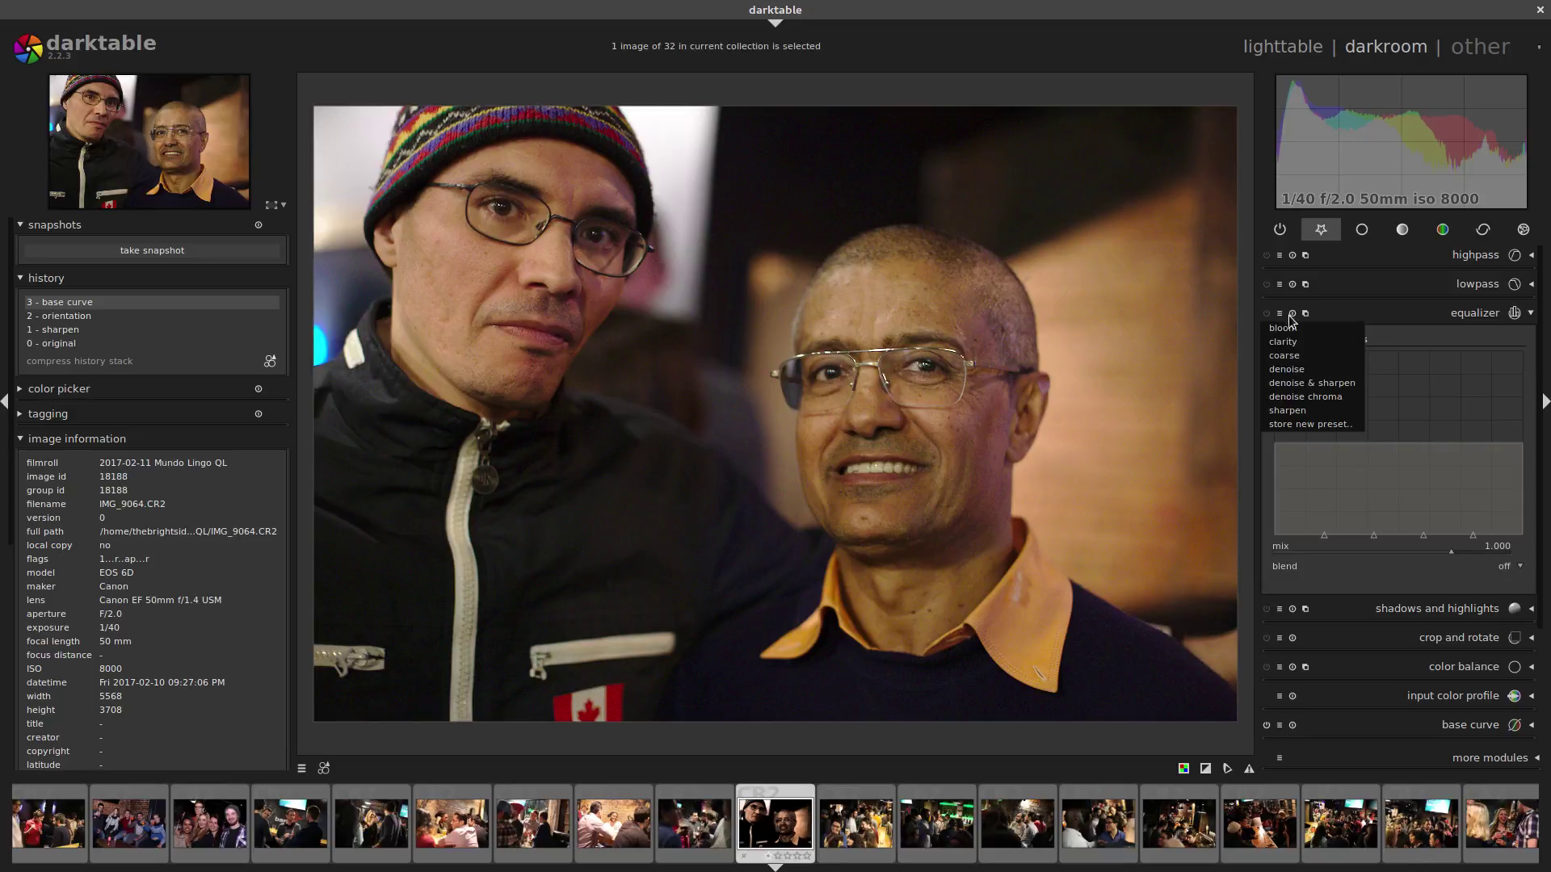
{"action": "left_click", "coordinate": [1299, 342]}
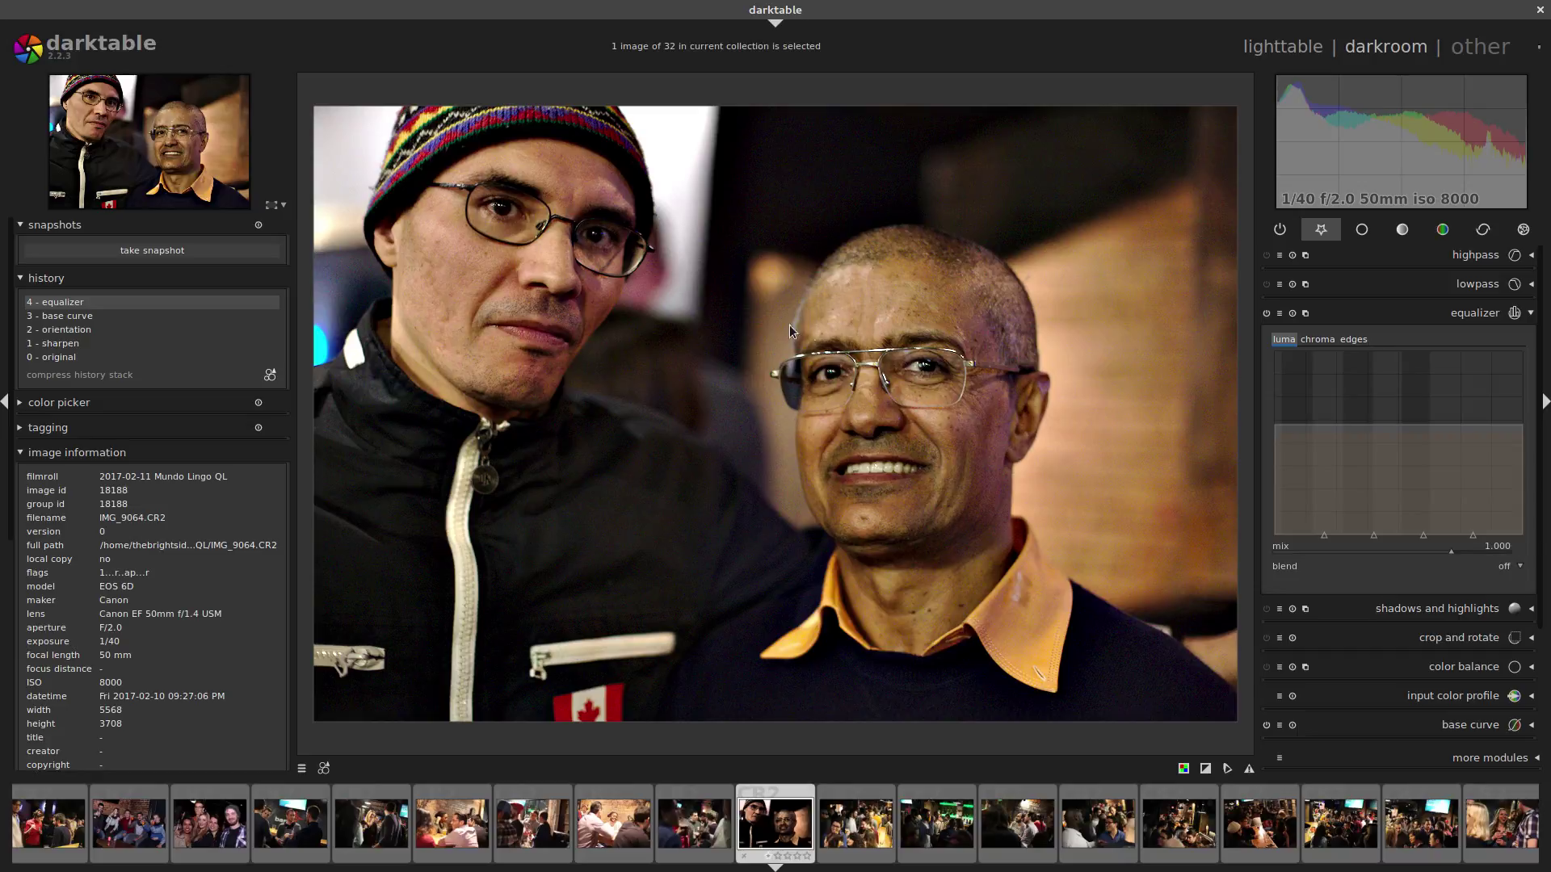
{"action": "scroll", "coordinate": [1466, 548], "scroll_direction": "down", "scroll_amount": 5}
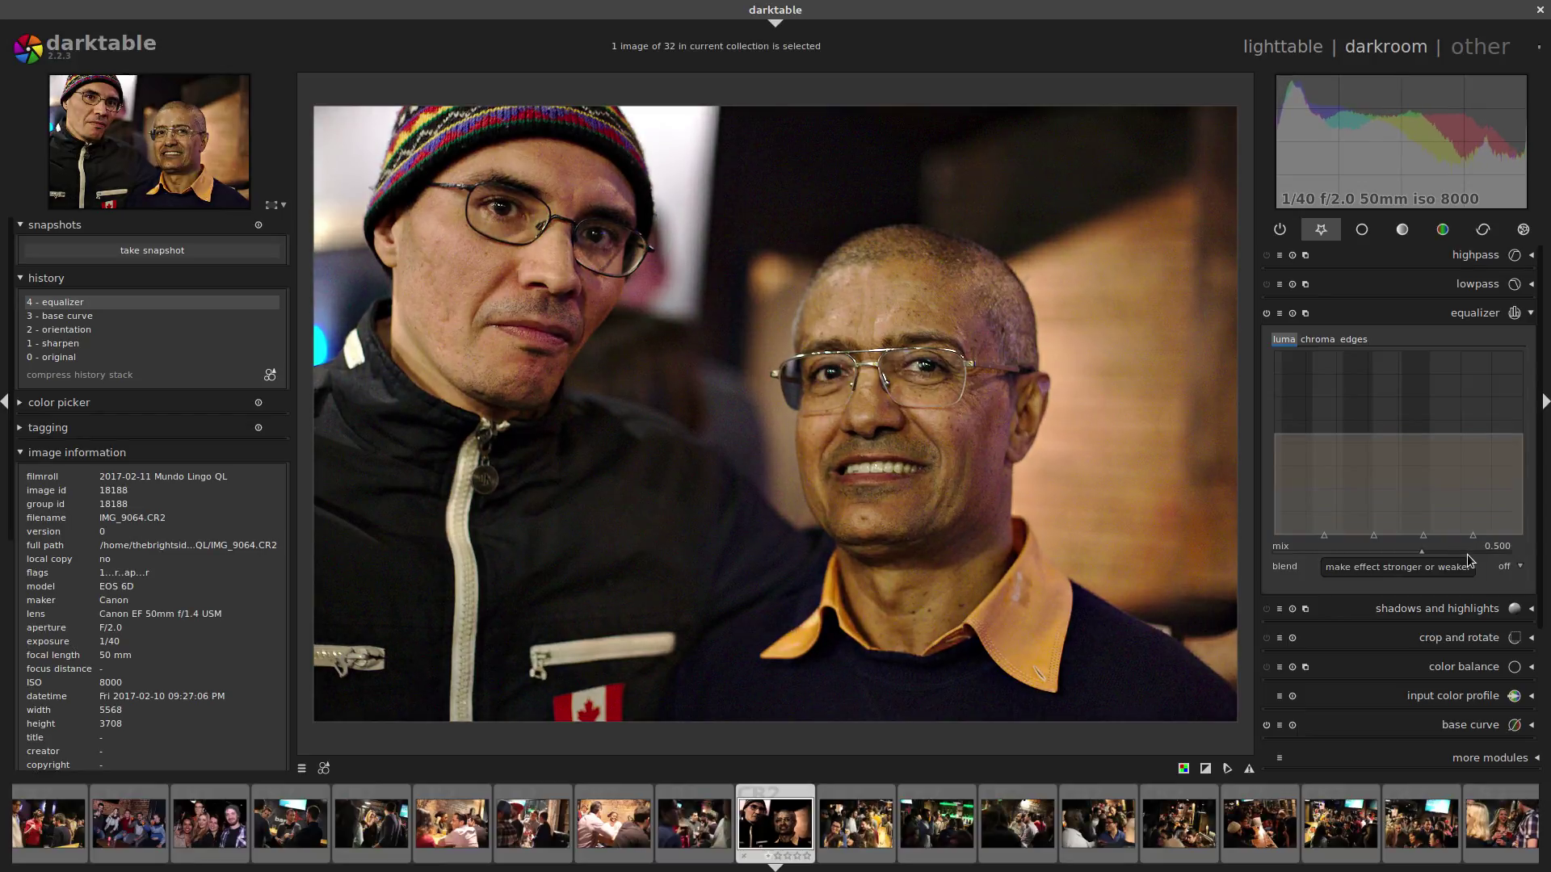
Compare the photo with and without the clarity effect by alternating between the base curve and equalizer history entries
{"action": "left_click", "coordinate": [81, 306]}
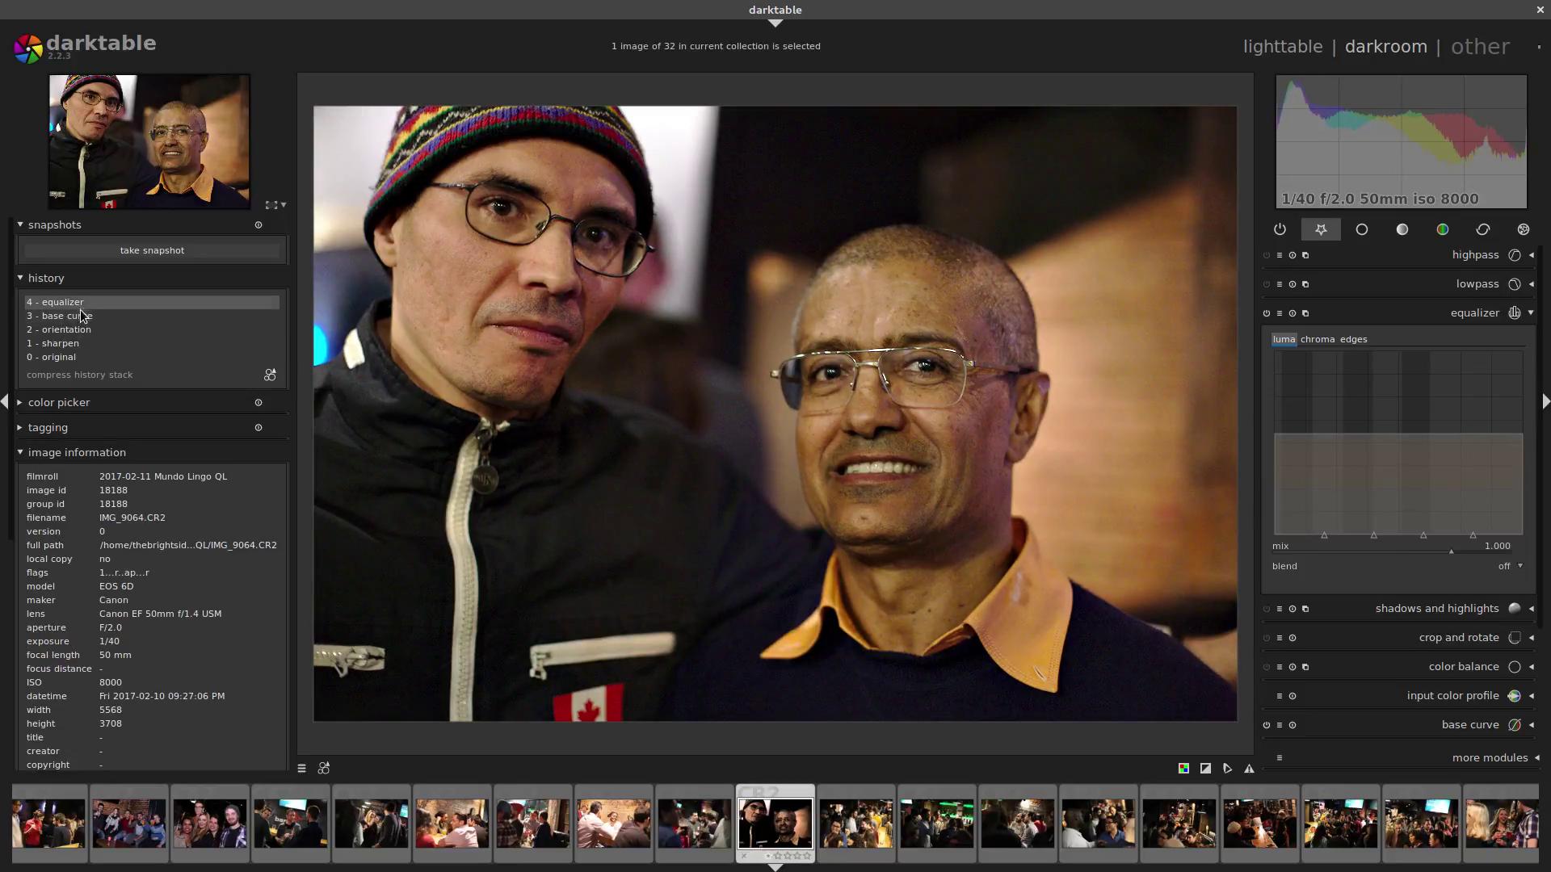
{"action": "left_click", "coordinate": [81, 315]}
{"action": "left_click", "coordinate": [81, 305]}
{"action": "left_click", "coordinate": [81, 316]}
{"action": "left_click", "coordinate": [81, 304]}
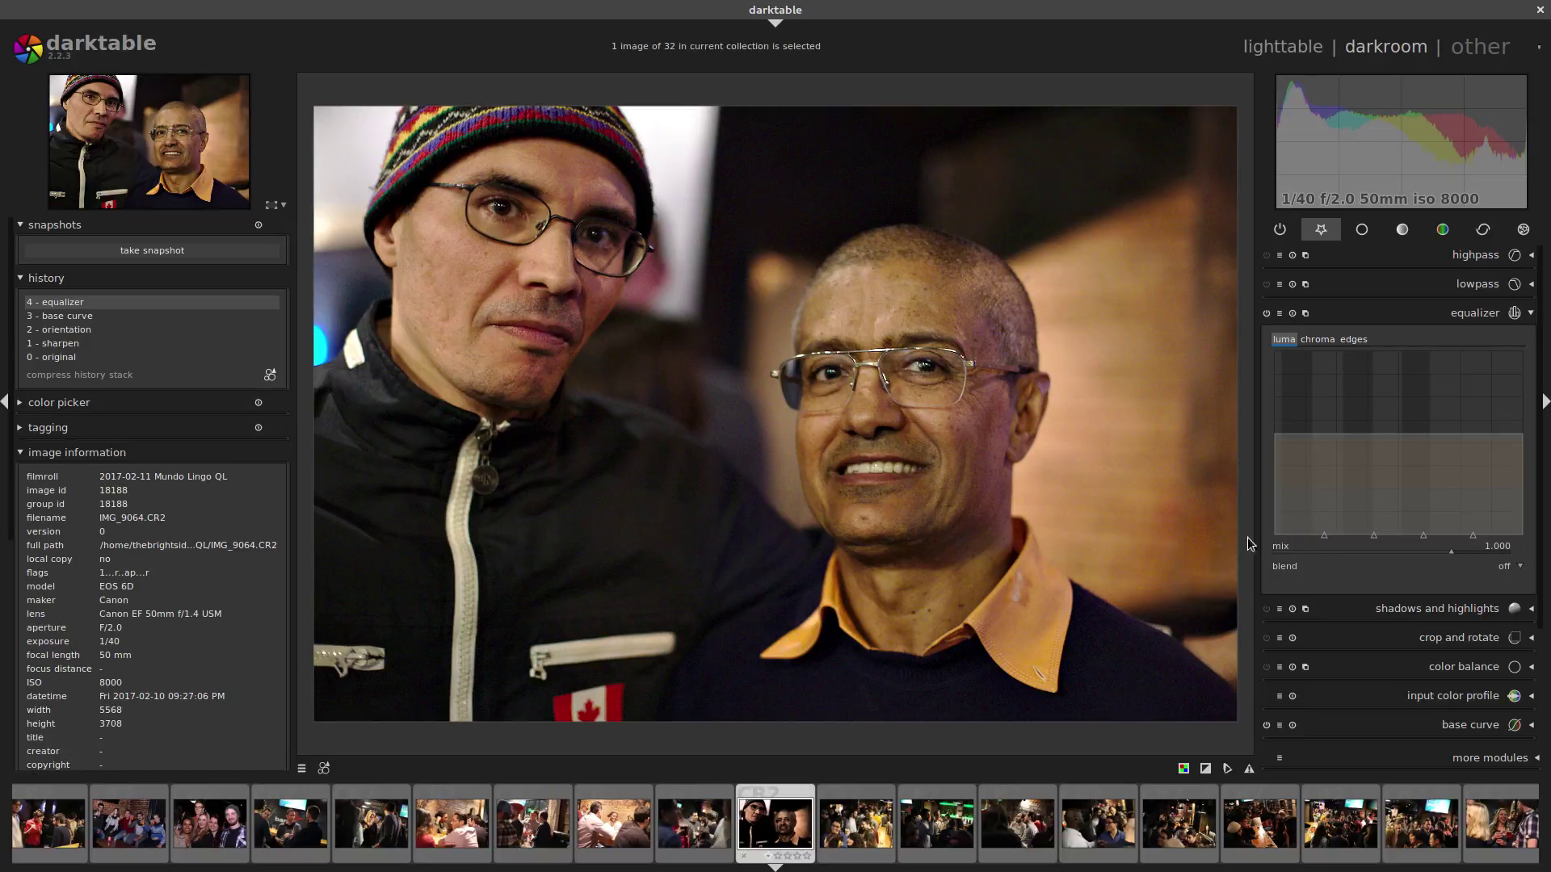
{"action": "left_click", "coordinate": [86, 315]}
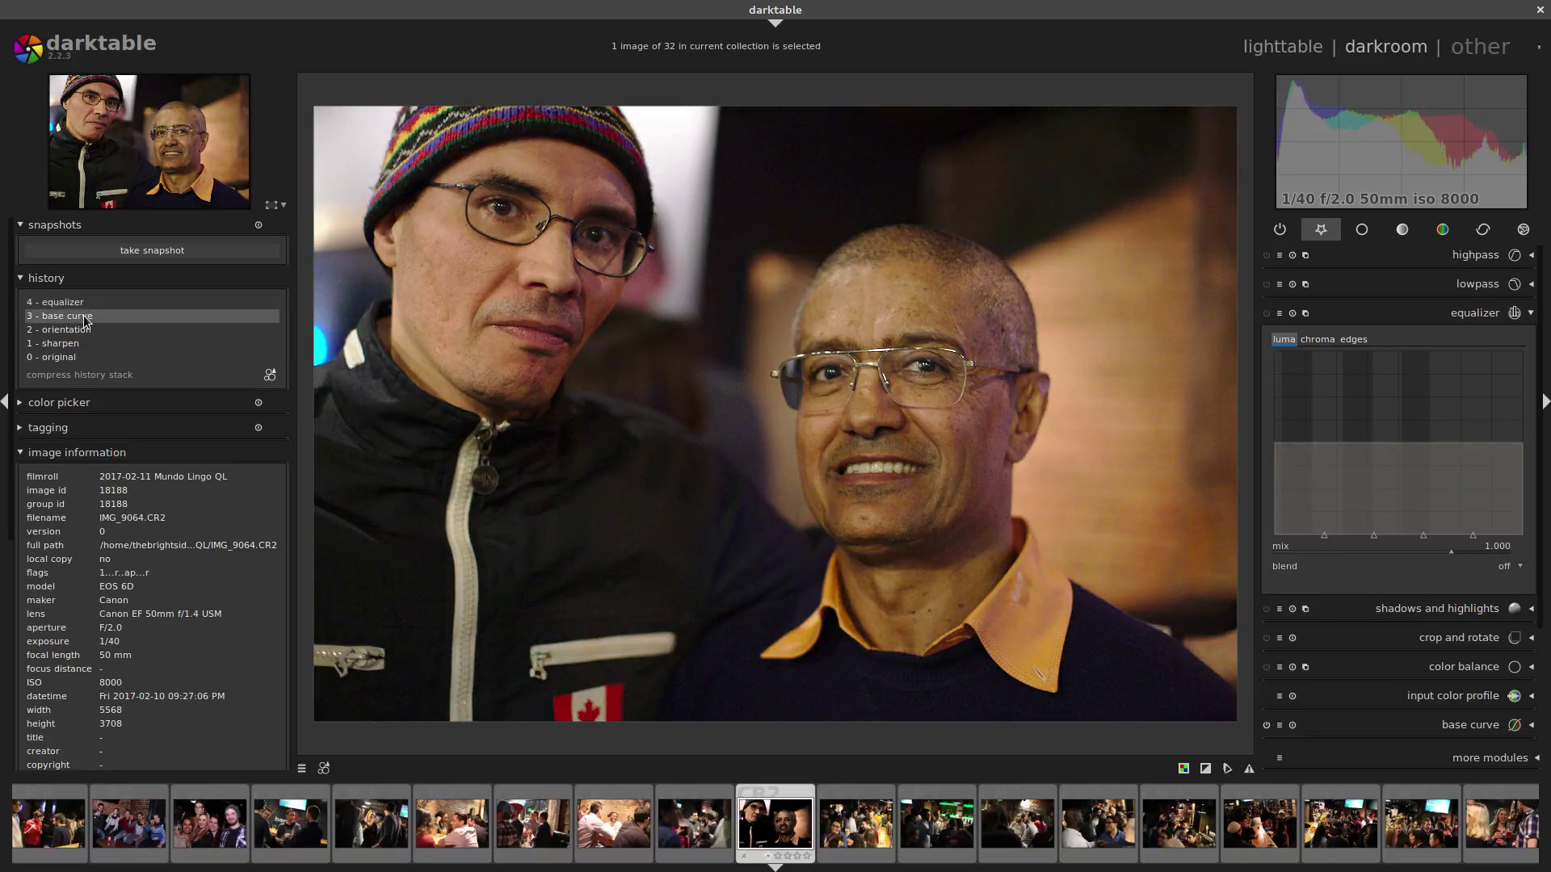
{"action": "left_click", "coordinate": [86, 304]}
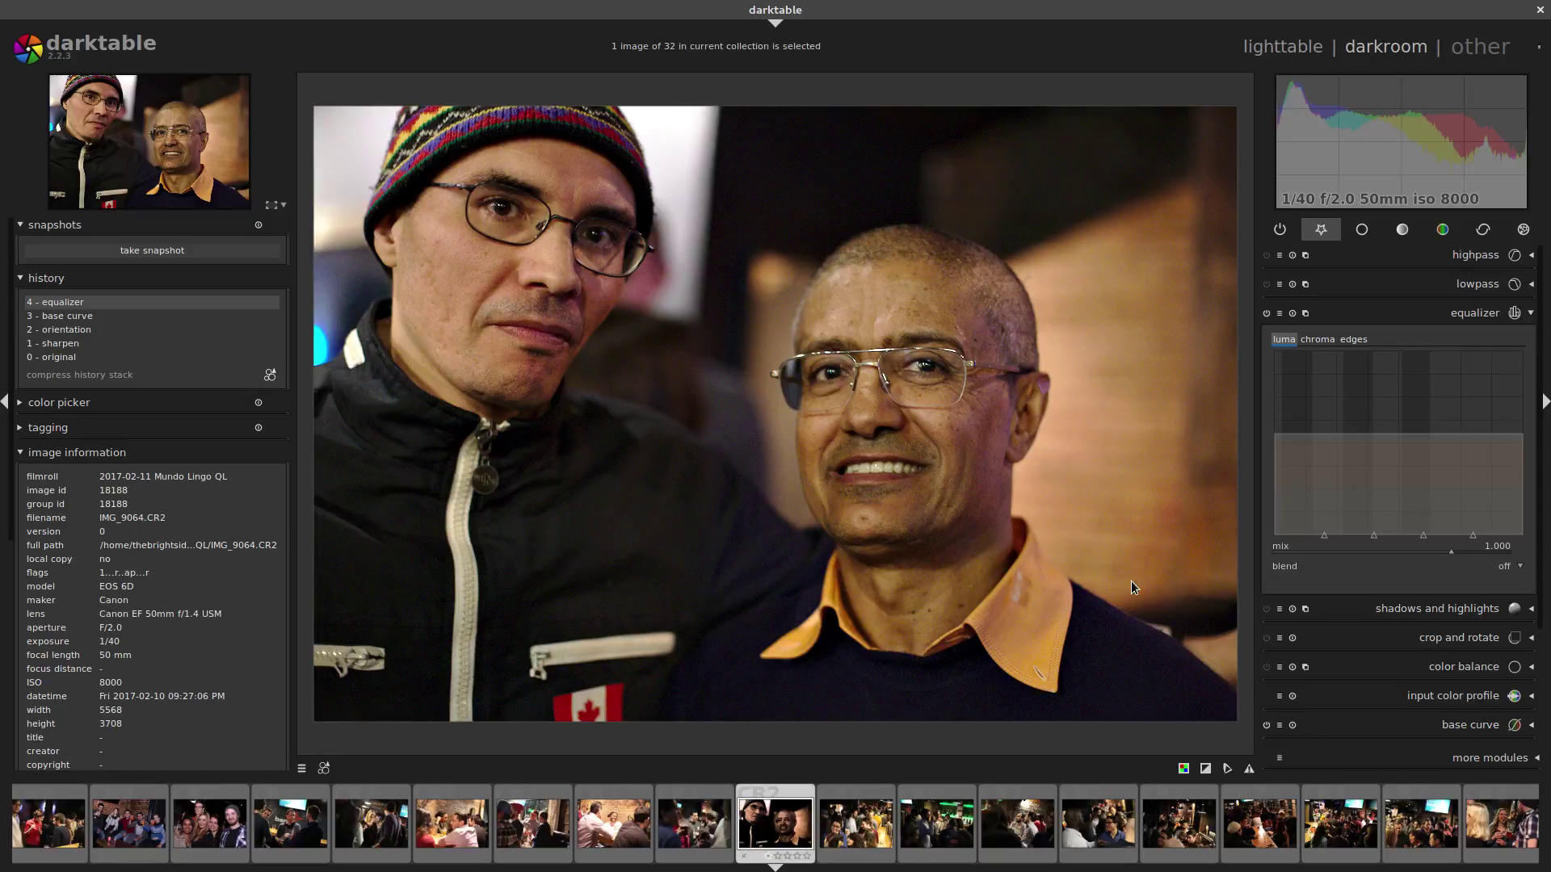
Create a second equalizer instance and apply the denoise preset to it
{"action": "mouse_move", "coordinate": [1357, 391]}
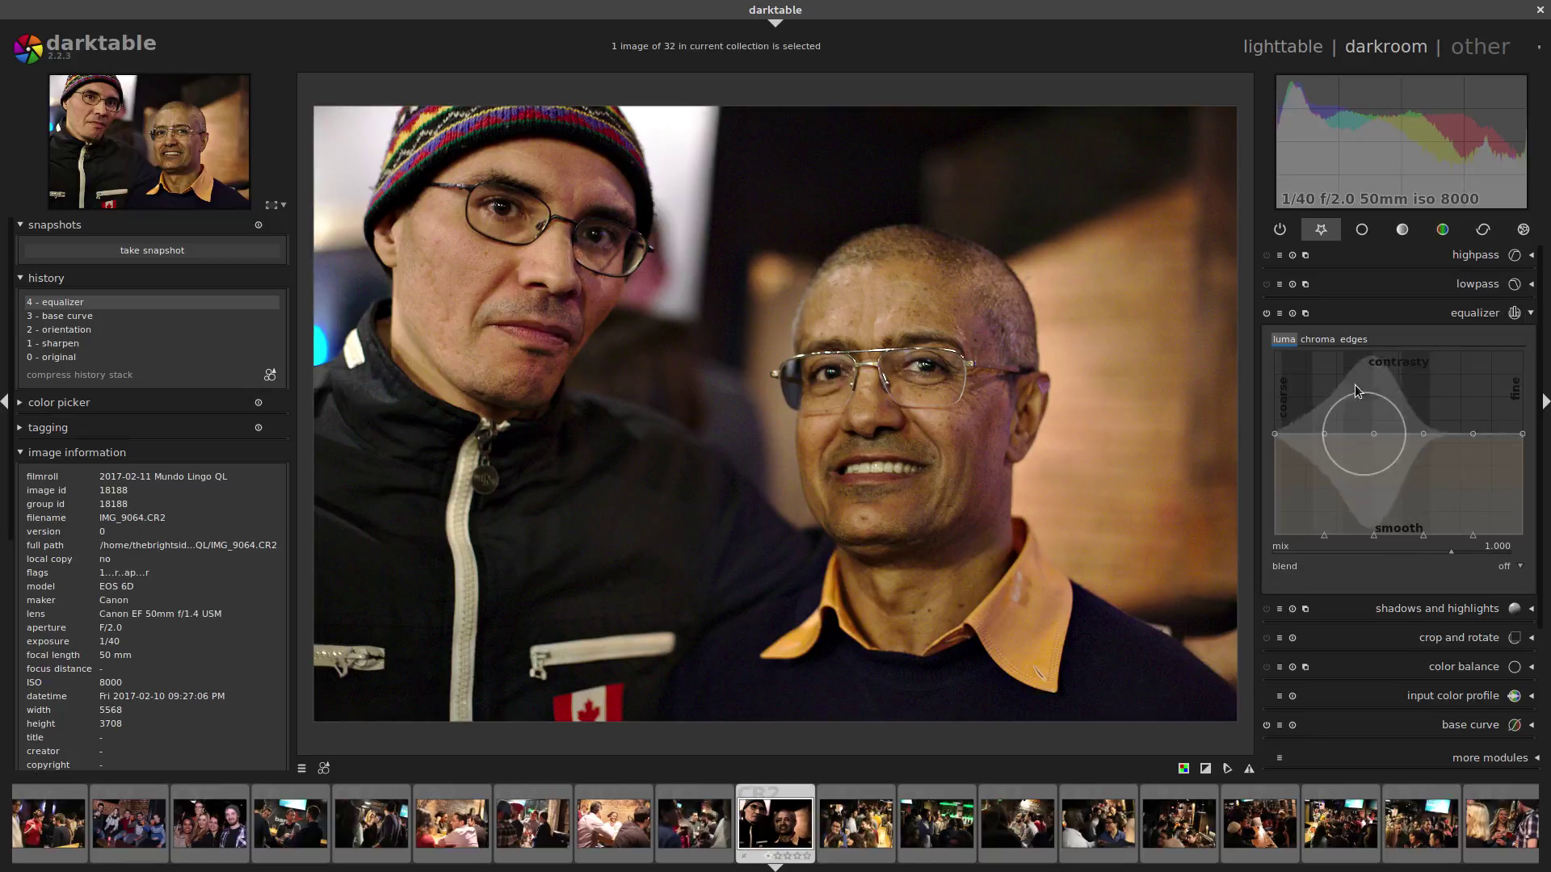
{"action": "left_click", "coordinate": [1306, 315]}
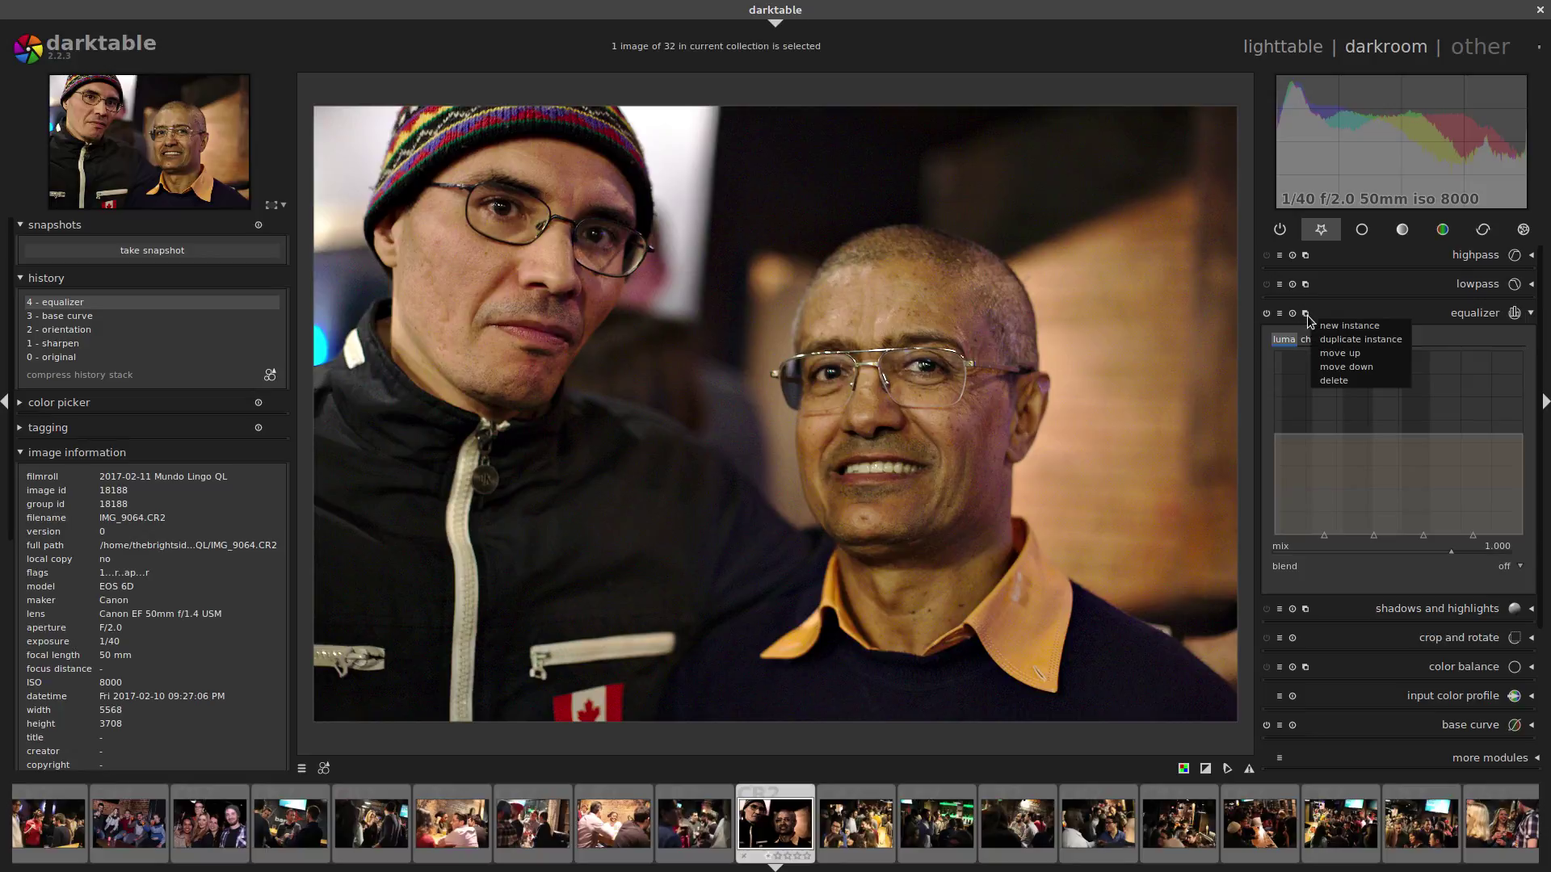
{"action": "left_click", "coordinate": [1369, 338]}
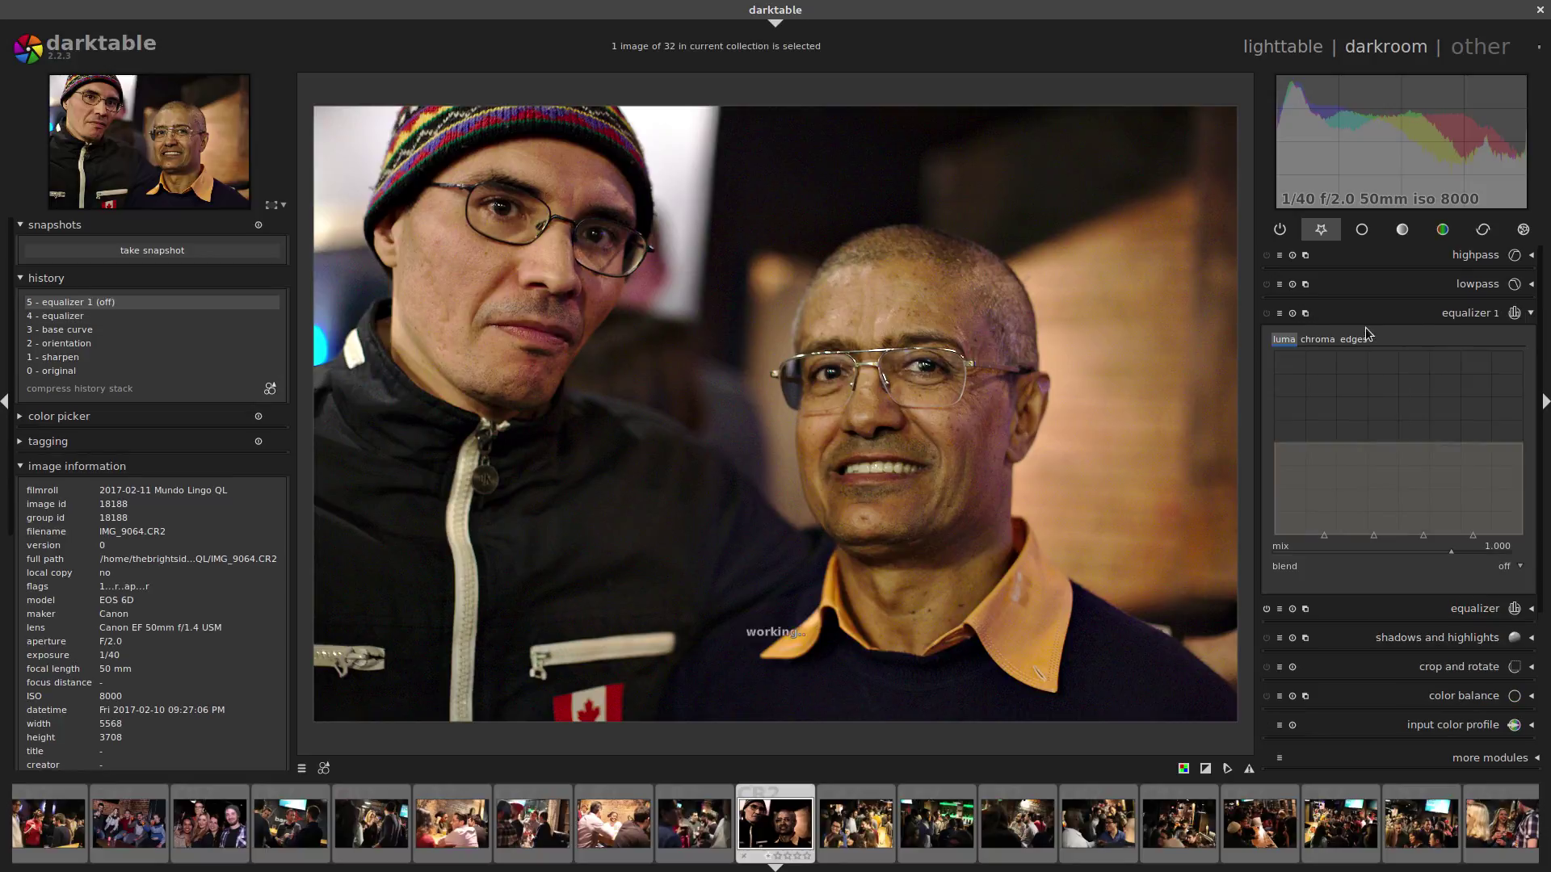
{"action": "left_click", "coordinate": [1281, 316]}
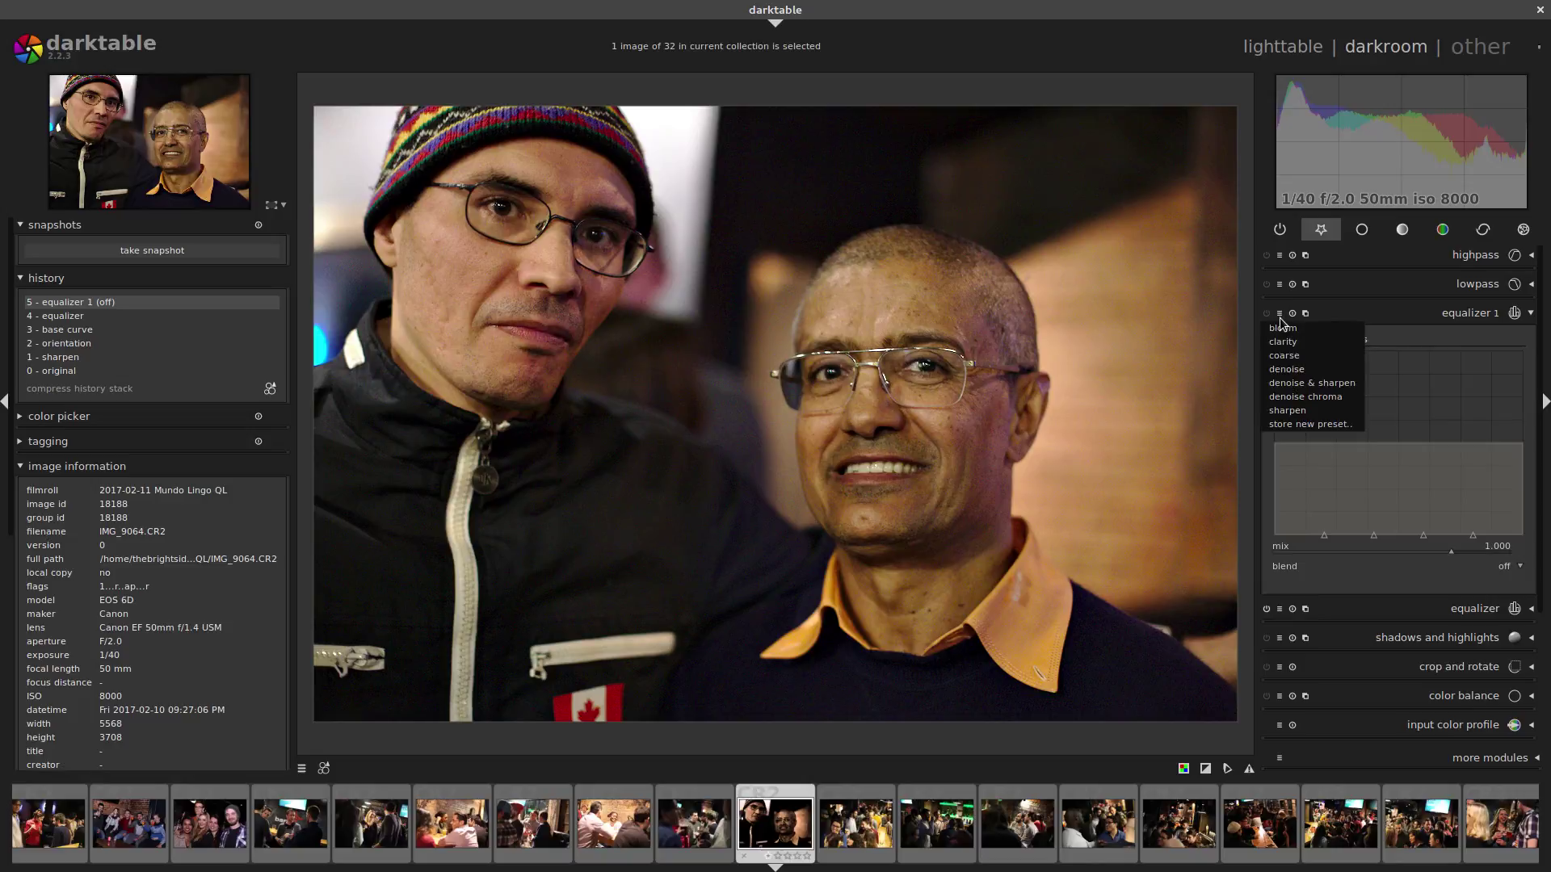
{"action": "left_click", "coordinate": [1304, 366]}
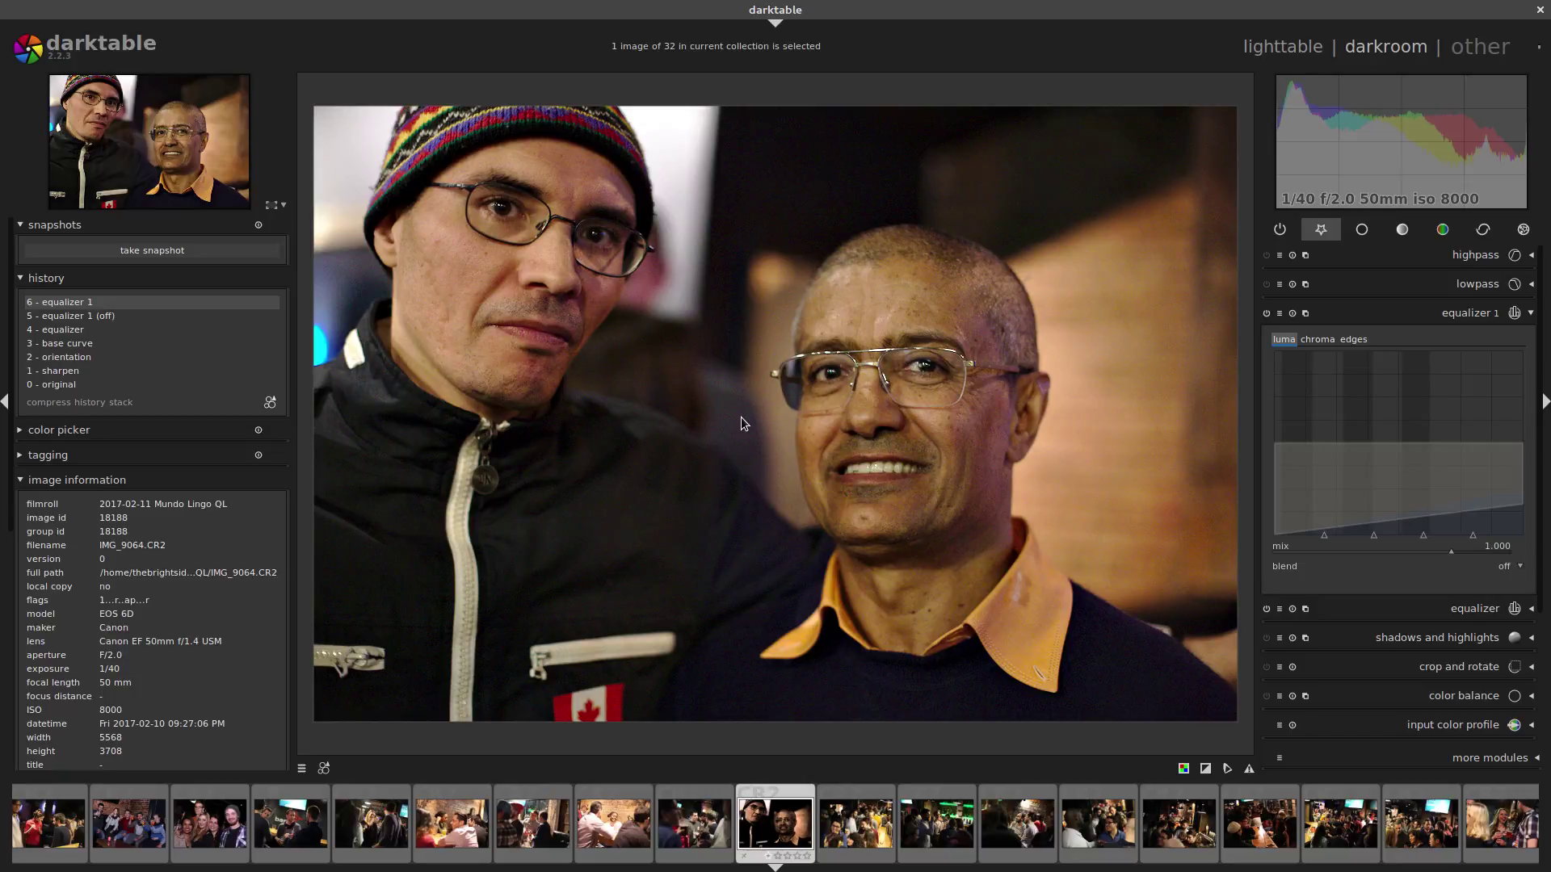
Compare the photo before and after the denoise preset by alternating between the two equalizer 1 history entries
{"action": "left_click", "coordinate": [72, 318]}
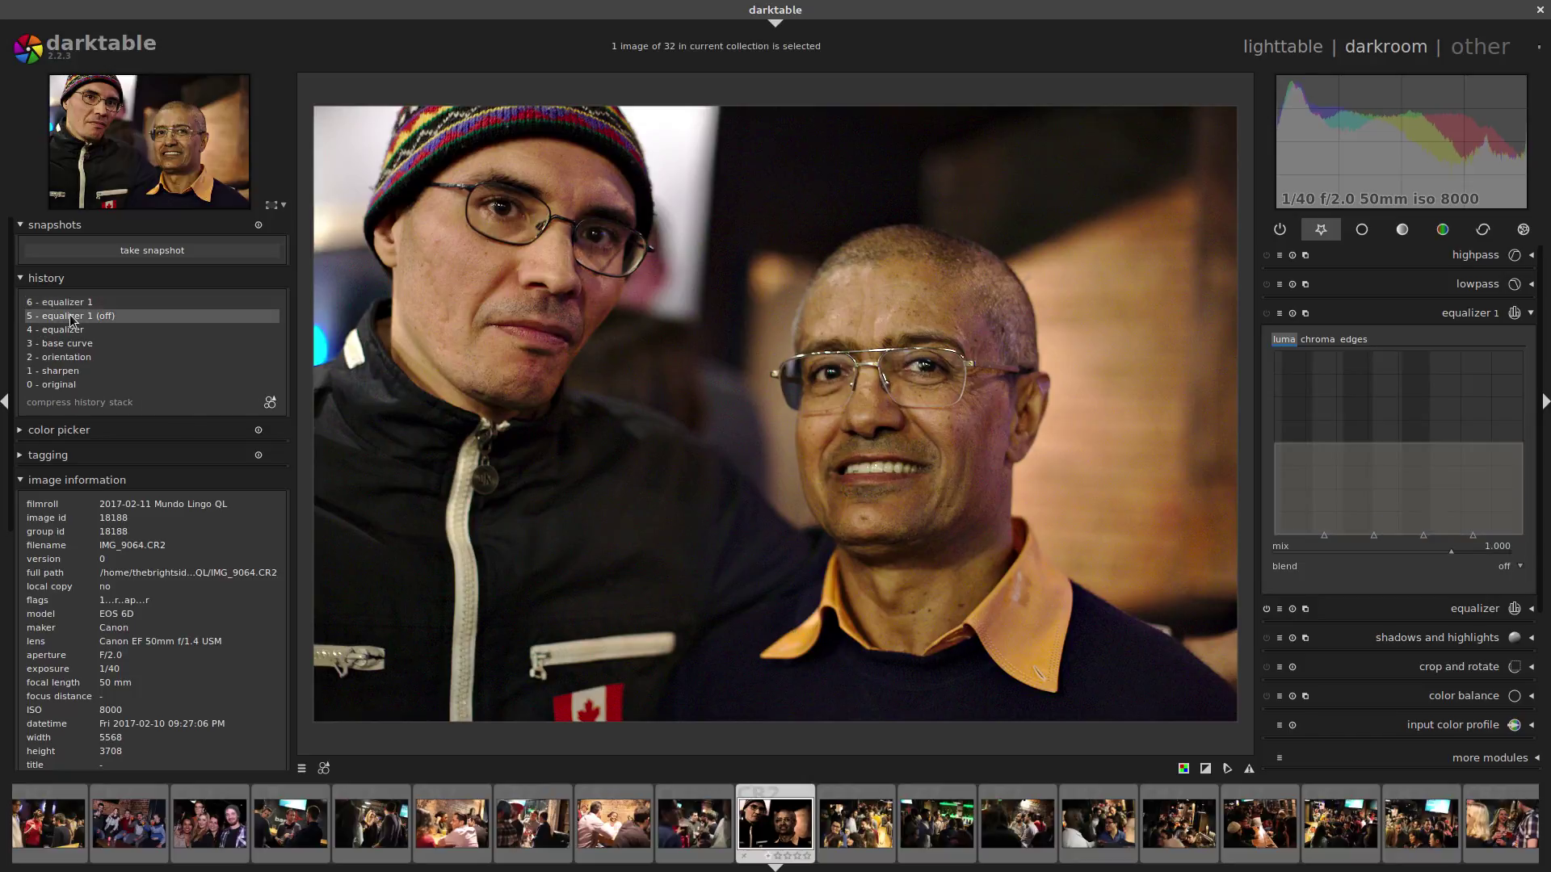
{"action": "left_click", "coordinate": [77, 304]}
{"action": "left_click", "coordinate": [75, 315]}
{"action": "left_click", "coordinate": [77, 303]}
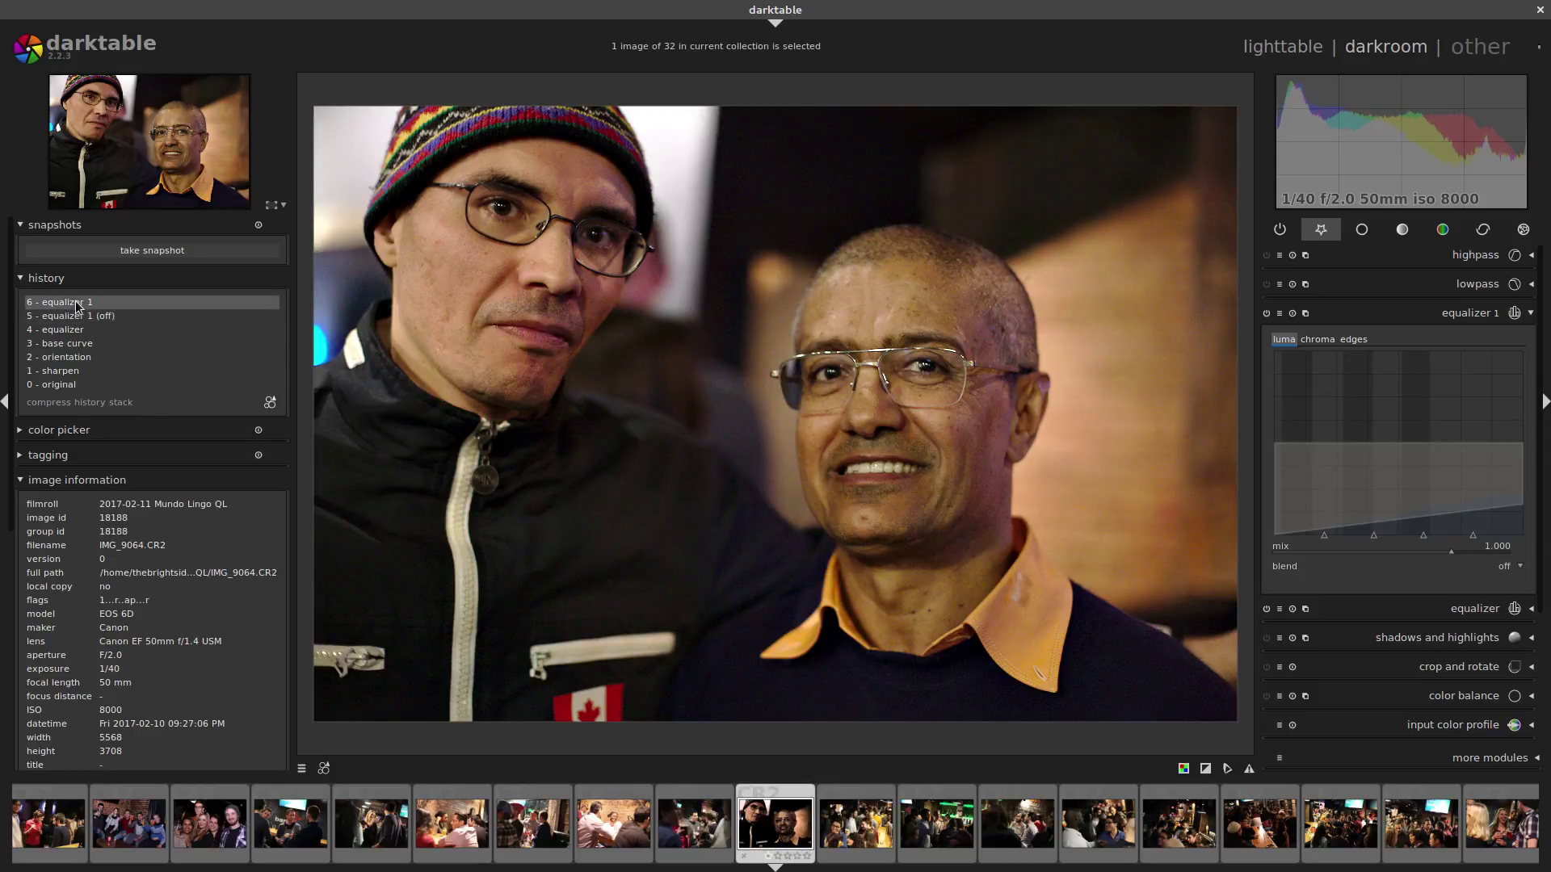
{"action": "left_click", "coordinate": [137, 317]}
{"action": "left_click", "coordinate": [137, 303]}
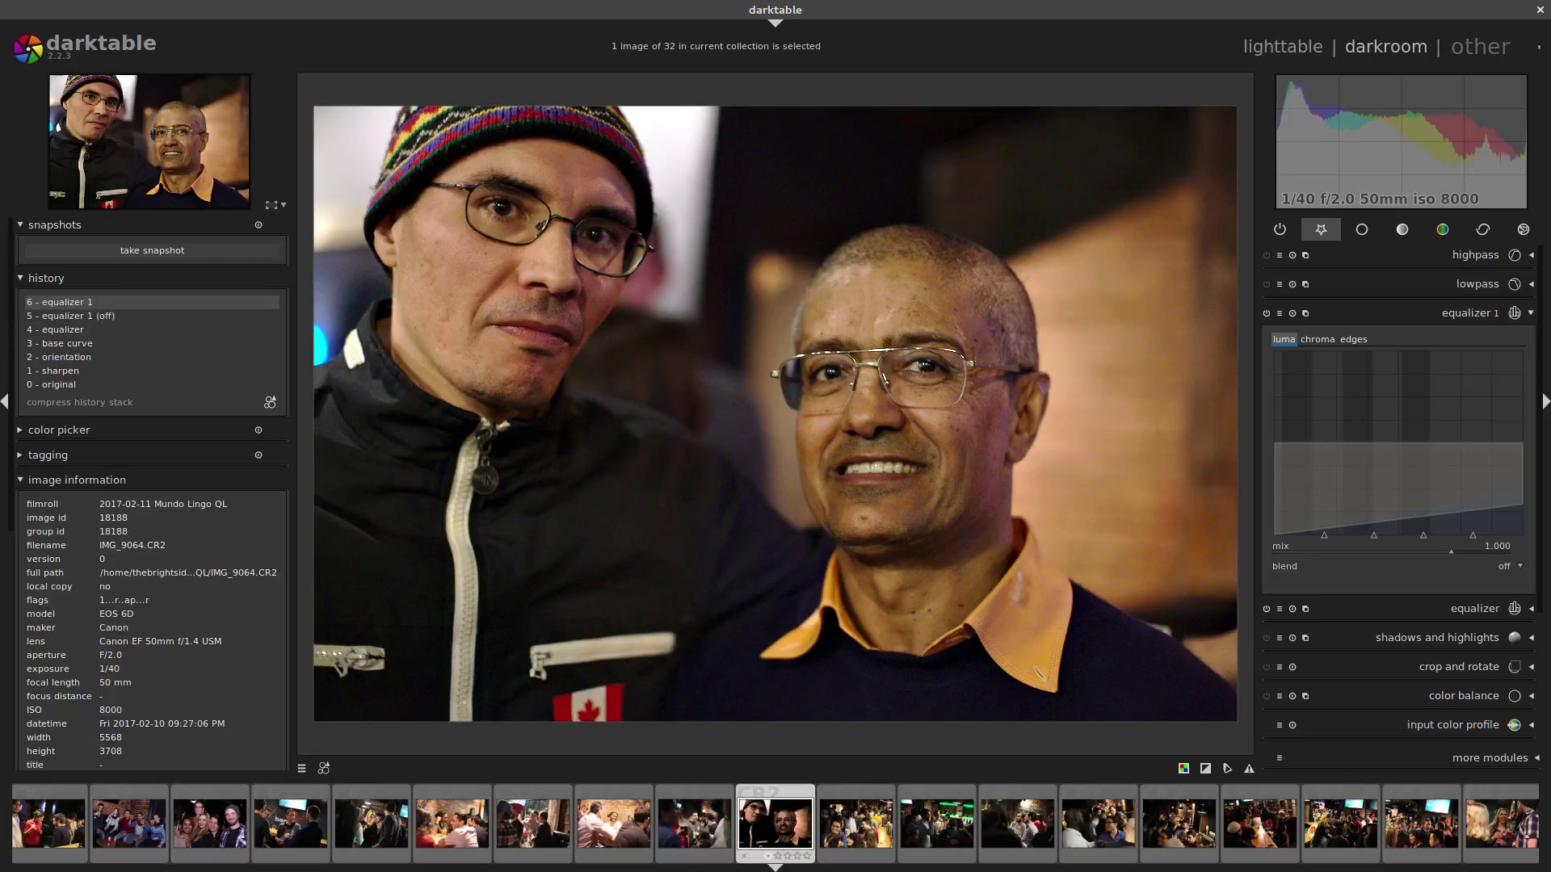
{"action": "key", "text": "super+w"}
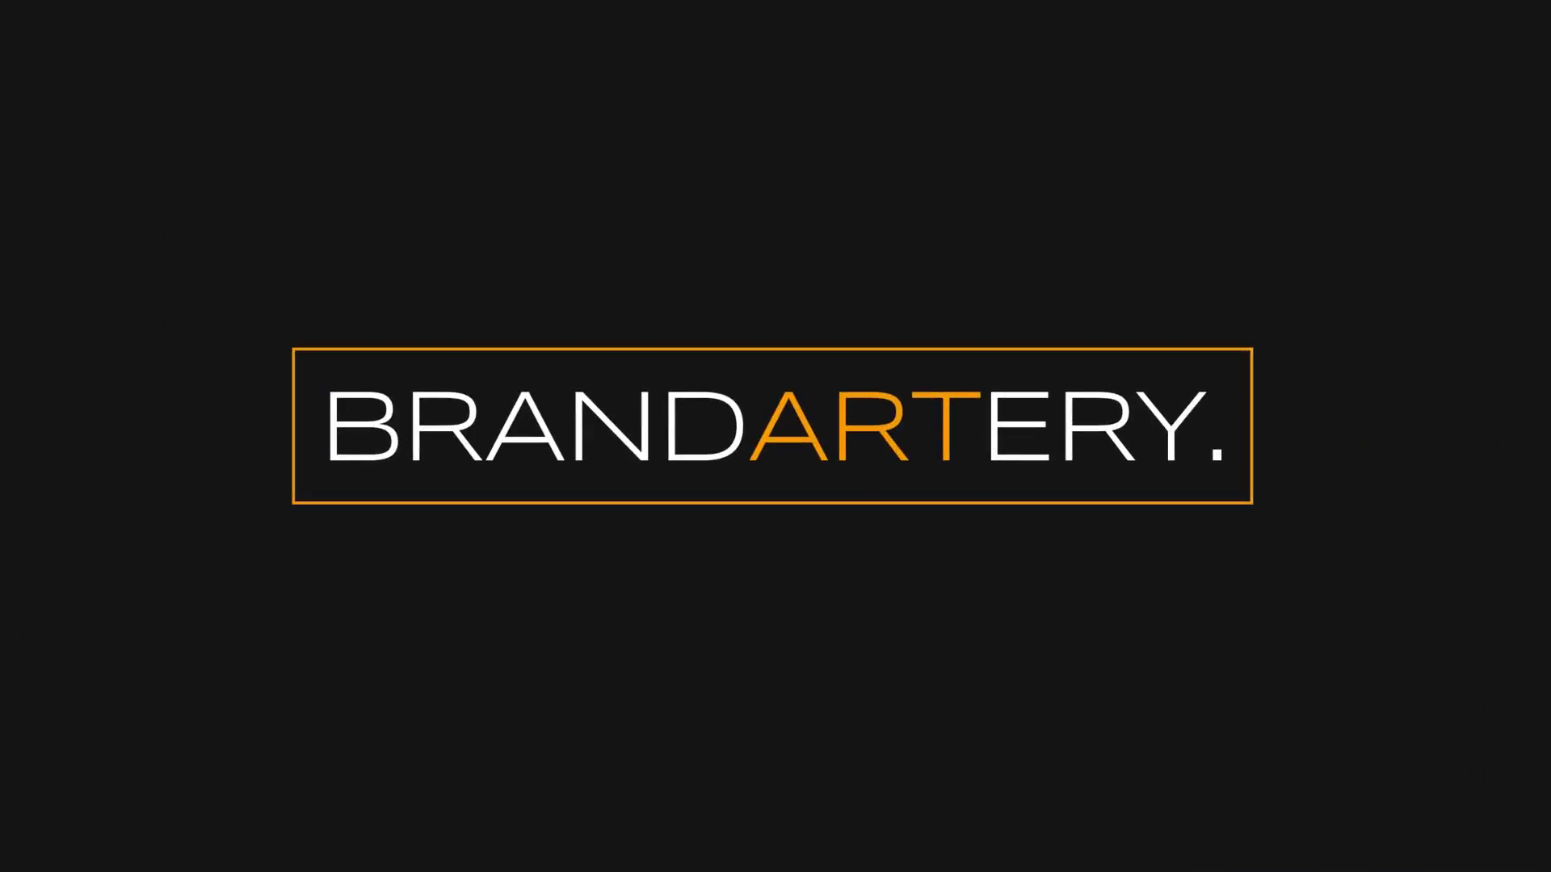
{"action": "key", "text": "super+w"}
{"action": "left_click", "coordinate": [400, 684]}
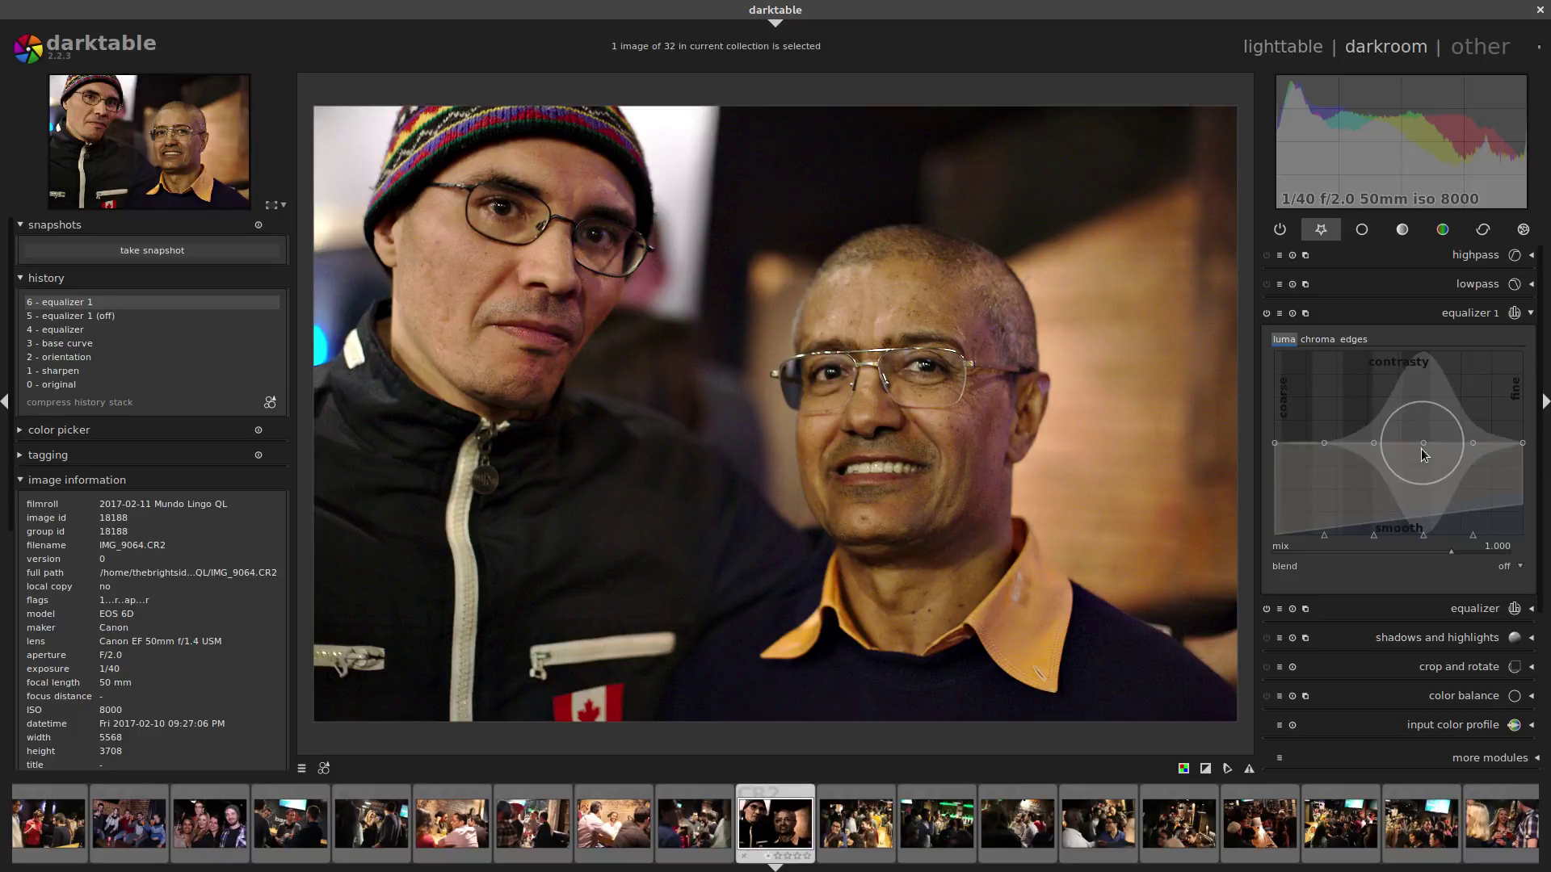
Enable the denoise (non-local means) module and set its luma to 10%
{"action": "left_click", "coordinate": [1493, 231]}
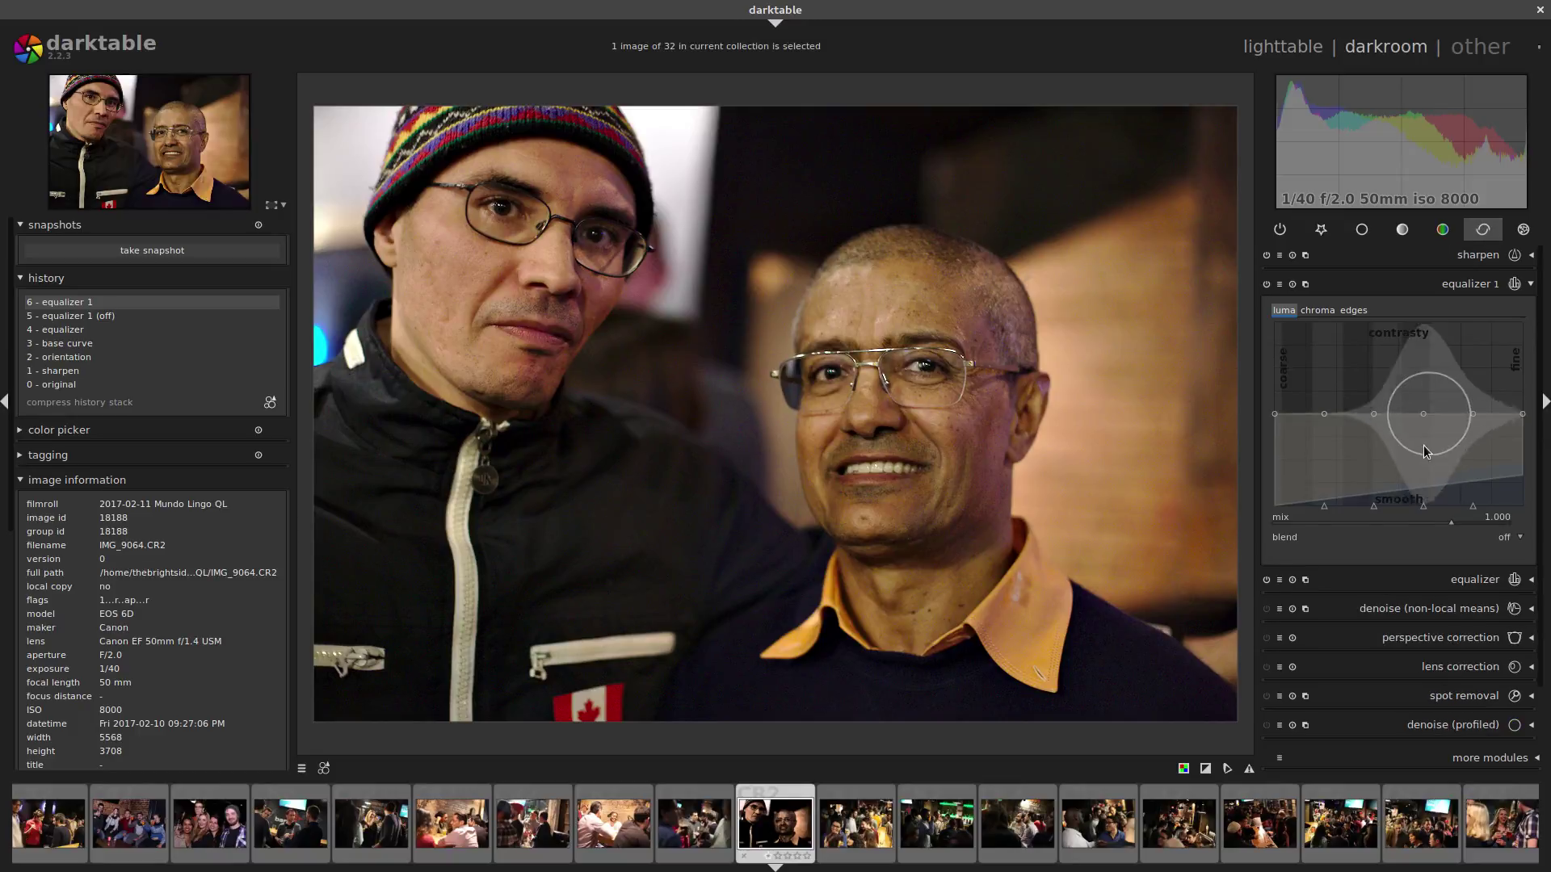
{"action": "left_click", "coordinate": [1467, 285]}
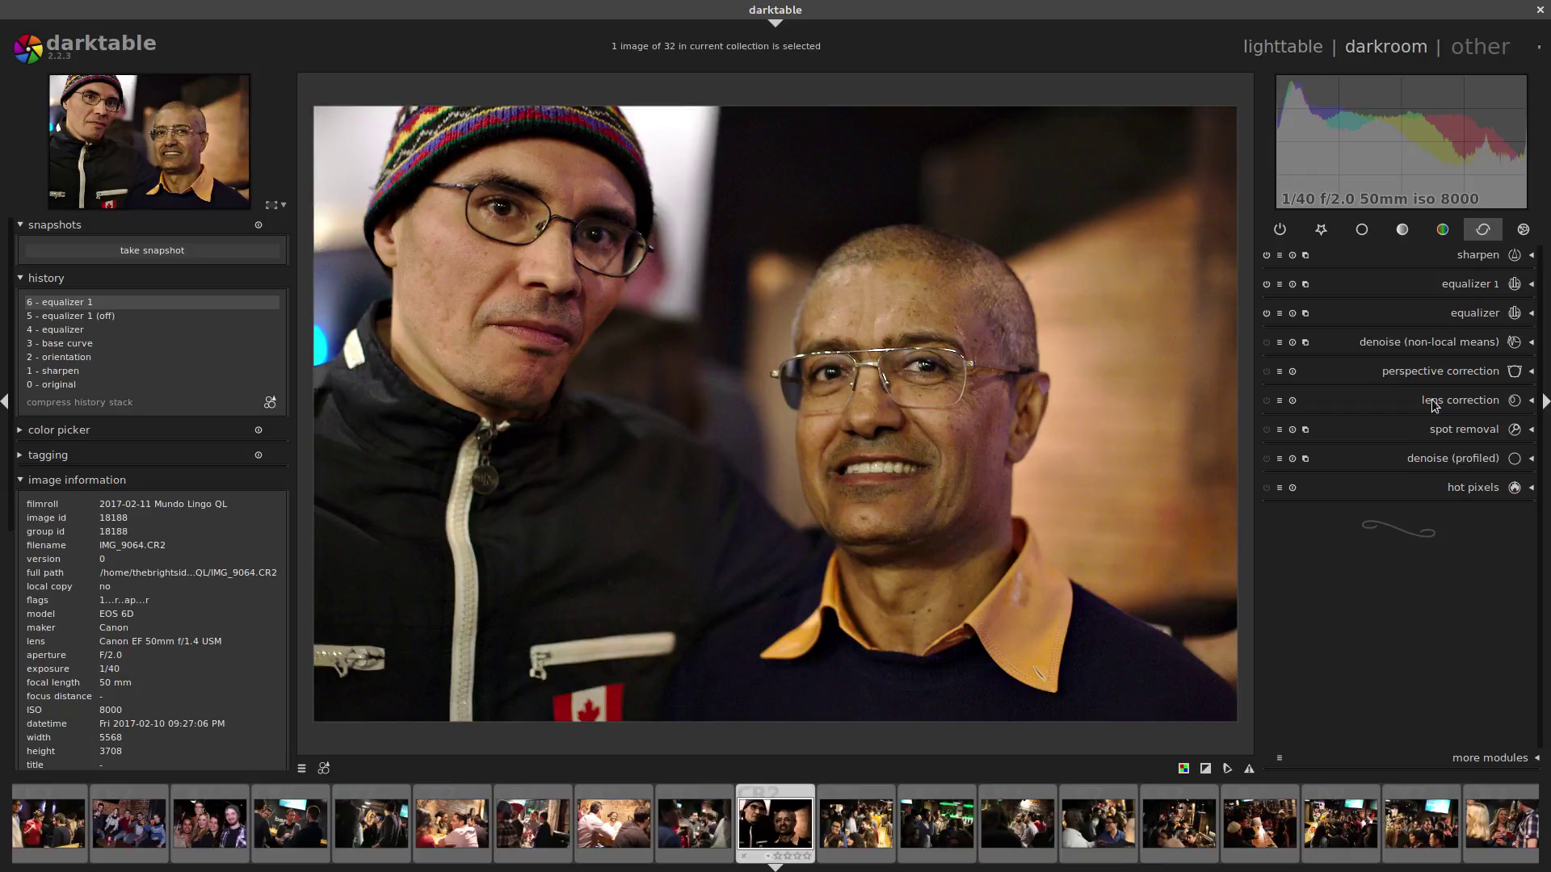
{"action": "left_click", "coordinate": [1394, 345]}
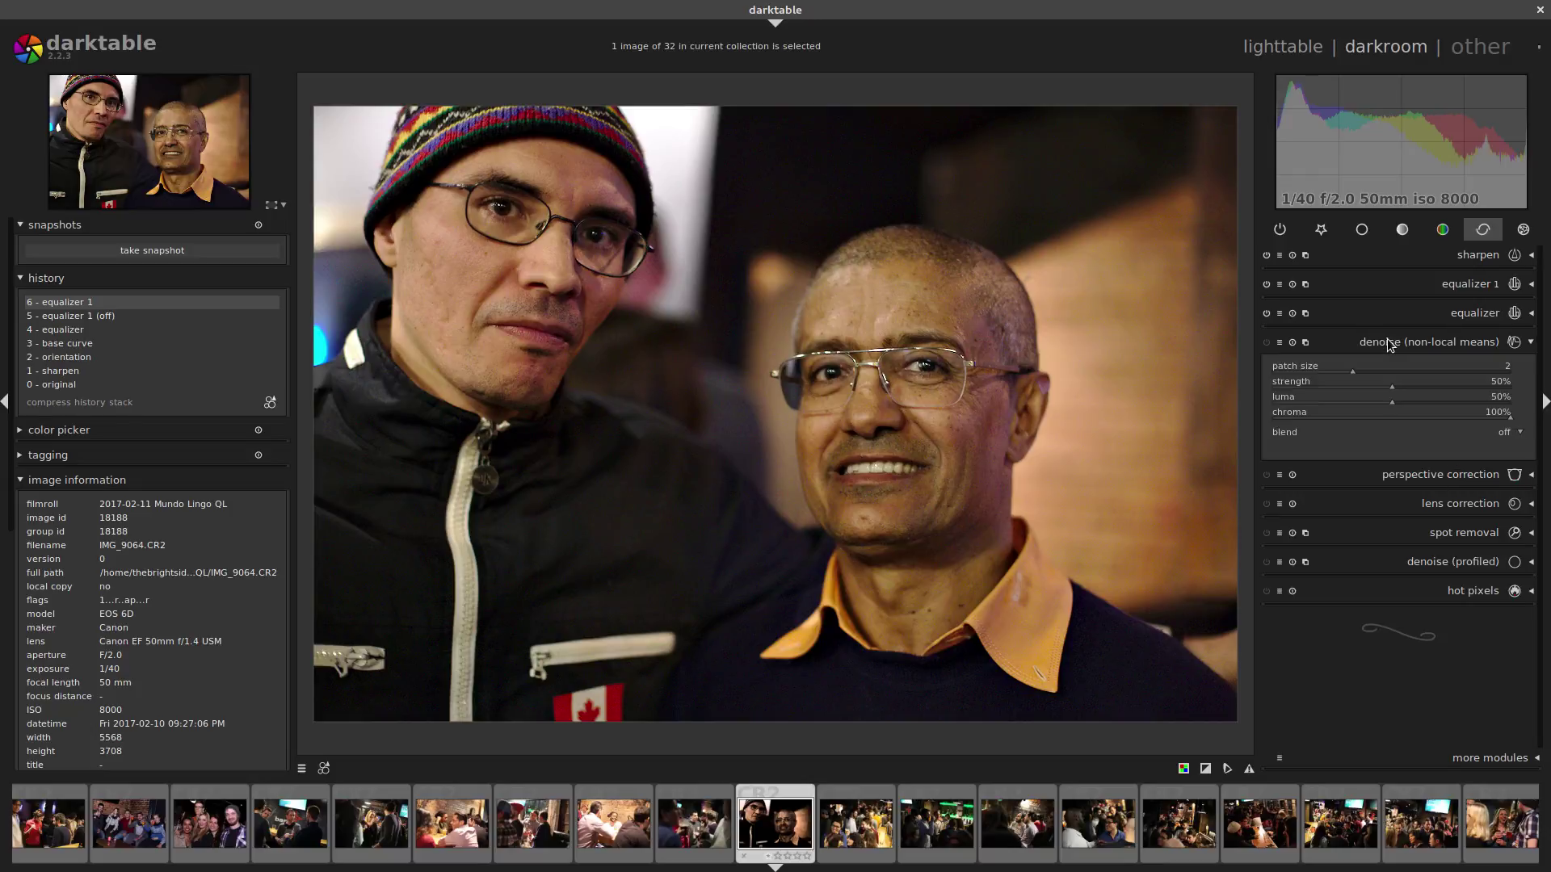
{"action": "left_click", "coordinate": [1266, 344]}
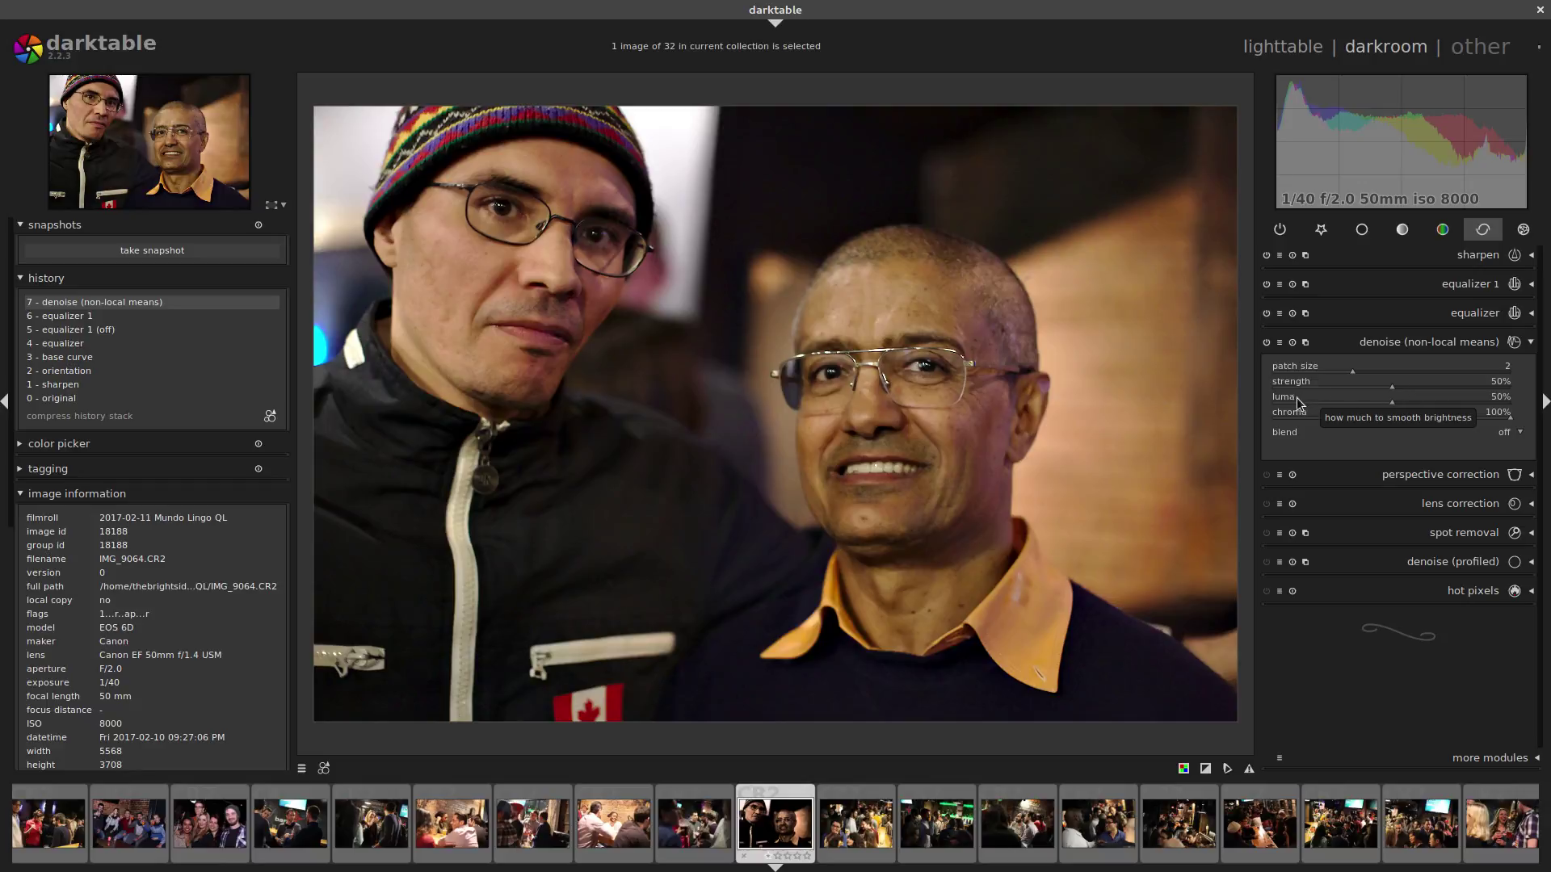
{"action": "scroll", "coordinate": [1292, 401], "scroll_direction": "down", "scroll_amount": 2}
{"action": "scroll", "coordinate": [1292, 401], "scroll_direction": "down", "scroll_amount": 3}
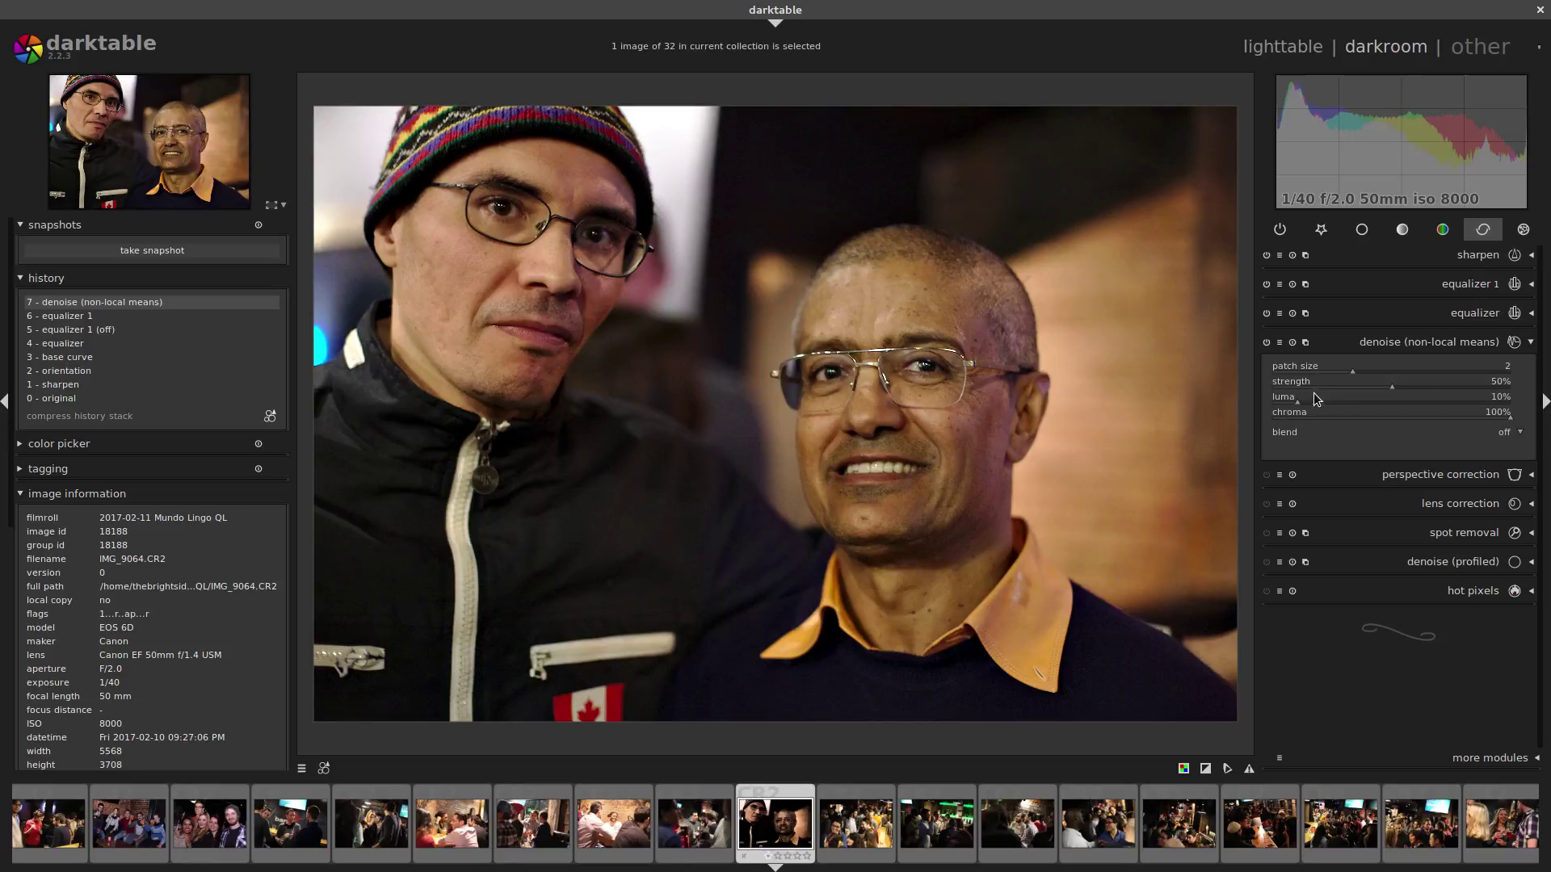
Set the non-local means denoise strength to 100% and compare the photo with the preceding equalizer 1 history entry
{"action": "scroll", "coordinate": [705, 415], "scroll_direction": "up", "scroll_amount": 5}
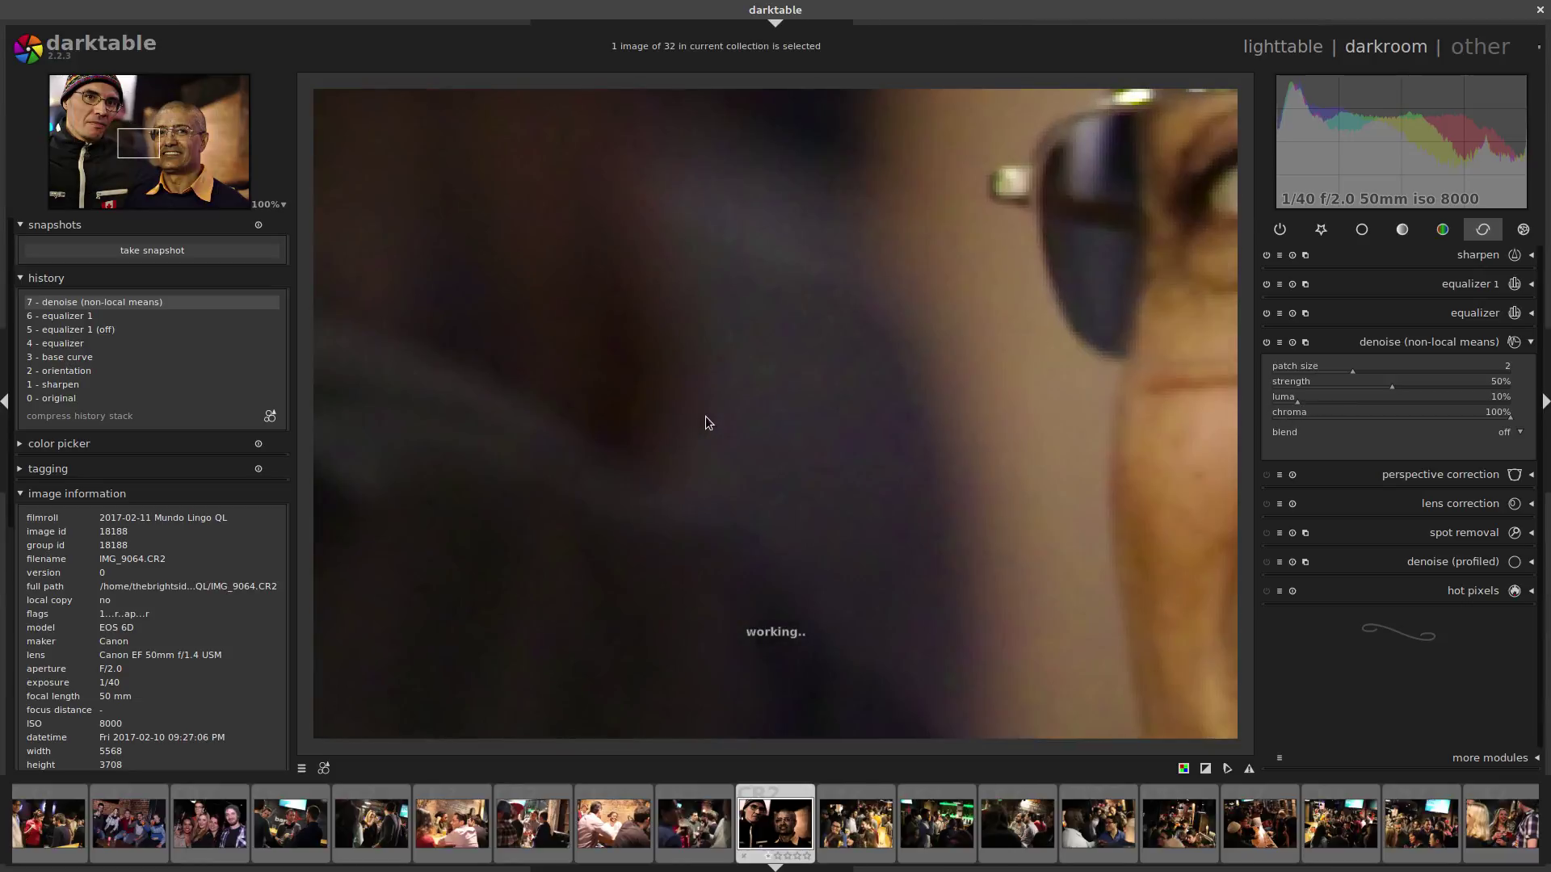
{"action": "scroll", "coordinate": [705, 415], "scroll_direction": "down", "scroll_amount": 4}
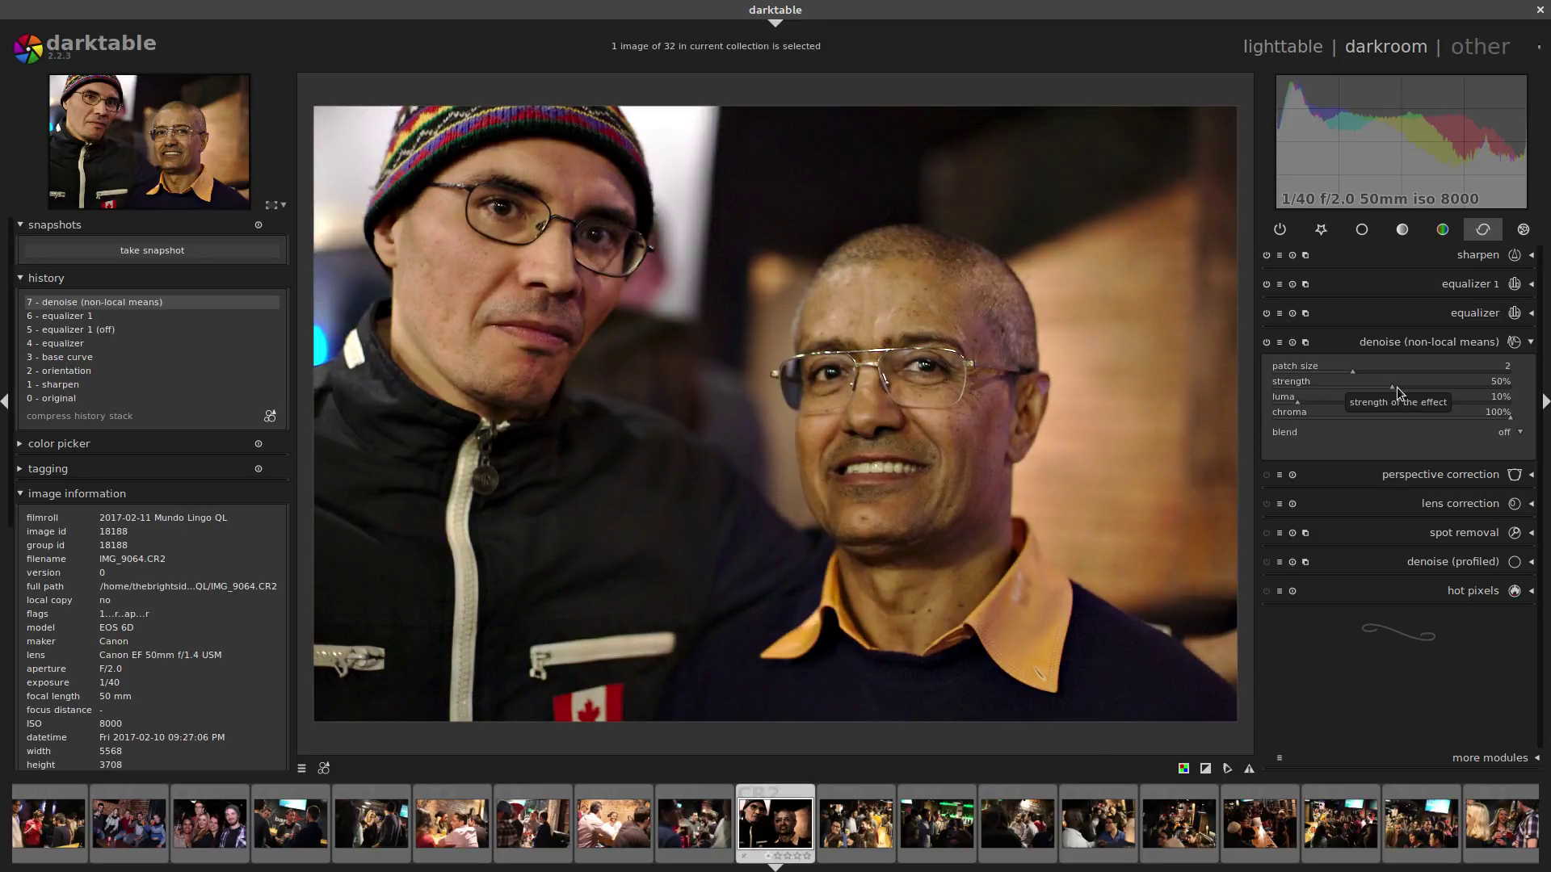
{"action": "scroll", "coordinate": [1400, 393], "scroll_direction": "up", "scroll_amount": 8}
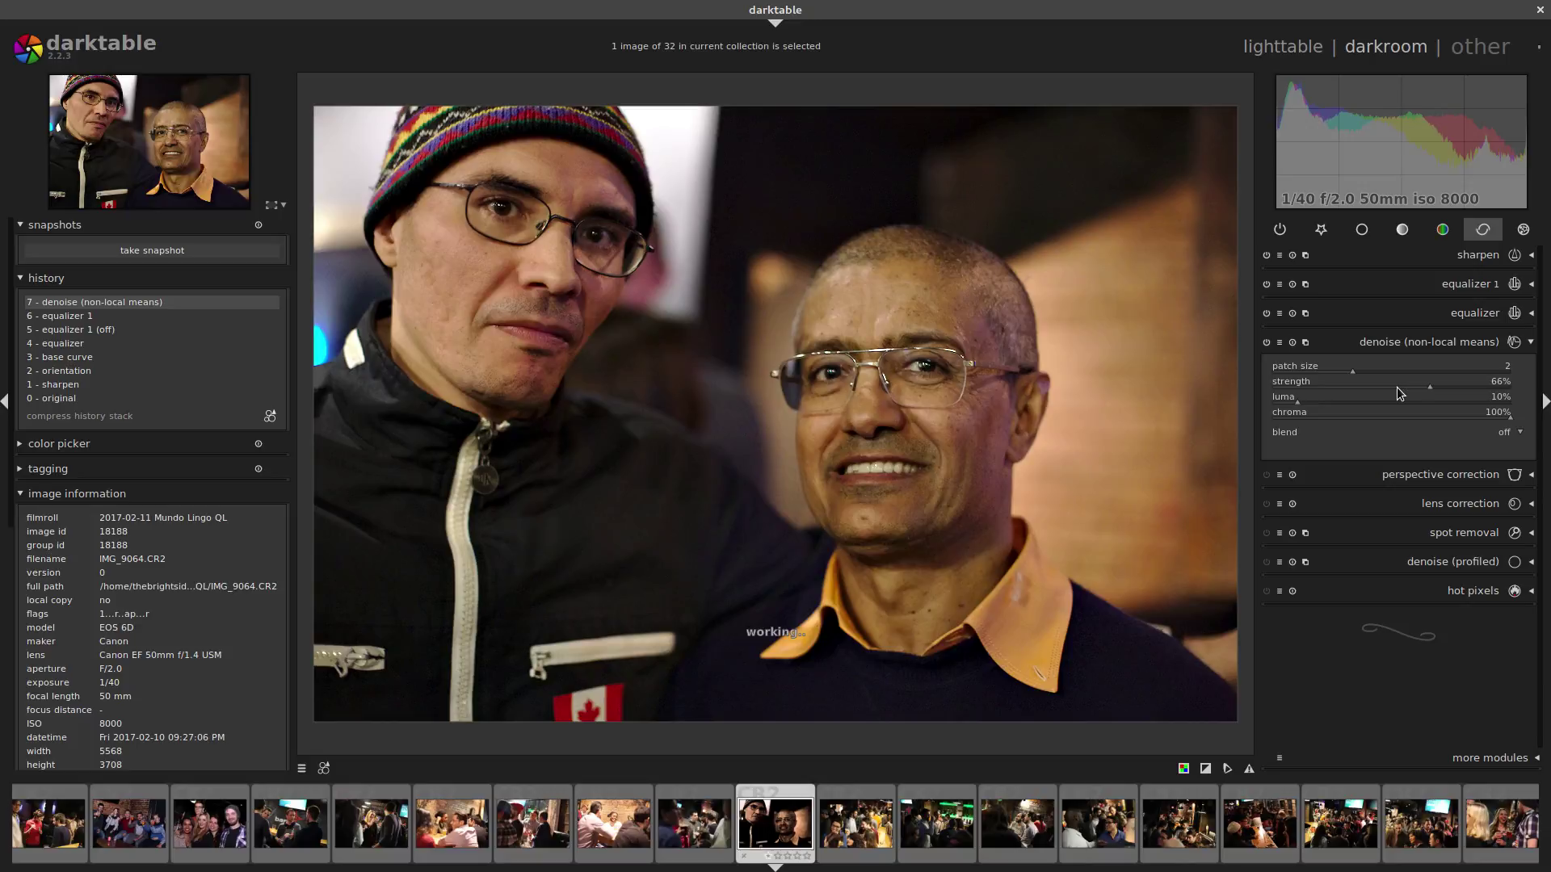
{"action": "scroll", "coordinate": [1399, 393], "scroll_direction": "up", "scroll_amount": 5}
{"action": "left_click", "coordinate": [89, 317]}
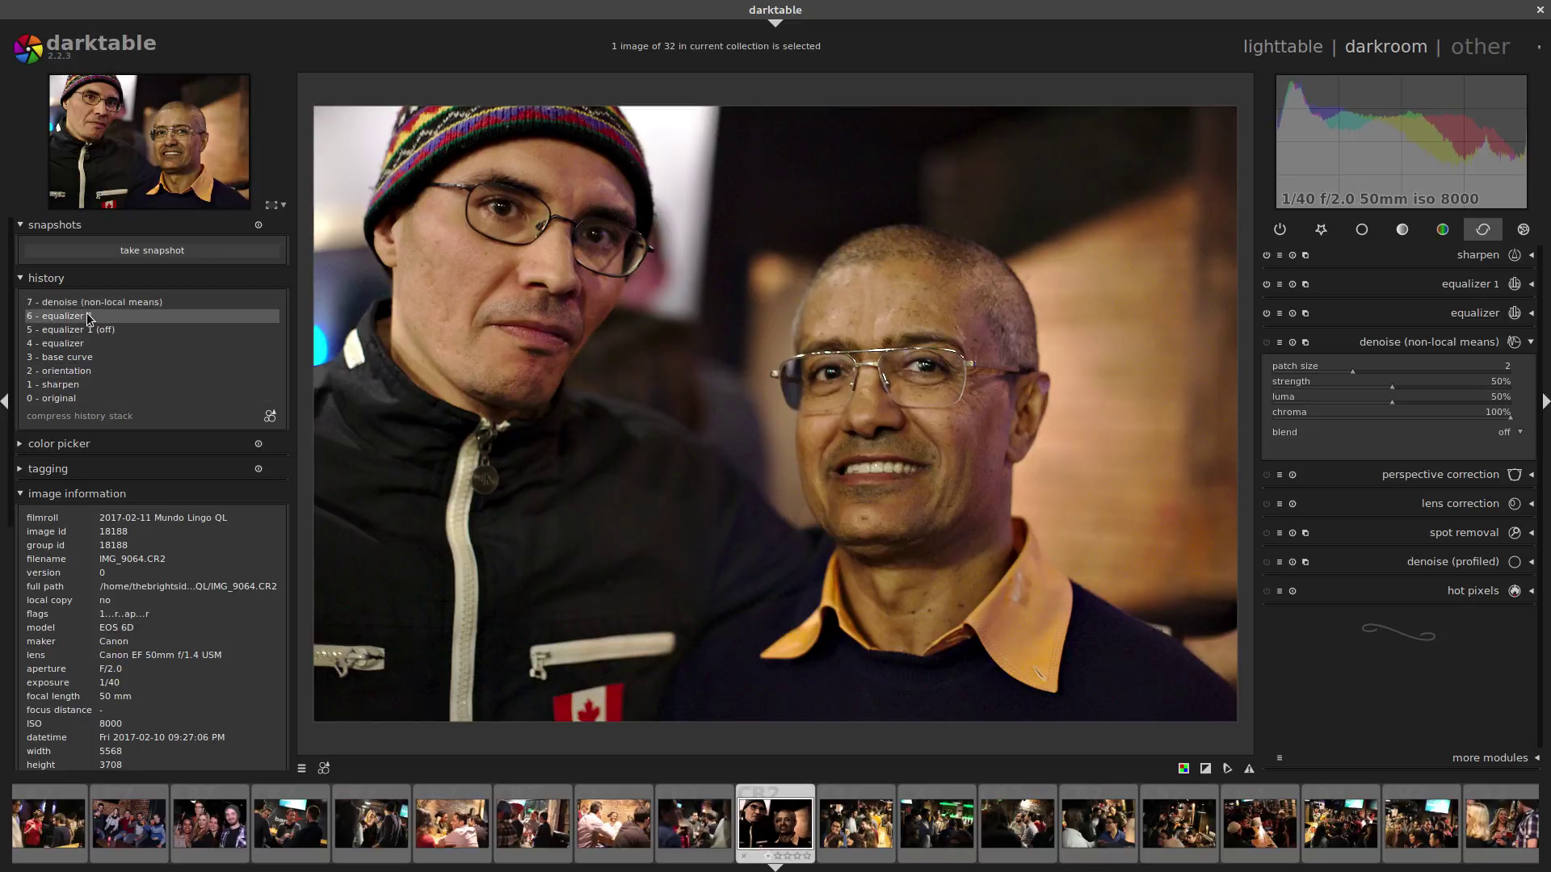
{"action": "left_click", "coordinate": [106, 304]}
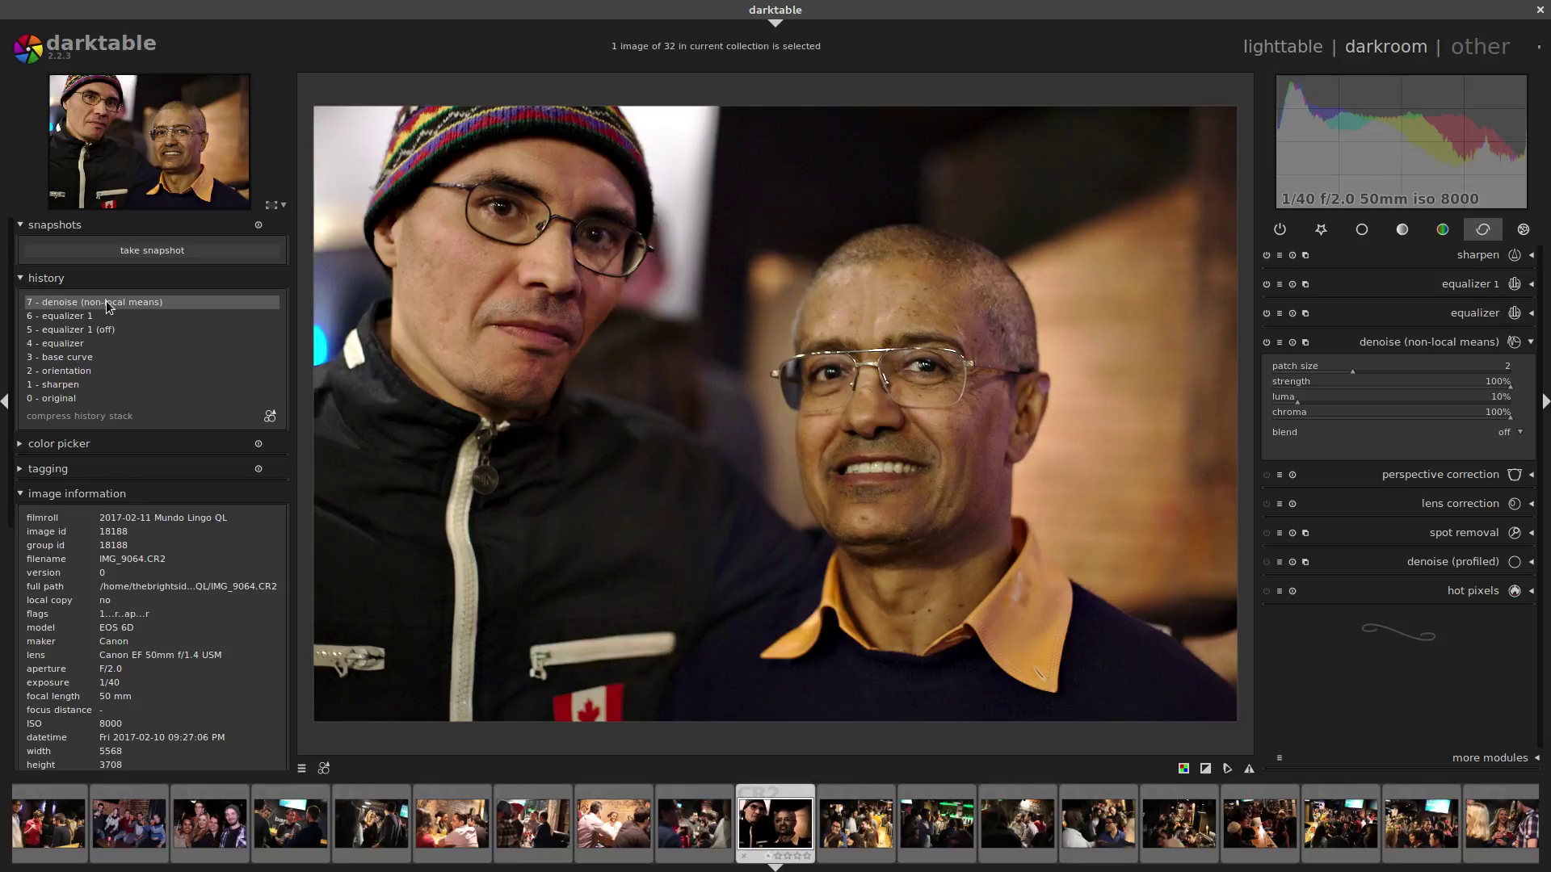
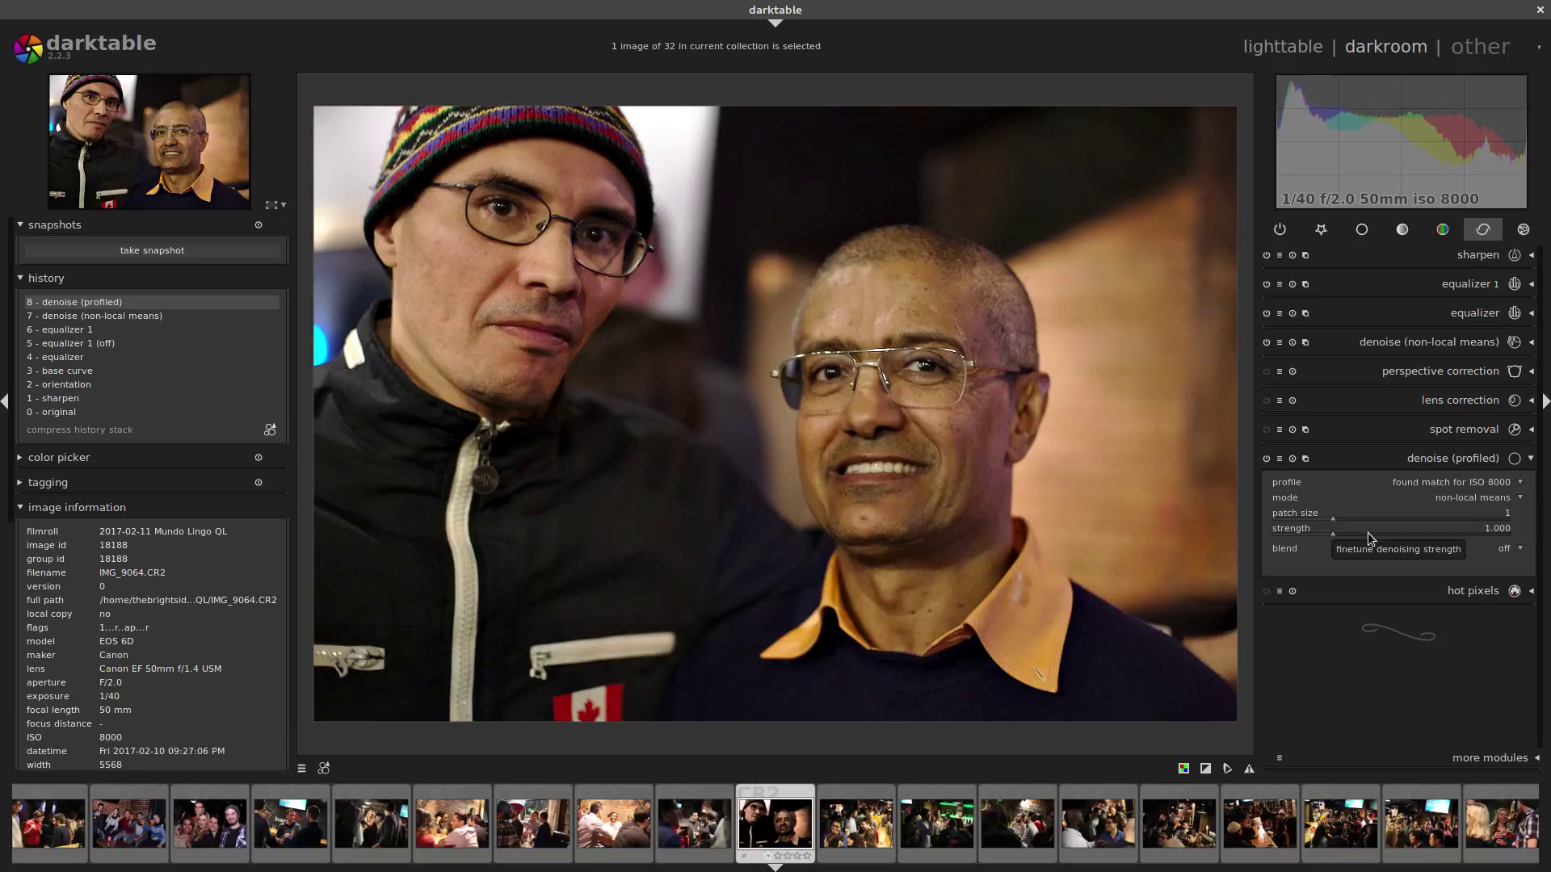
Set the denoise (profiled) mode to wavelets and compare the photo with the preceding non-local means history entry
{"action": "left_click", "coordinate": [1460, 498]}
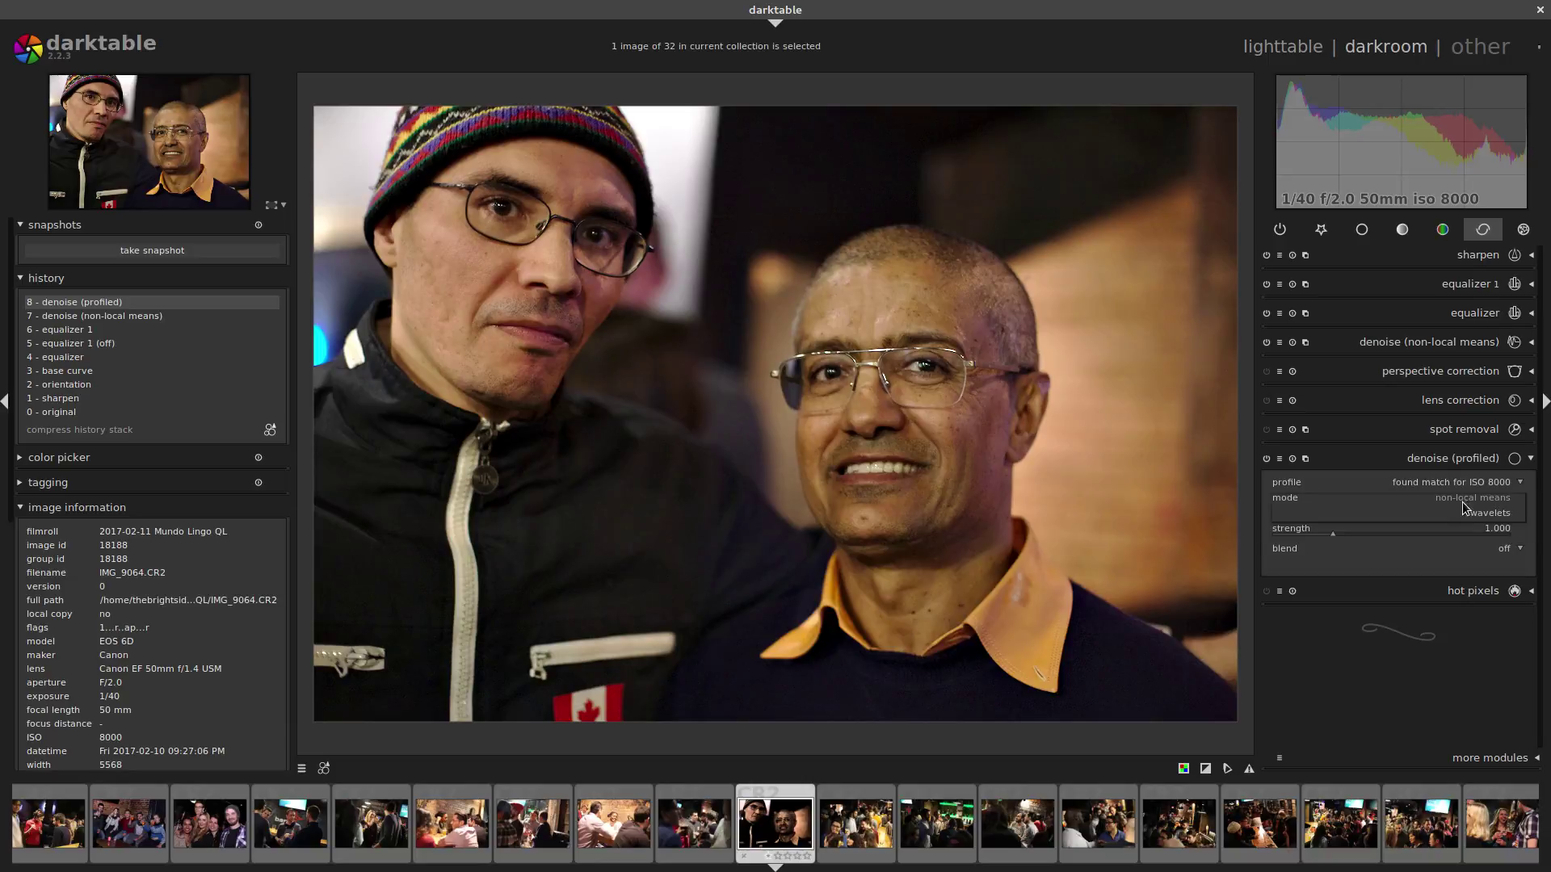
{"action": "left_click", "coordinate": [1475, 511]}
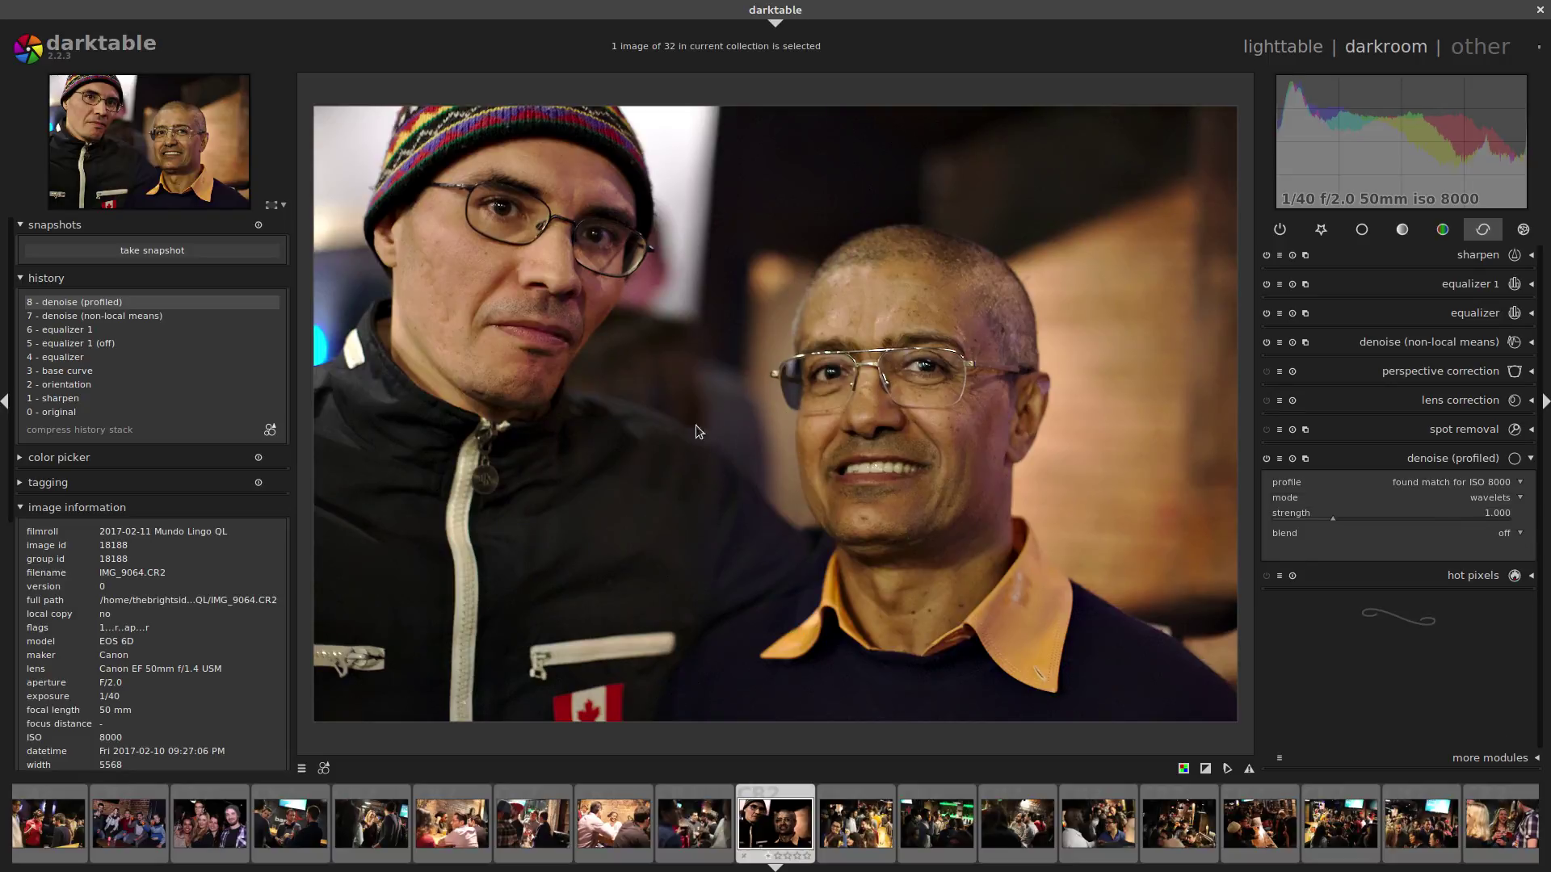
{"action": "left_click", "coordinate": [113, 315]}
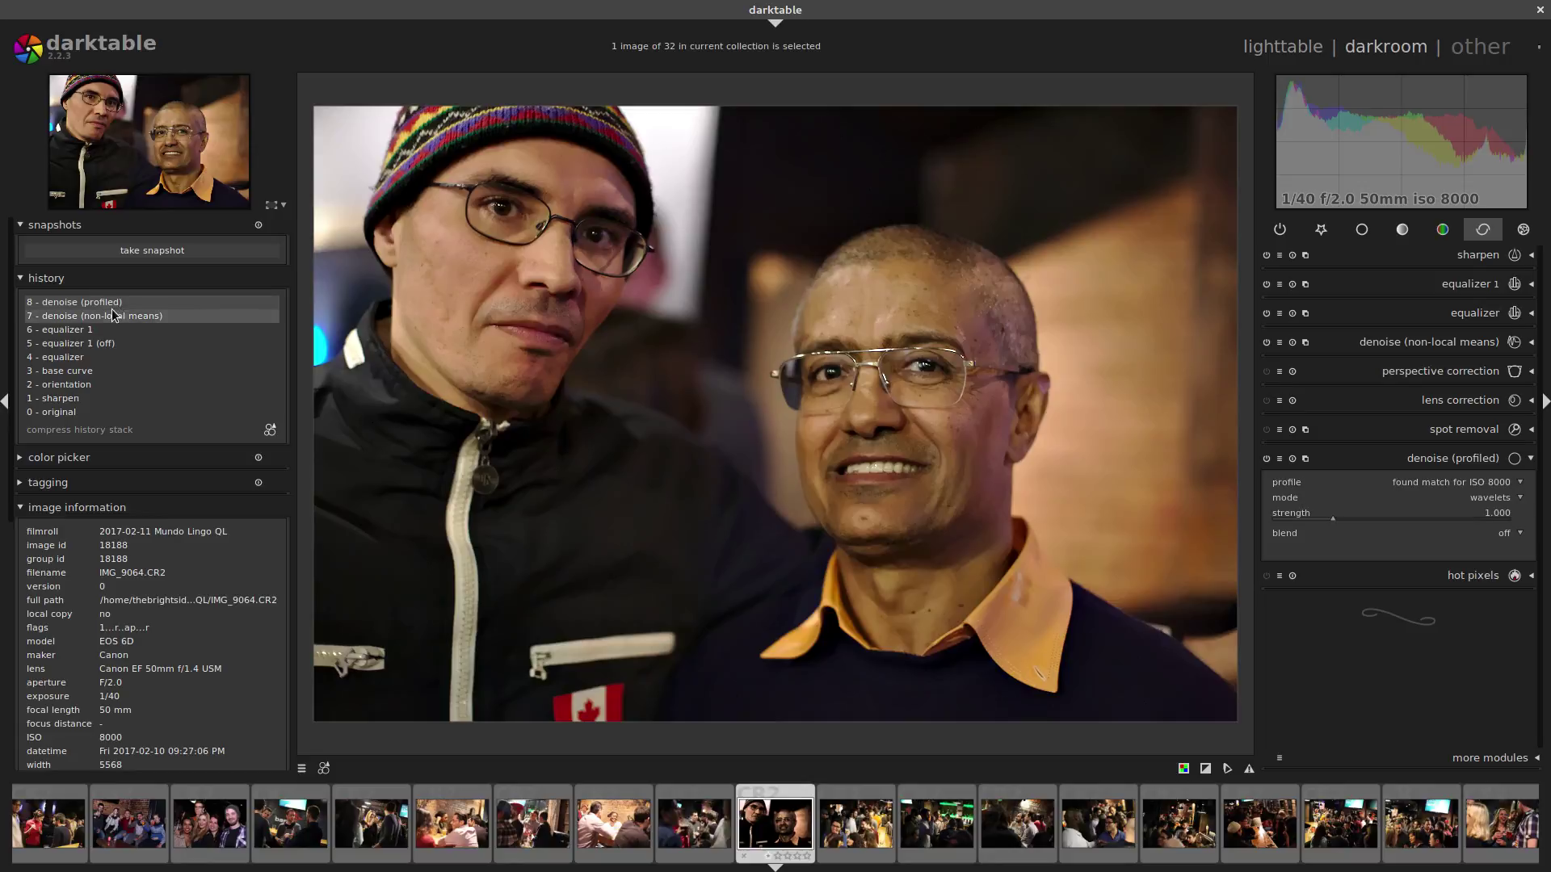
{"action": "left_click", "coordinate": [111, 302]}
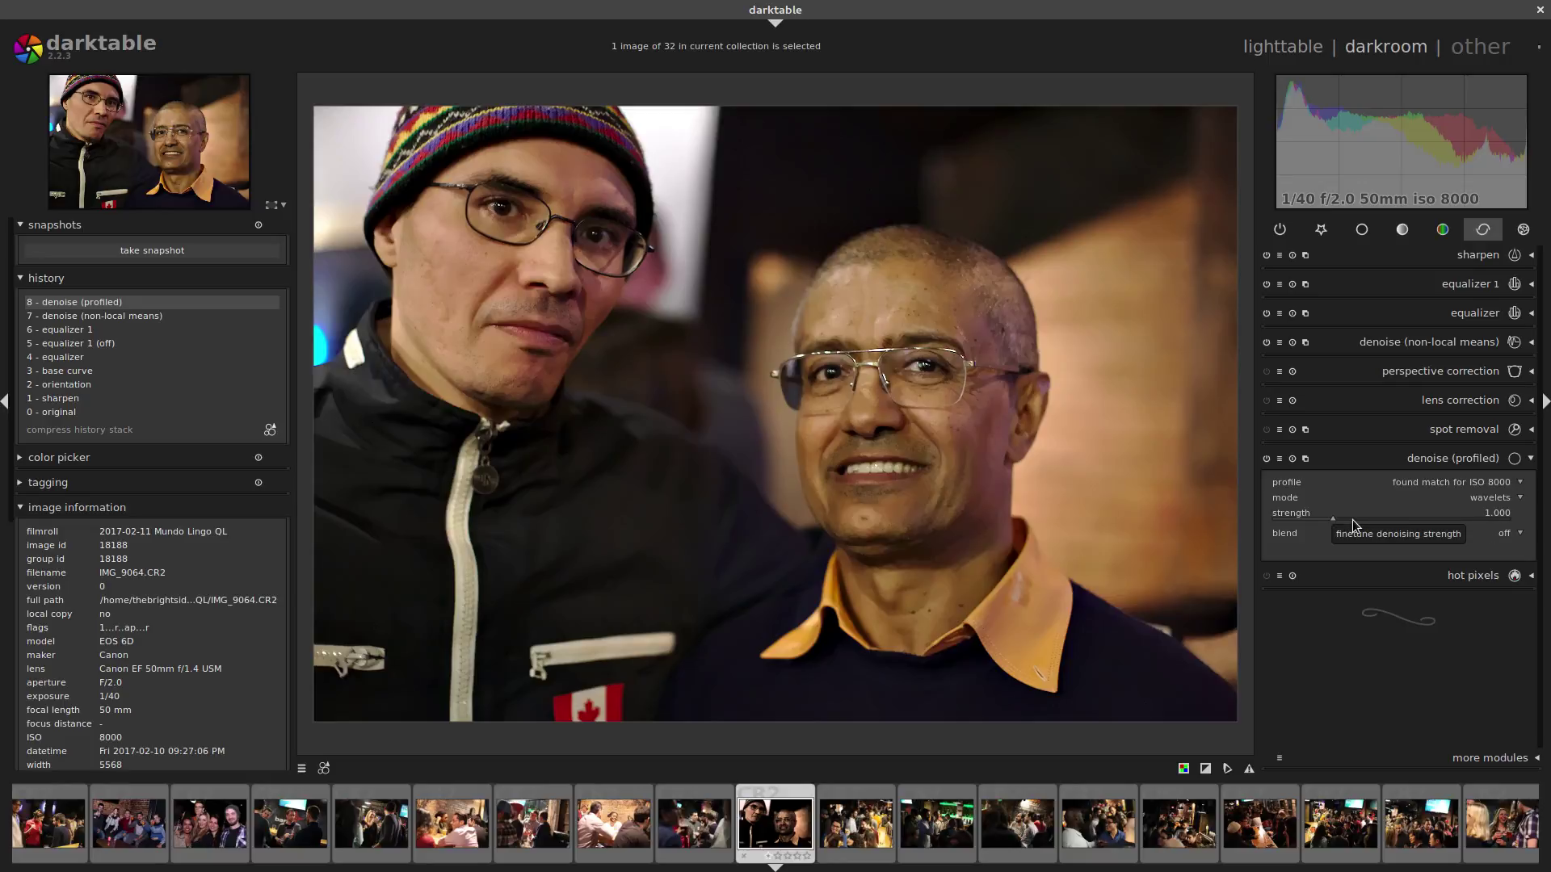
Blend the profiled denoise uniformly using the color blend mode
{"action": "left_click", "coordinate": [1504, 533]}
{"action": "left_click", "coordinate": [1492, 552]}
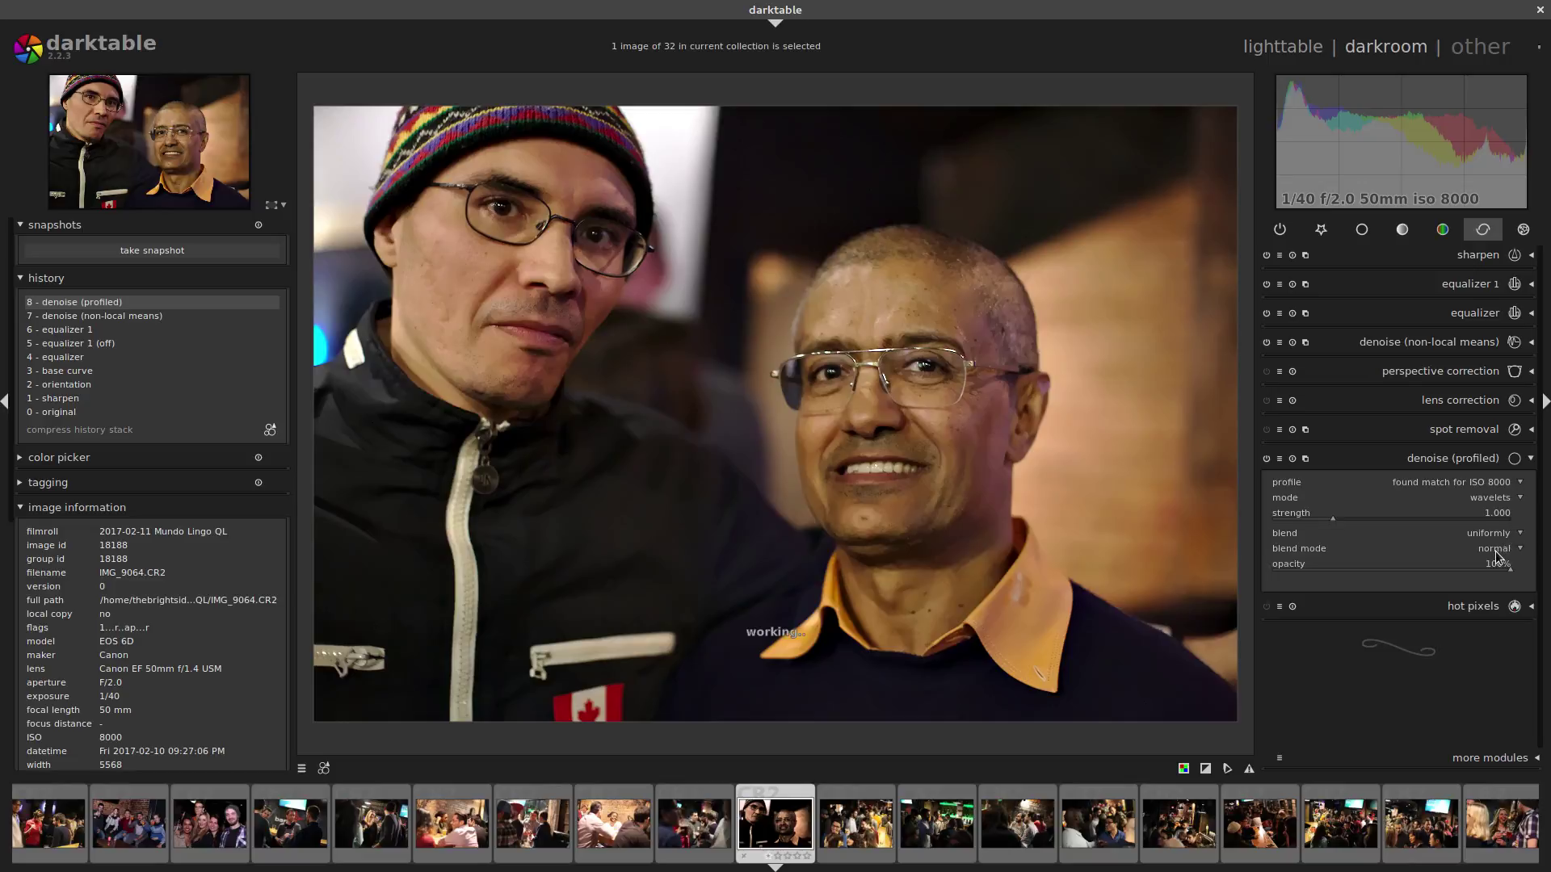
{"action": "left_click", "coordinate": [1491, 552]}
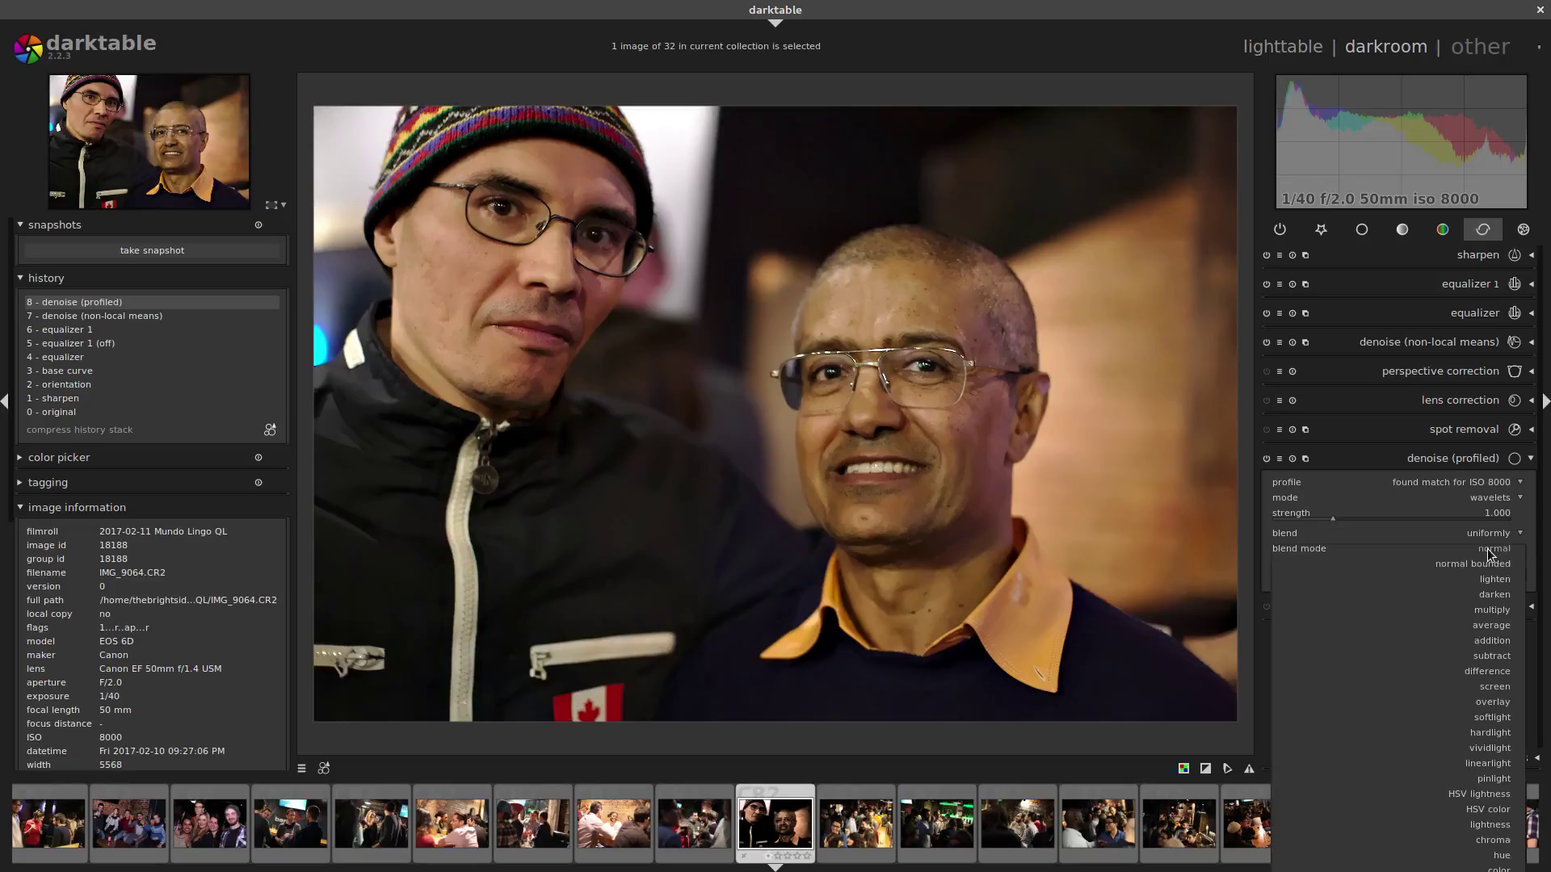
{"action": "scroll", "coordinate": [1491, 723], "scroll_direction": "down", "scroll_amount": 8}
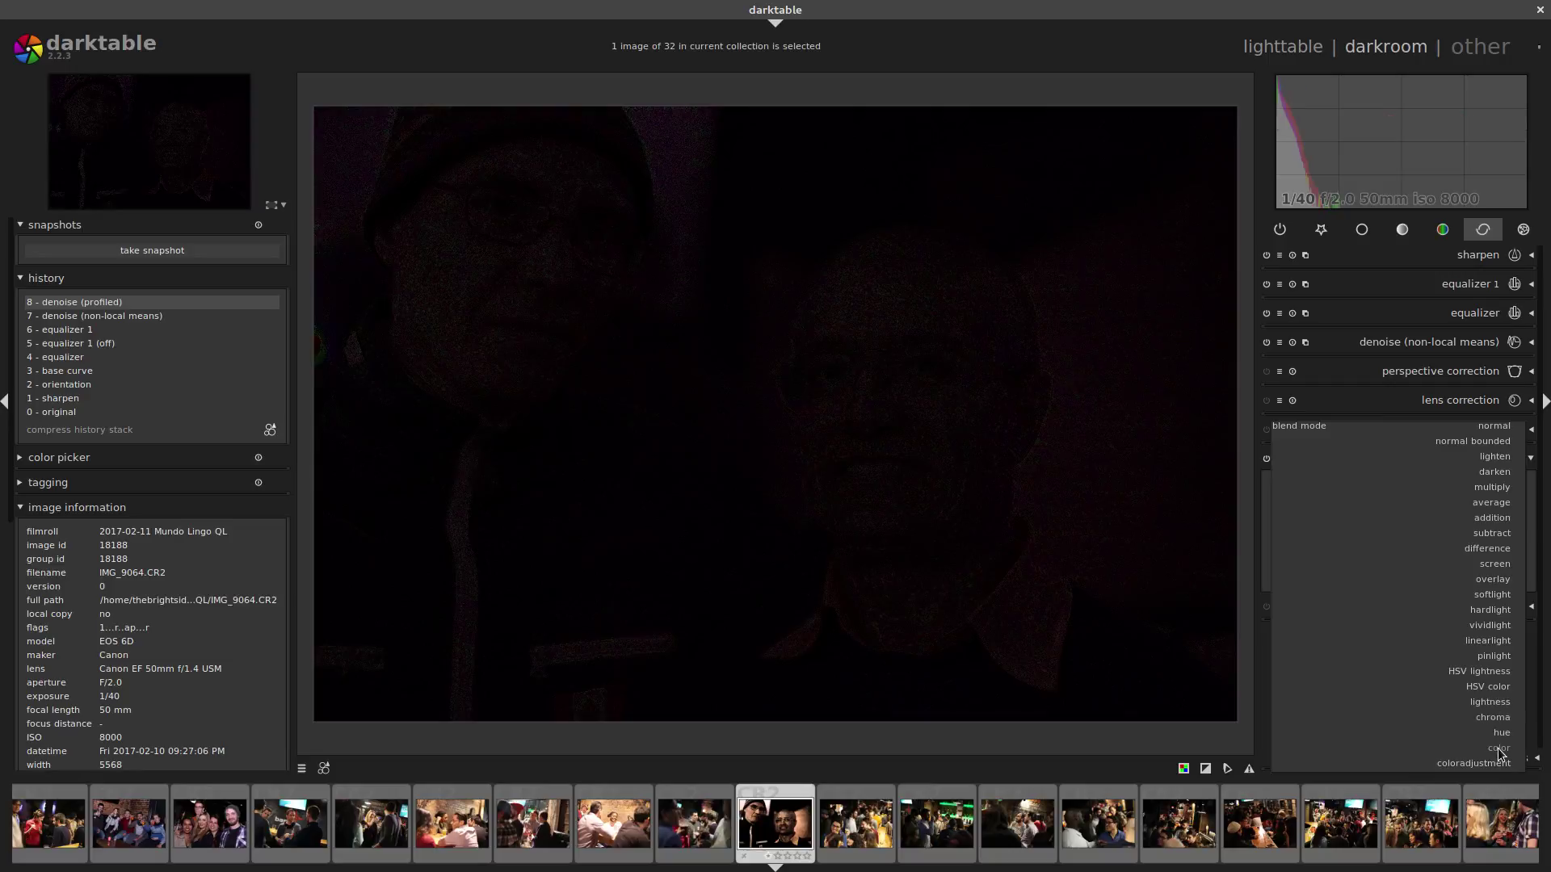
{"action": "left_click", "coordinate": [1499, 751]}
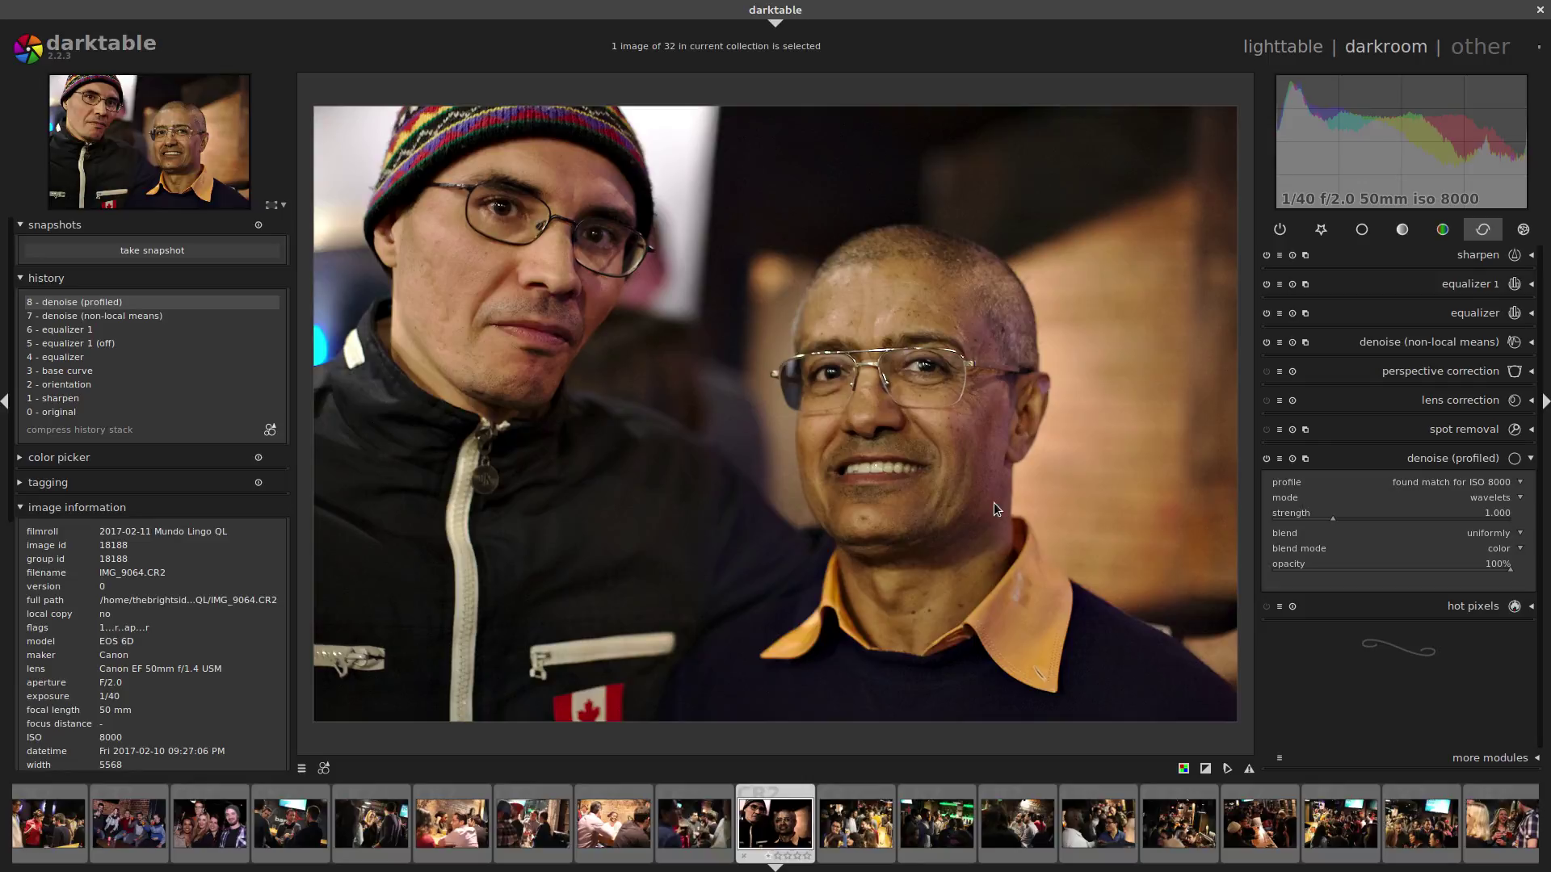
Compare the noise up close by alternating between the equalizer and denoise (profiled) history entries
{"action": "scroll", "coordinate": [704, 375], "scroll_direction": "up", "scroll_amount": 5}
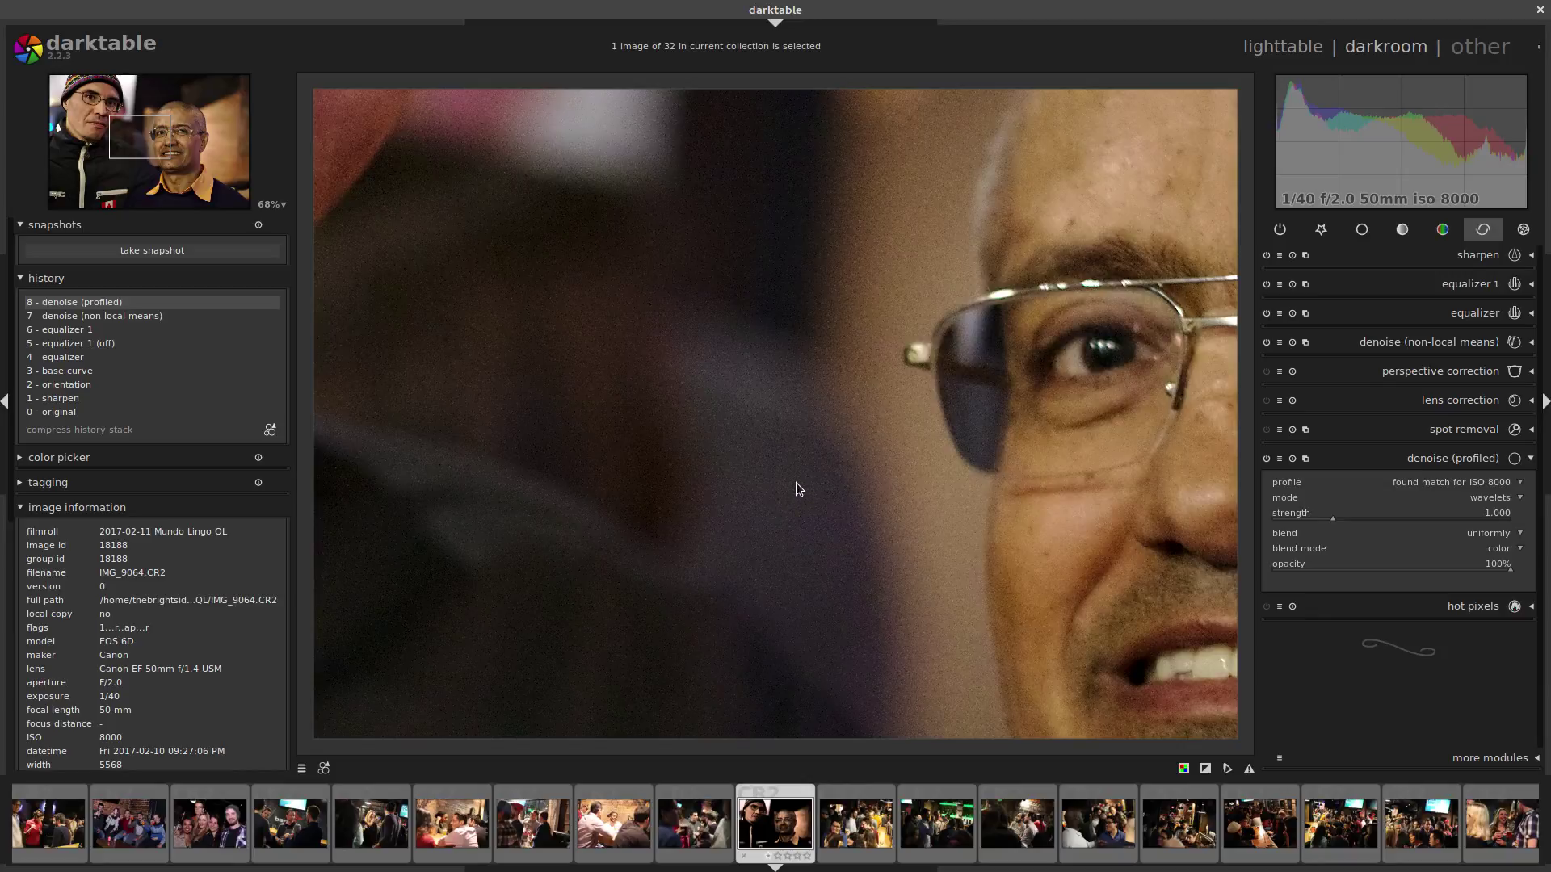
{"action": "left_click", "coordinate": [82, 360]}
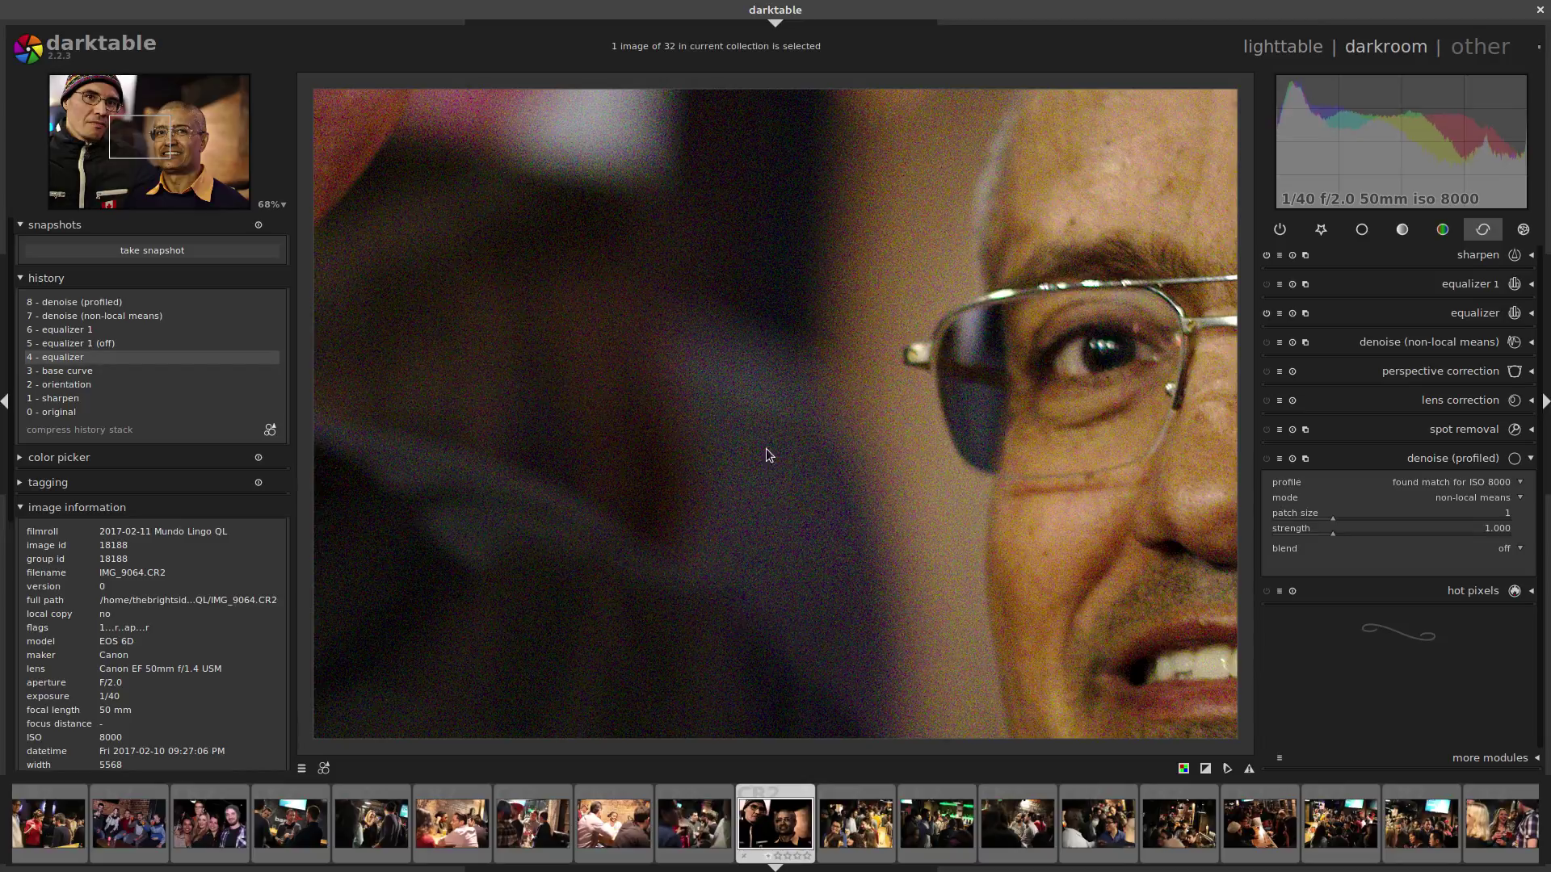
{"action": "left_click", "coordinate": [102, 303]}
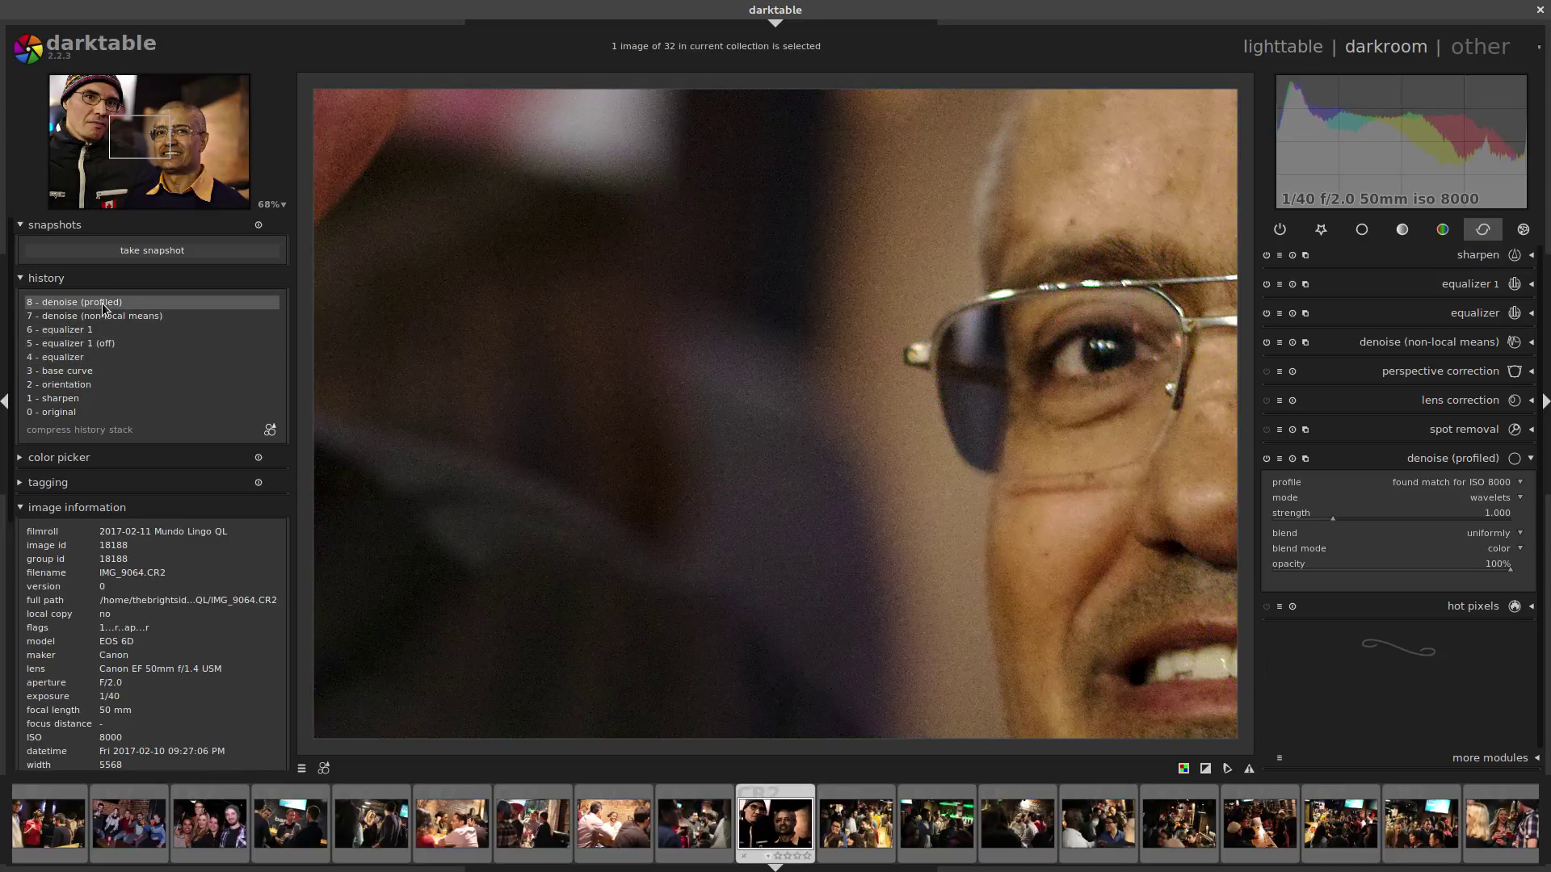
{"action": "left_click", "coordinate": [95, 356]}
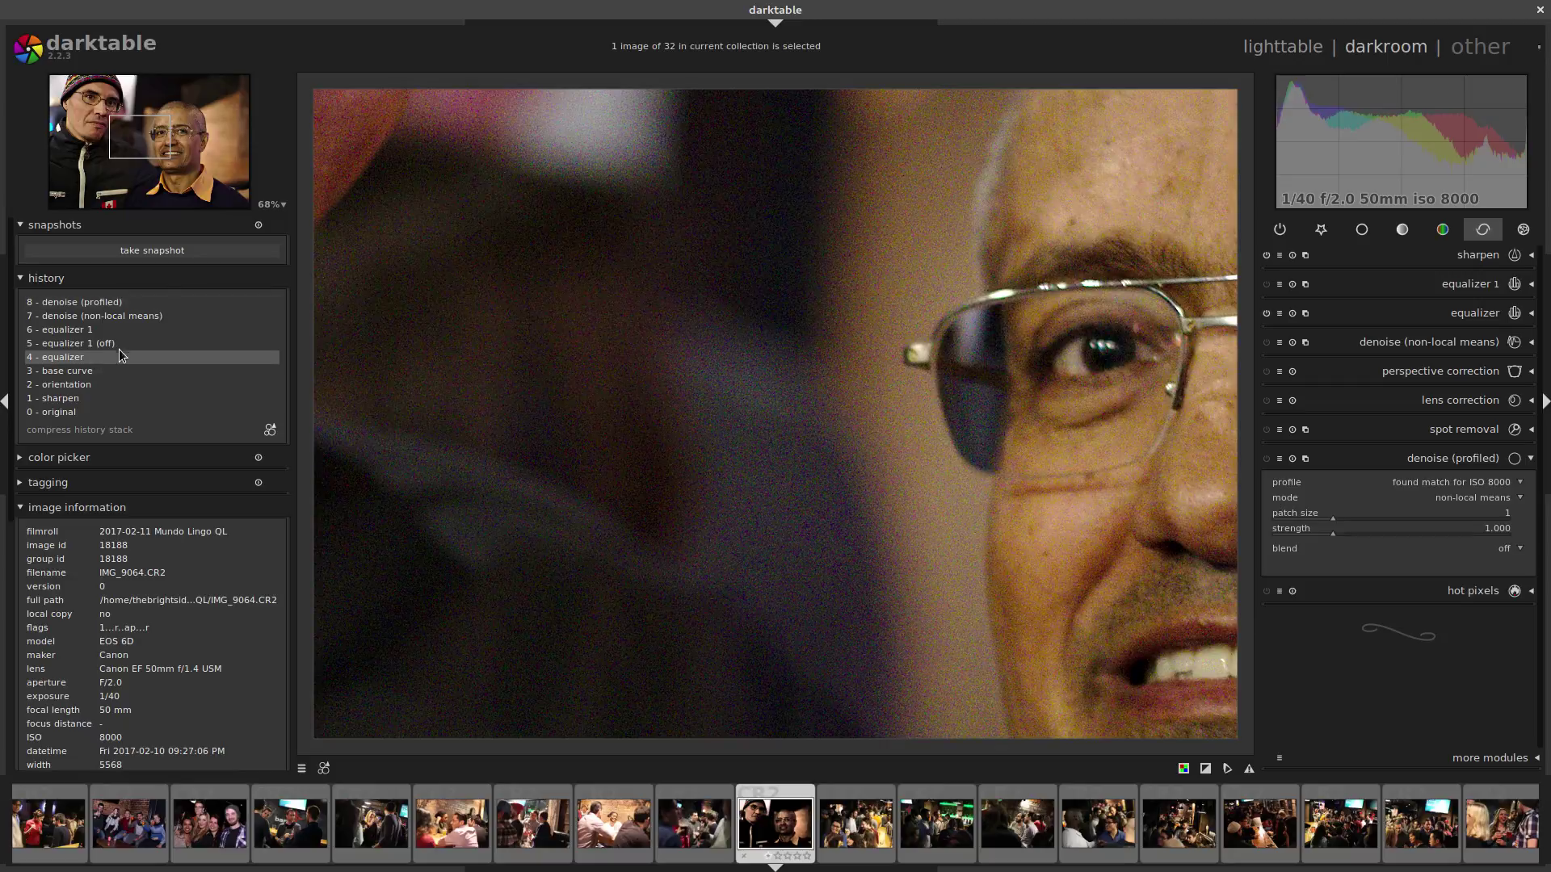
{"action": "left_click", "coordinate": [122, 300]}
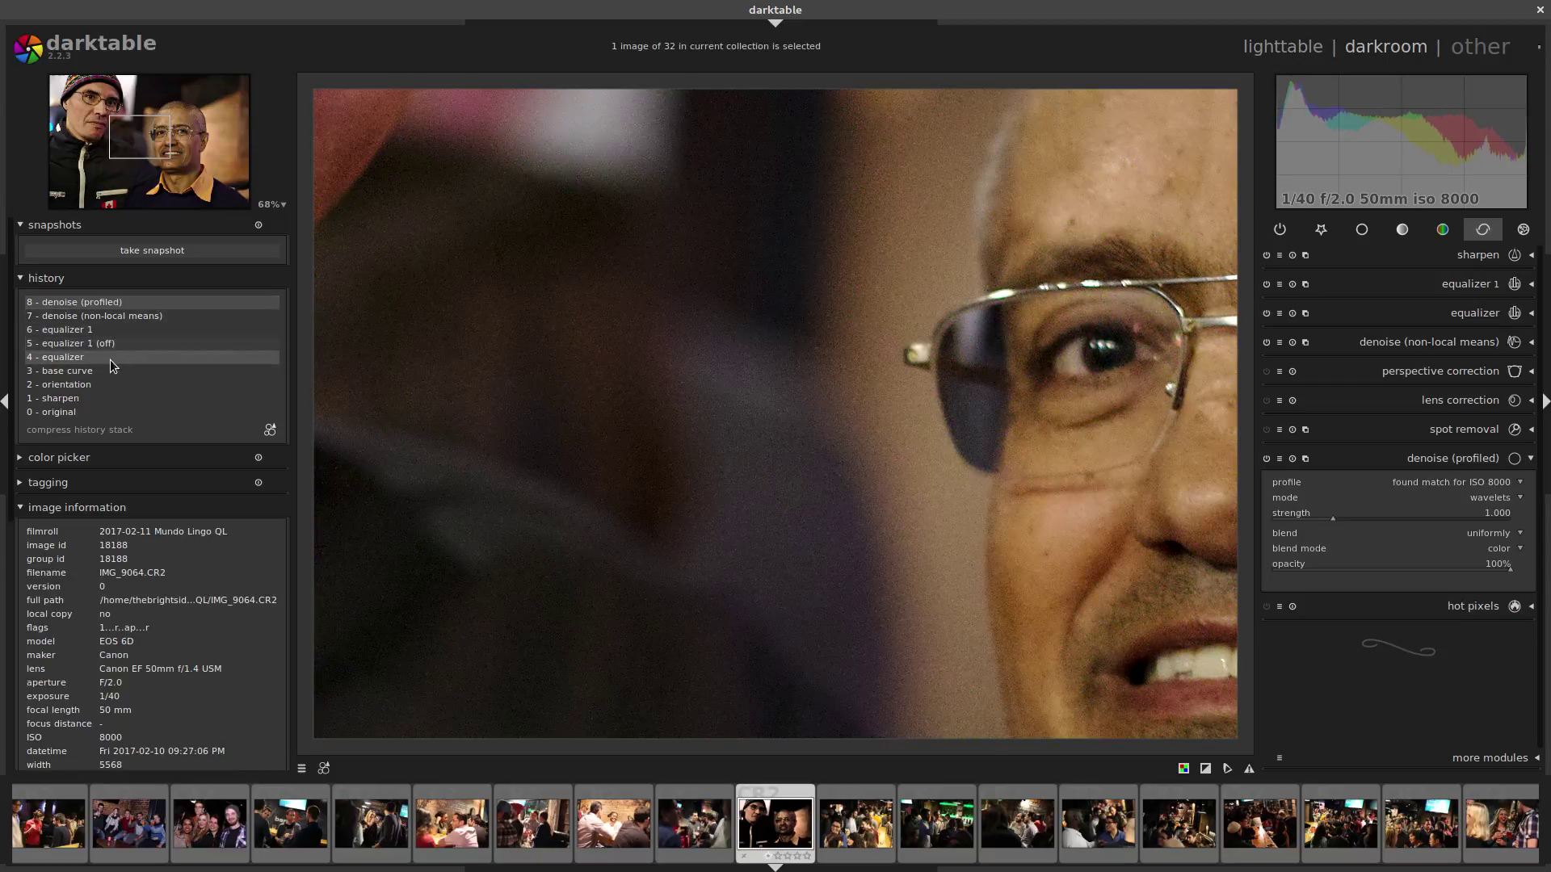
{"action": "left_click", "coordinate": [110, 359]}
{"action": "left_click", "coordinate": [109, 306]}
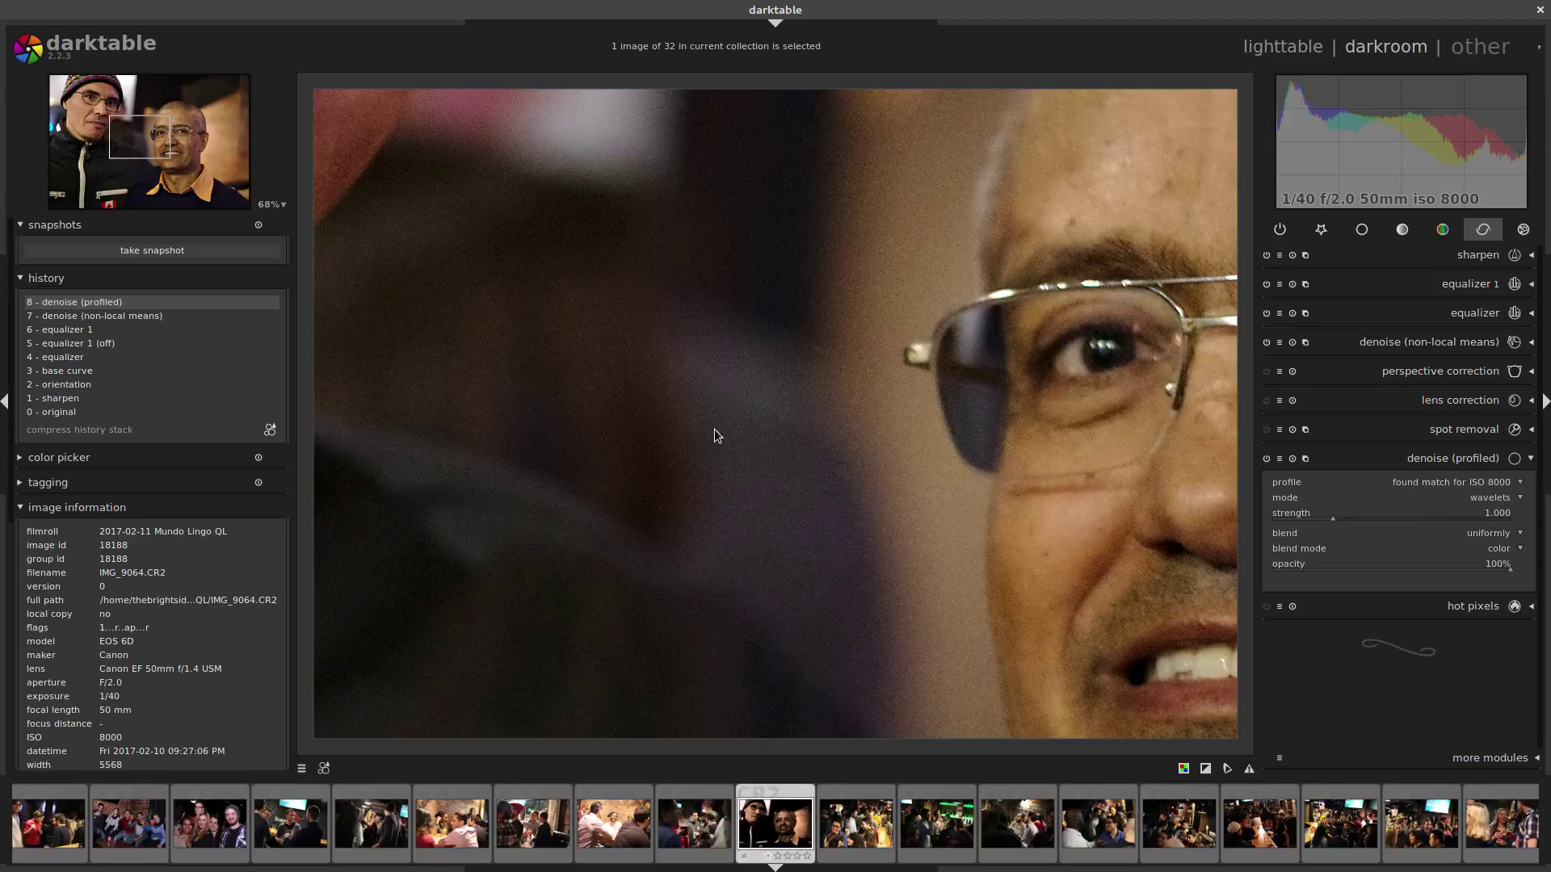
{"action": "scroll", "coordinate": [679, 424], "scroll_direction": "down", "scroll_amount": 3}
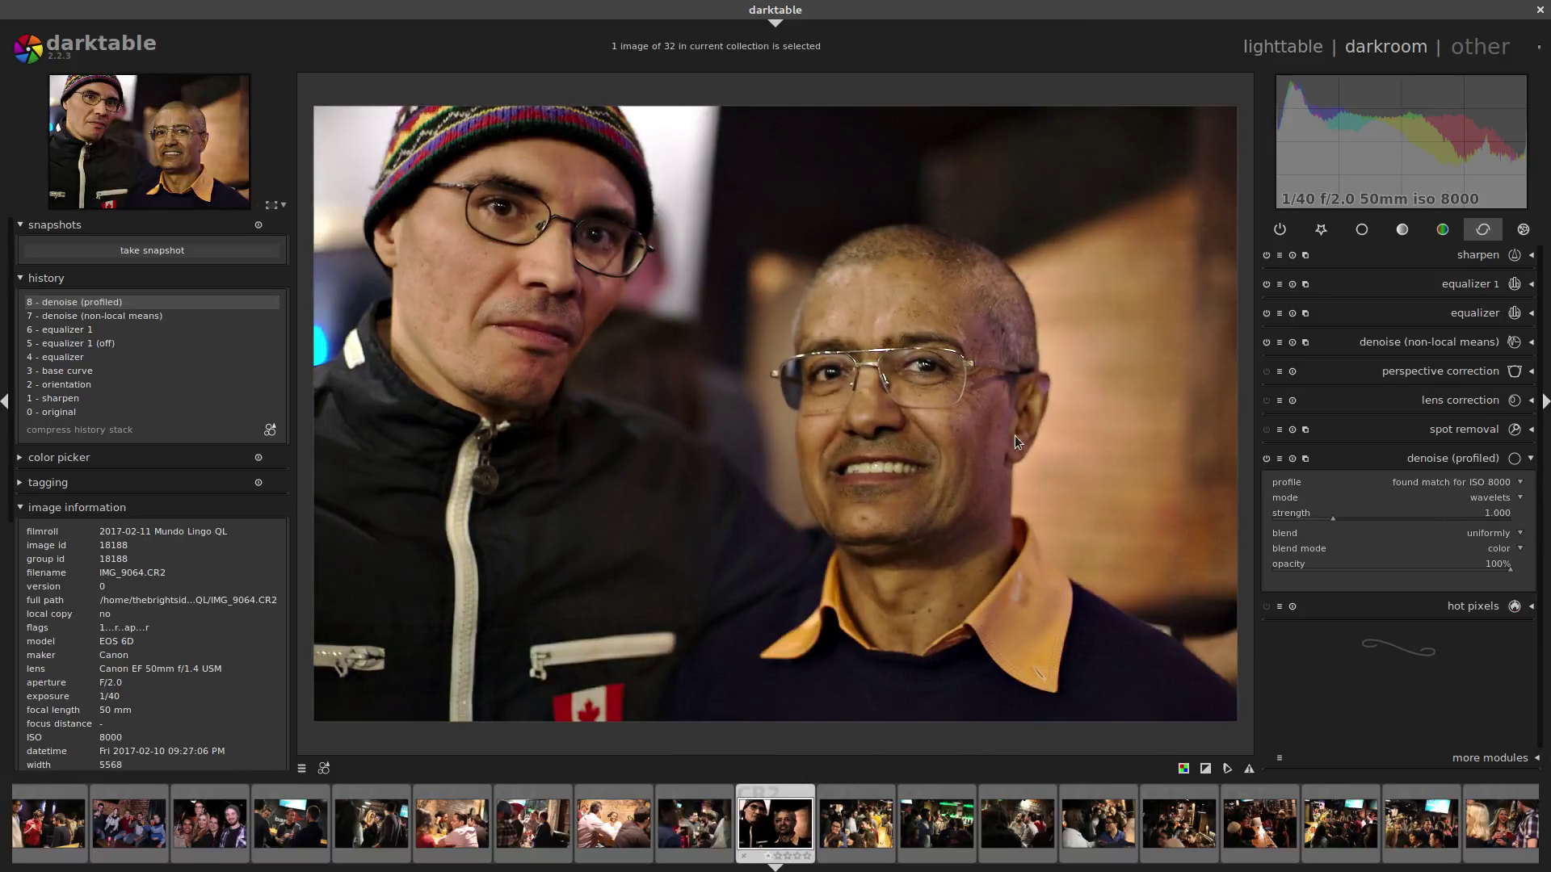
Enable the hot pixels module and turn on detection by 3 neighbors
{"action": "left_click", "coordinate": [1523, 231]}
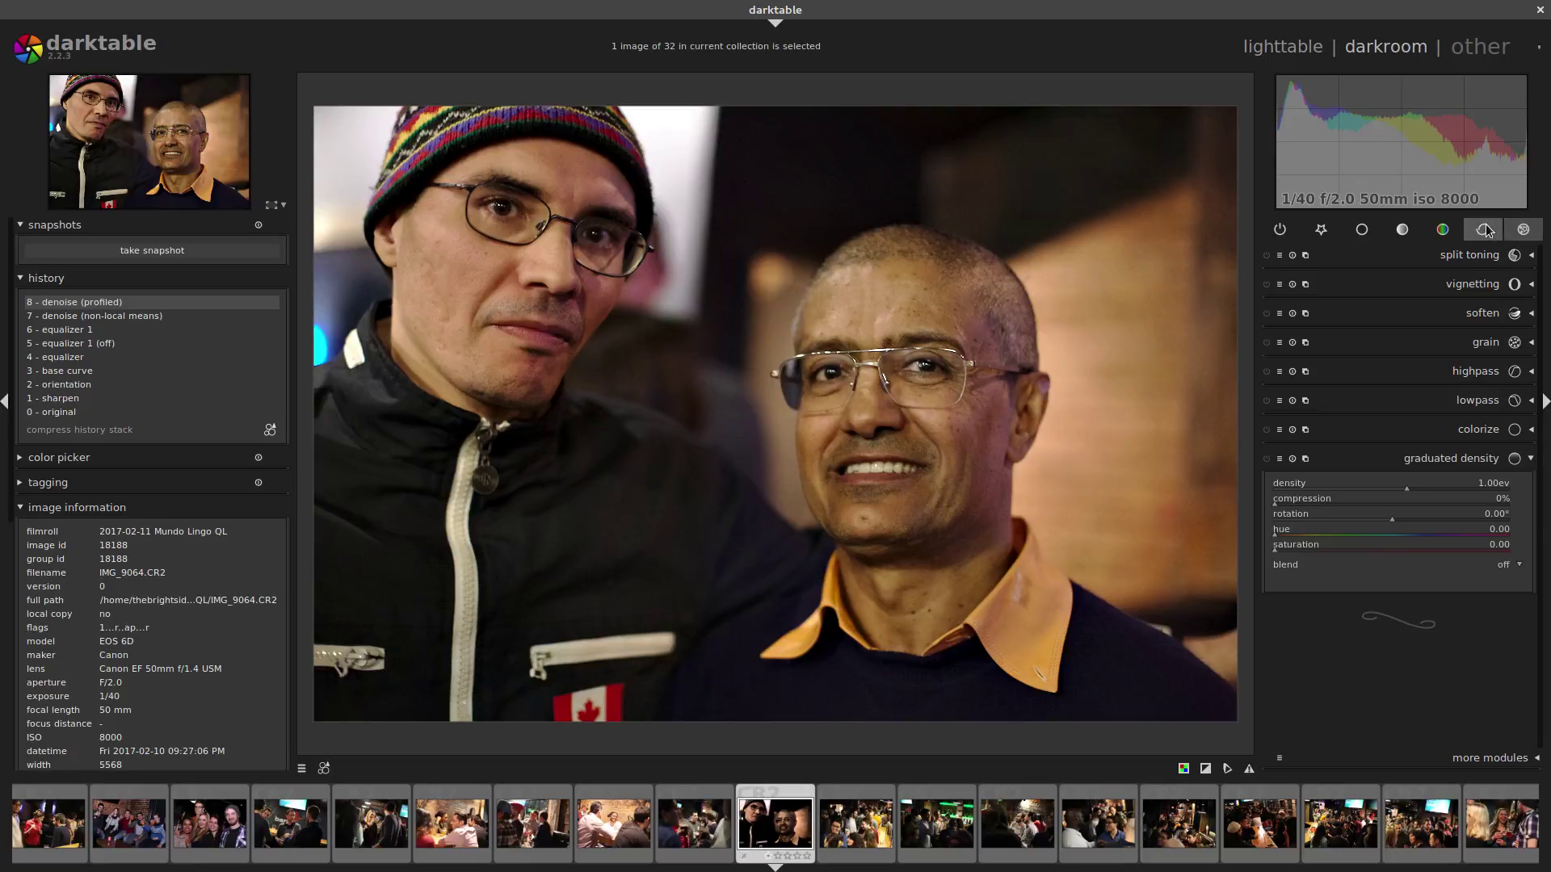
{"action": "left_click", "coordinate": [1485, 230]}
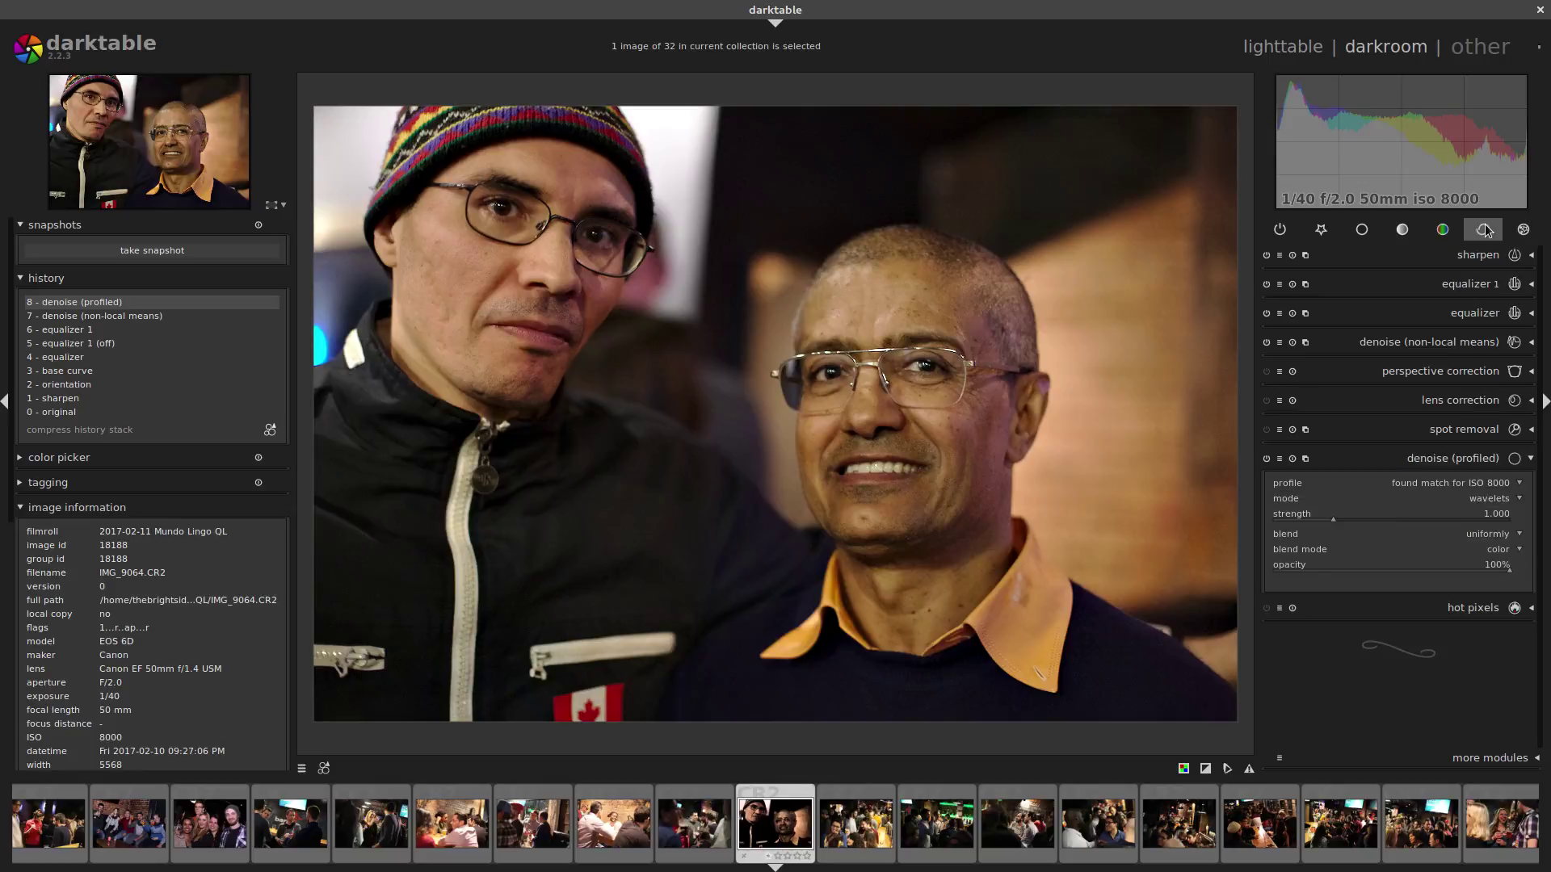
{"action": "left_click", "coordinate": [1462, 608]}
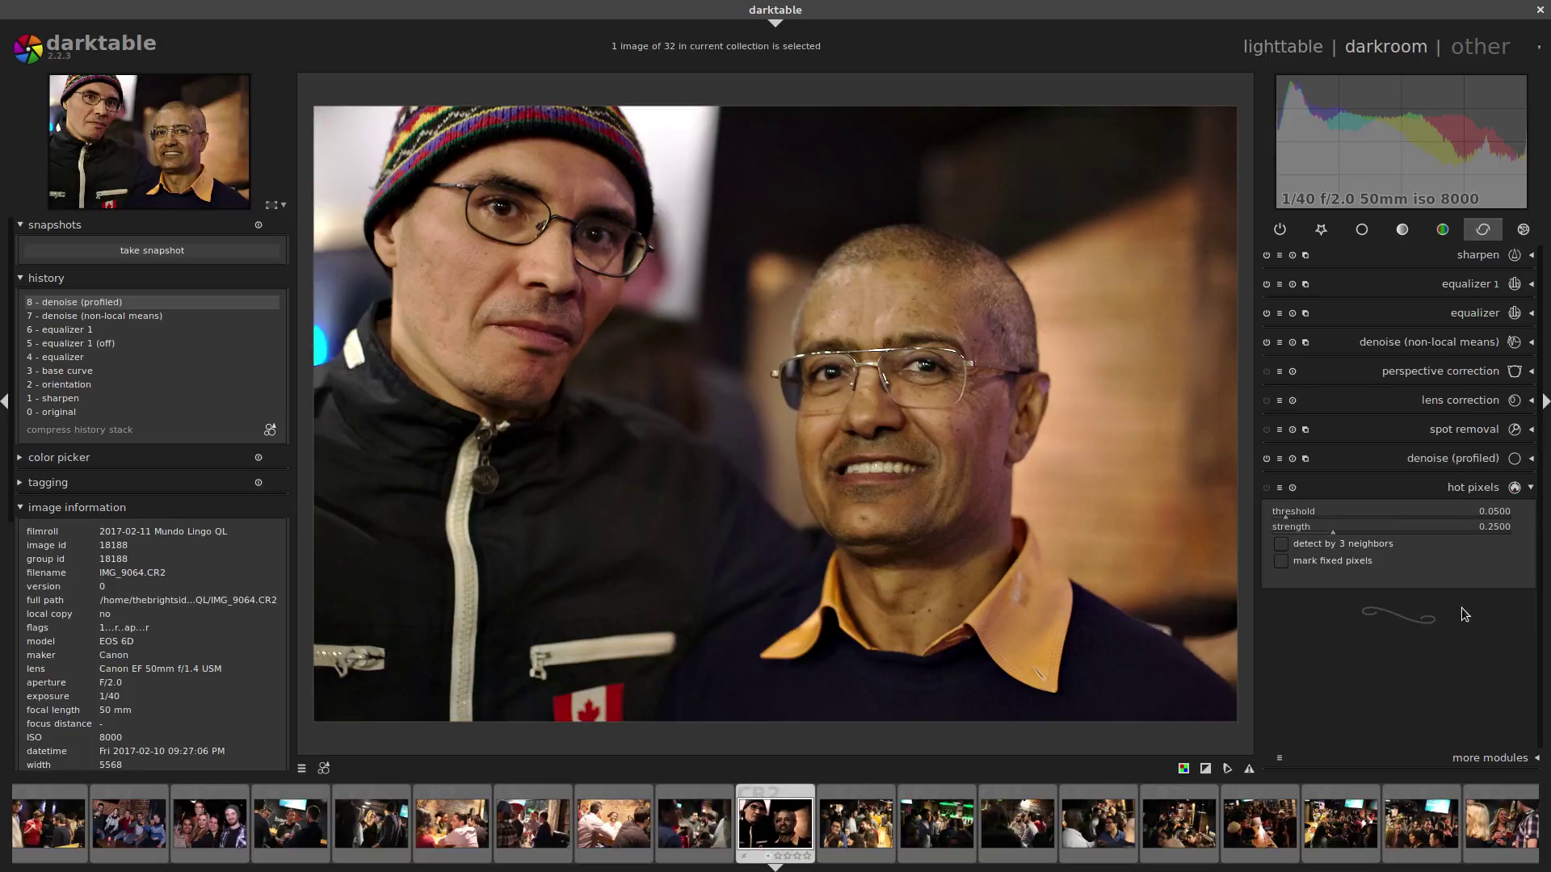
{"action": "left_click", "coordinate": [1266, 490]}
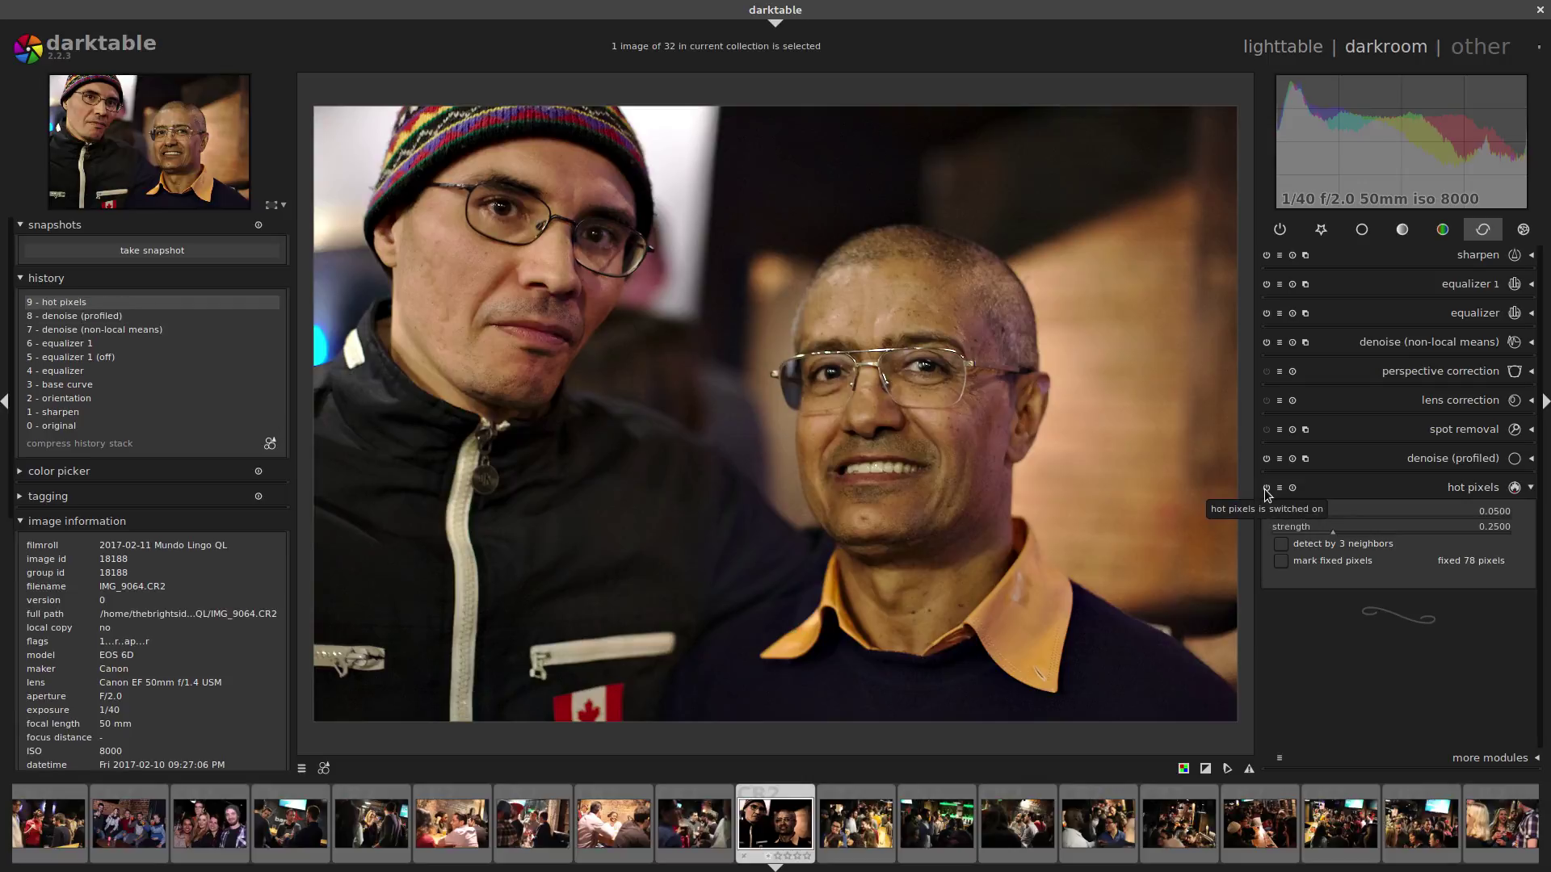
{"action": "left_click", "coordinate": [1281, 545]}
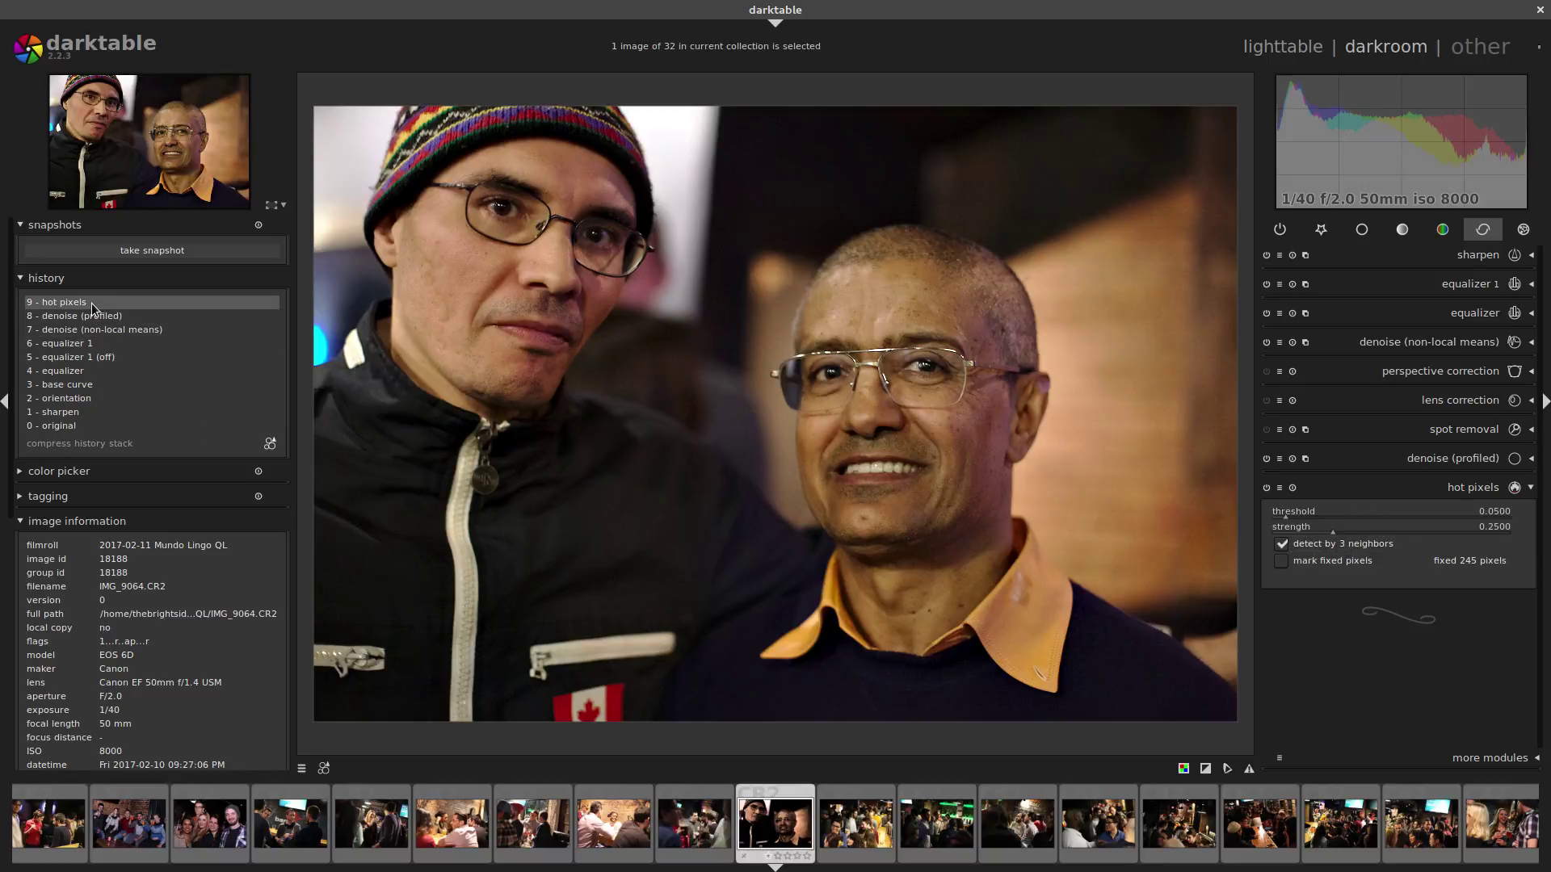
Review the edit's progression by stepping through the history entries from base curve up to hot pixels
{"action": "left_click", "coordinate": [89, 344]}
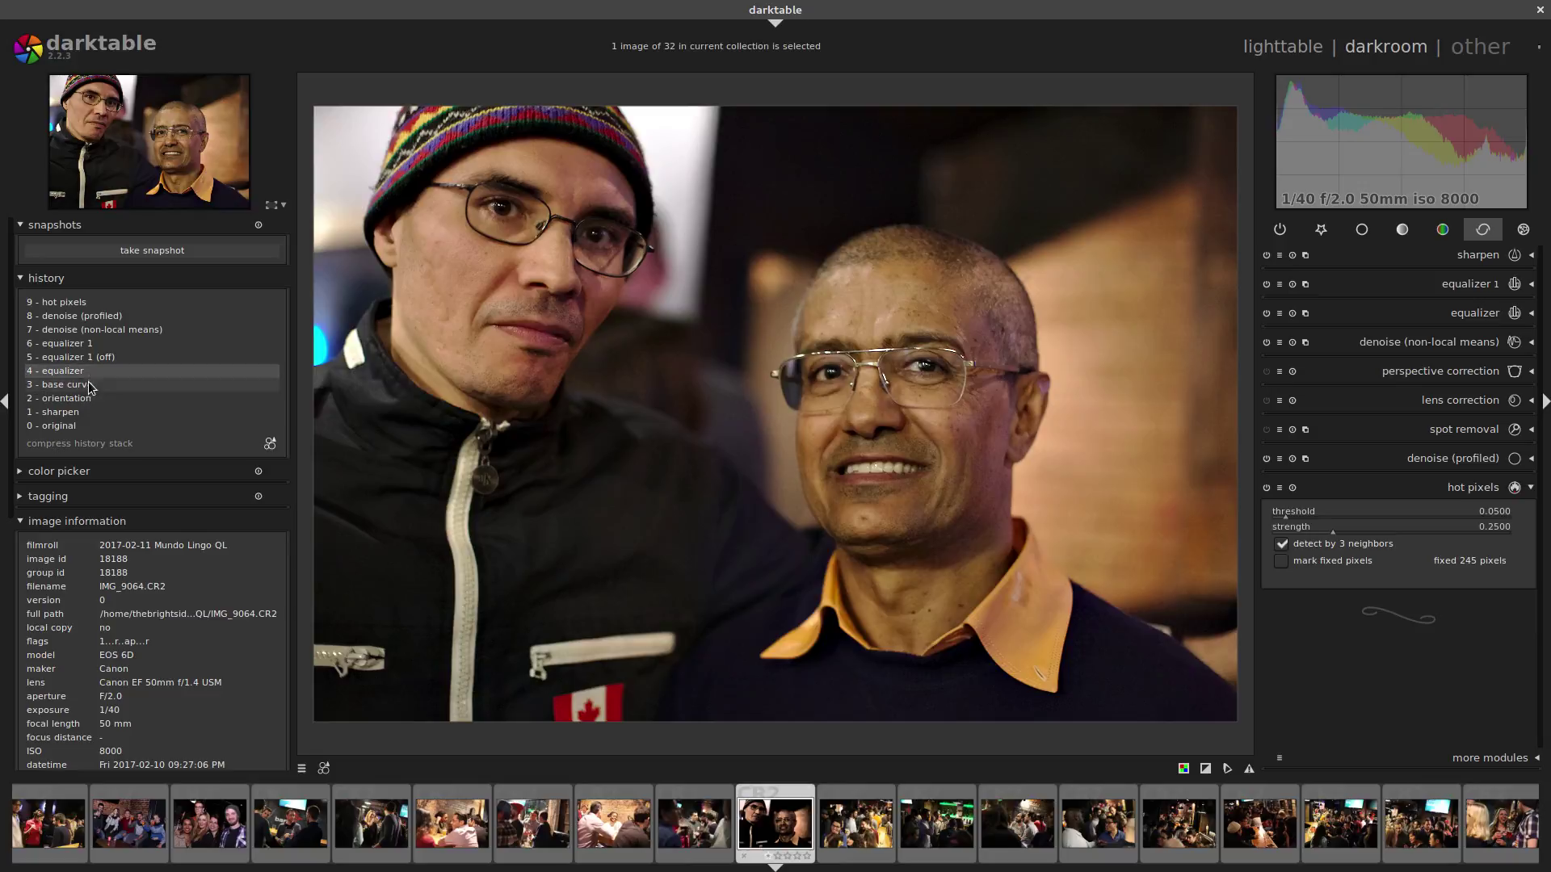
{"action": "left_click", "coordinate": [88, 386]}
{"action": "left_click", "coordinate": [89, 374]}
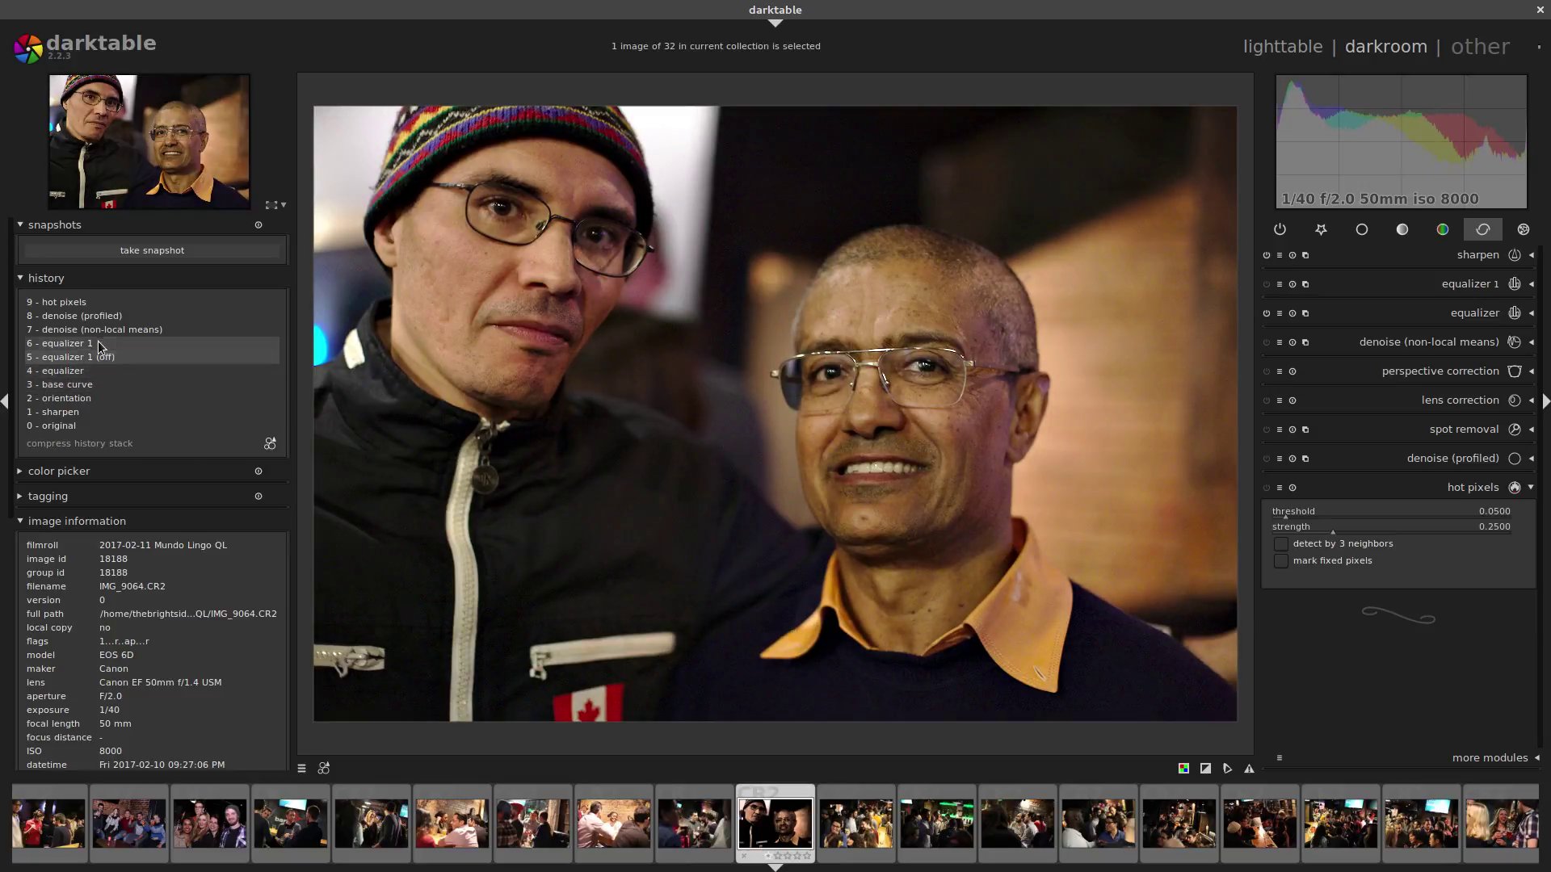
{"action": "left_click", "coordinate": [98, 345]}
{"action": "left_click", "coordinate": [100, 330]}
{"action": "left_click", "coordinate": [103, 317]}
{"action": "left_click", "coordinate": [105, 303]}
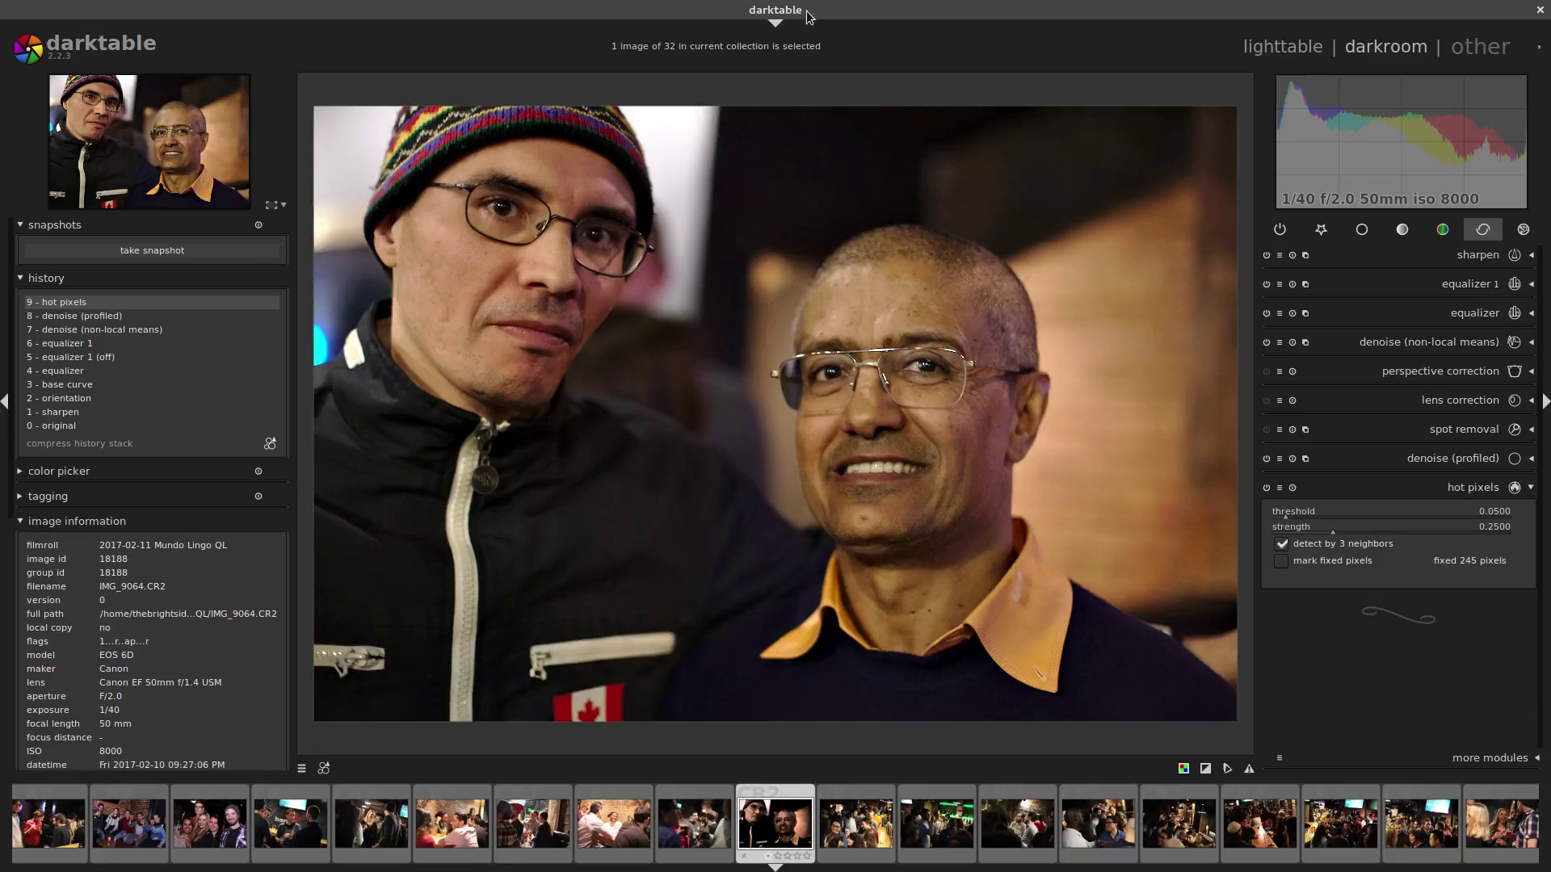
Open the next photo of the filmstrip in the darkroom
{"action": "key", "text": "space"}
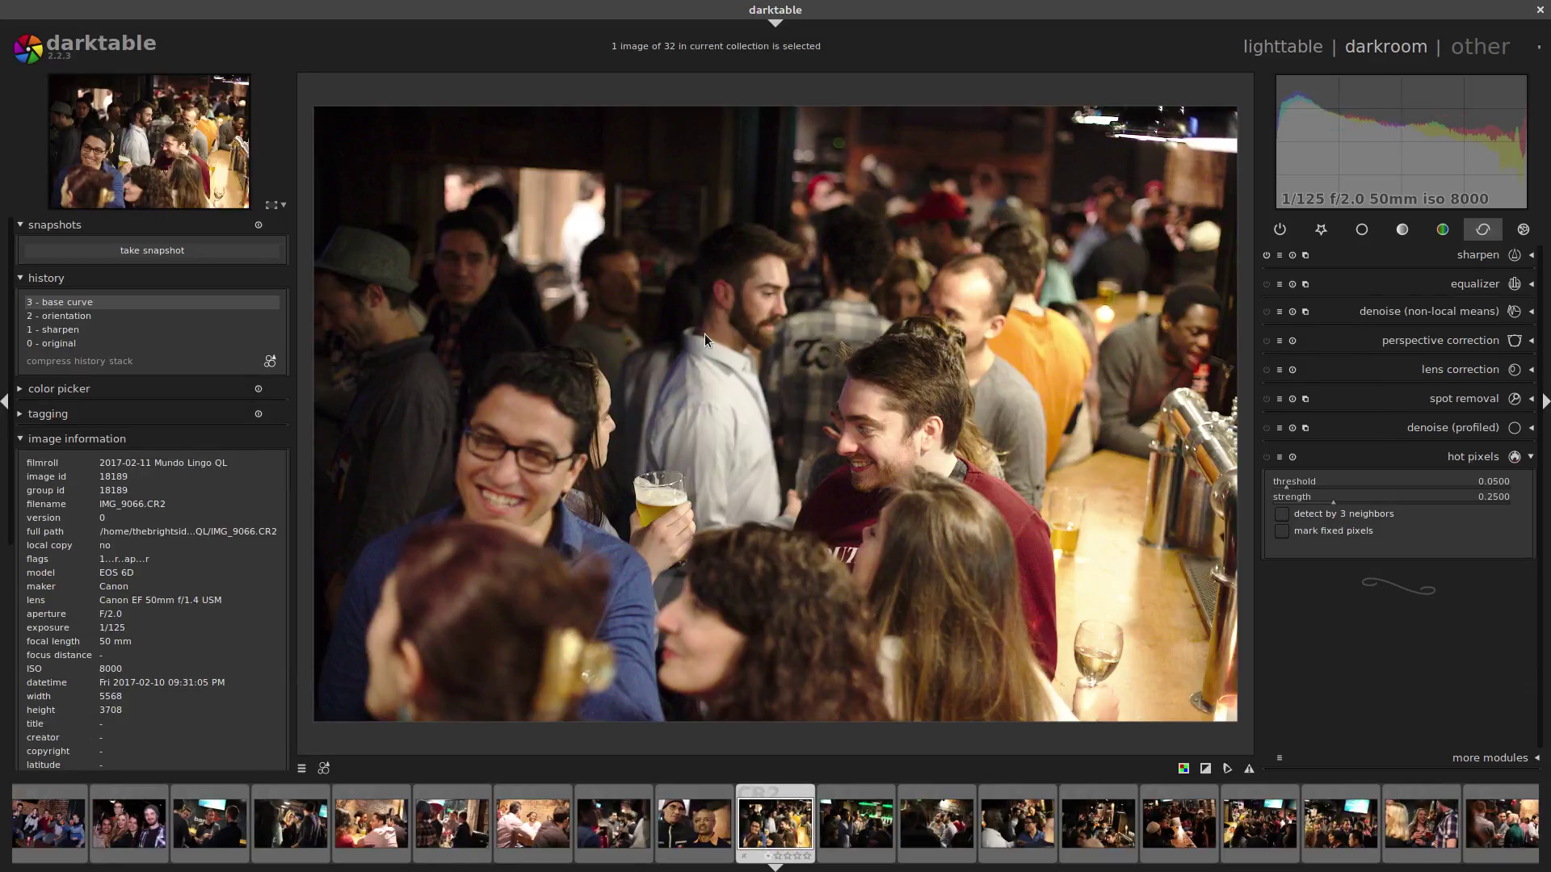
Browse through the following unedited photos, then reopen the edited IMG_9064.CR2 in the darkroom
{"action": "key", "text": "space"}
{"action": "key", "text": "space"}
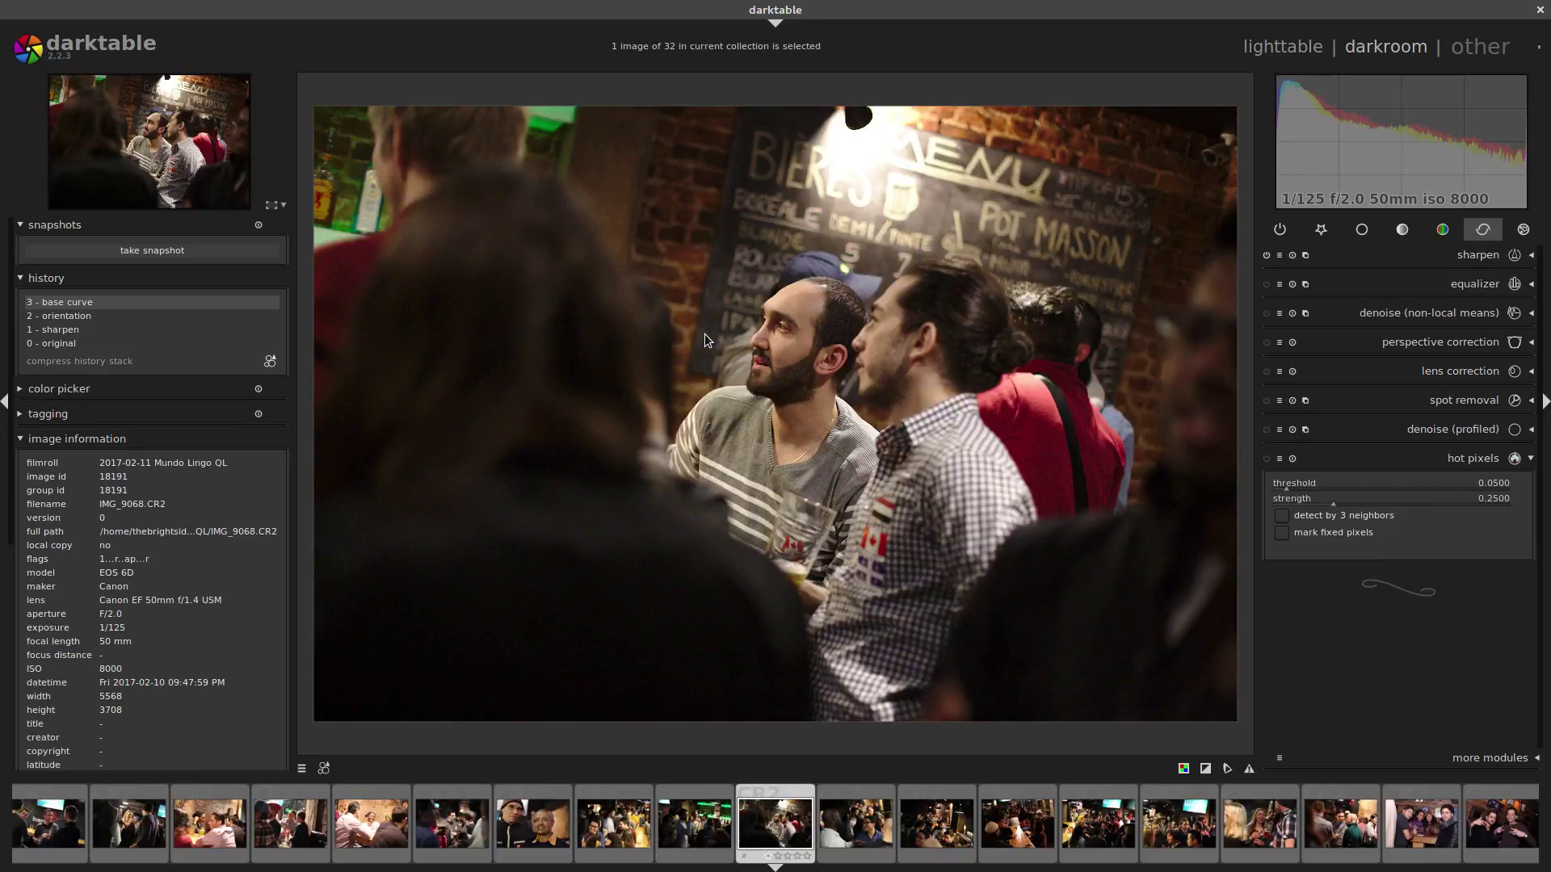
{"action": "key", "text": "space"}
{"action": "key", "text": "space"}
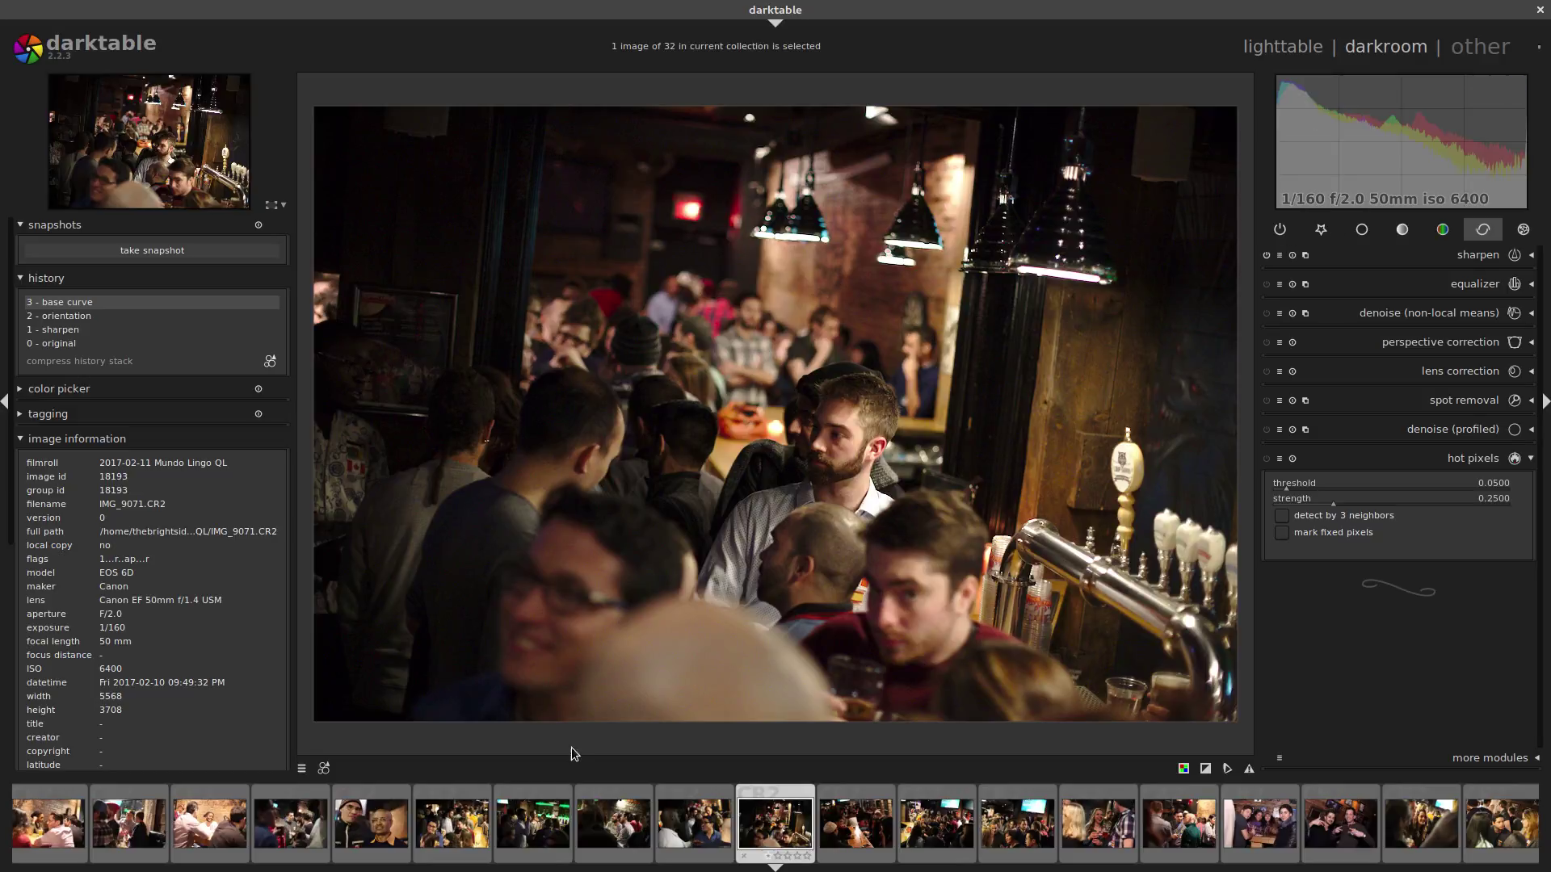
{"action": "left_click", "coordinate": [368, 848]}
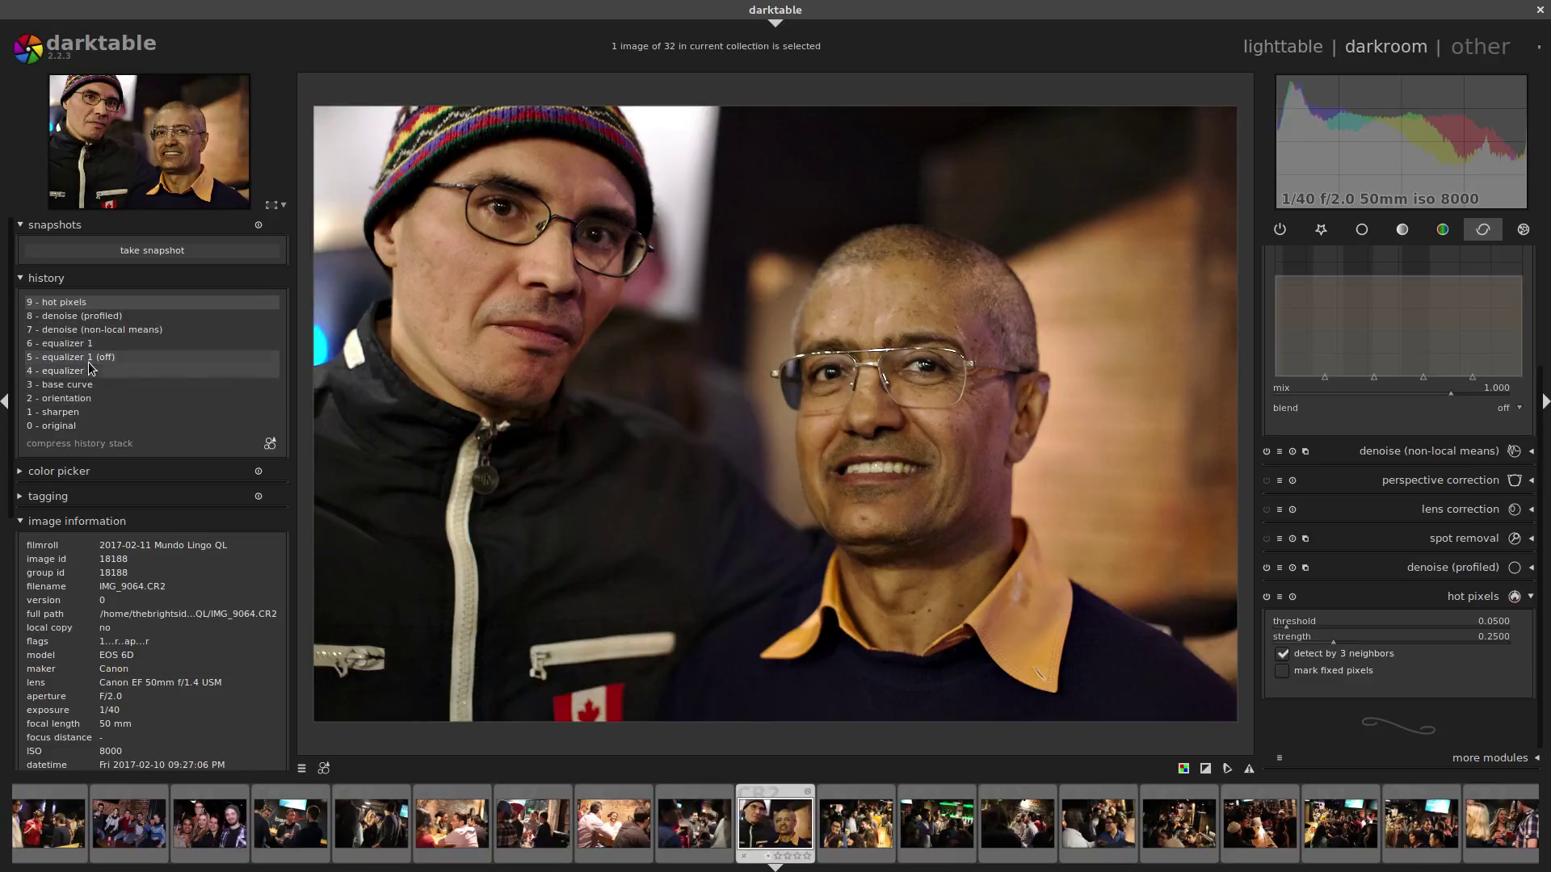
Draft a style named "EQ + Denoise + Hot Pixels" including hot pixels, both denoise modules and both equalizer instances, then cancel it
{"action": "left_click", "coordinate": [270, 445]}
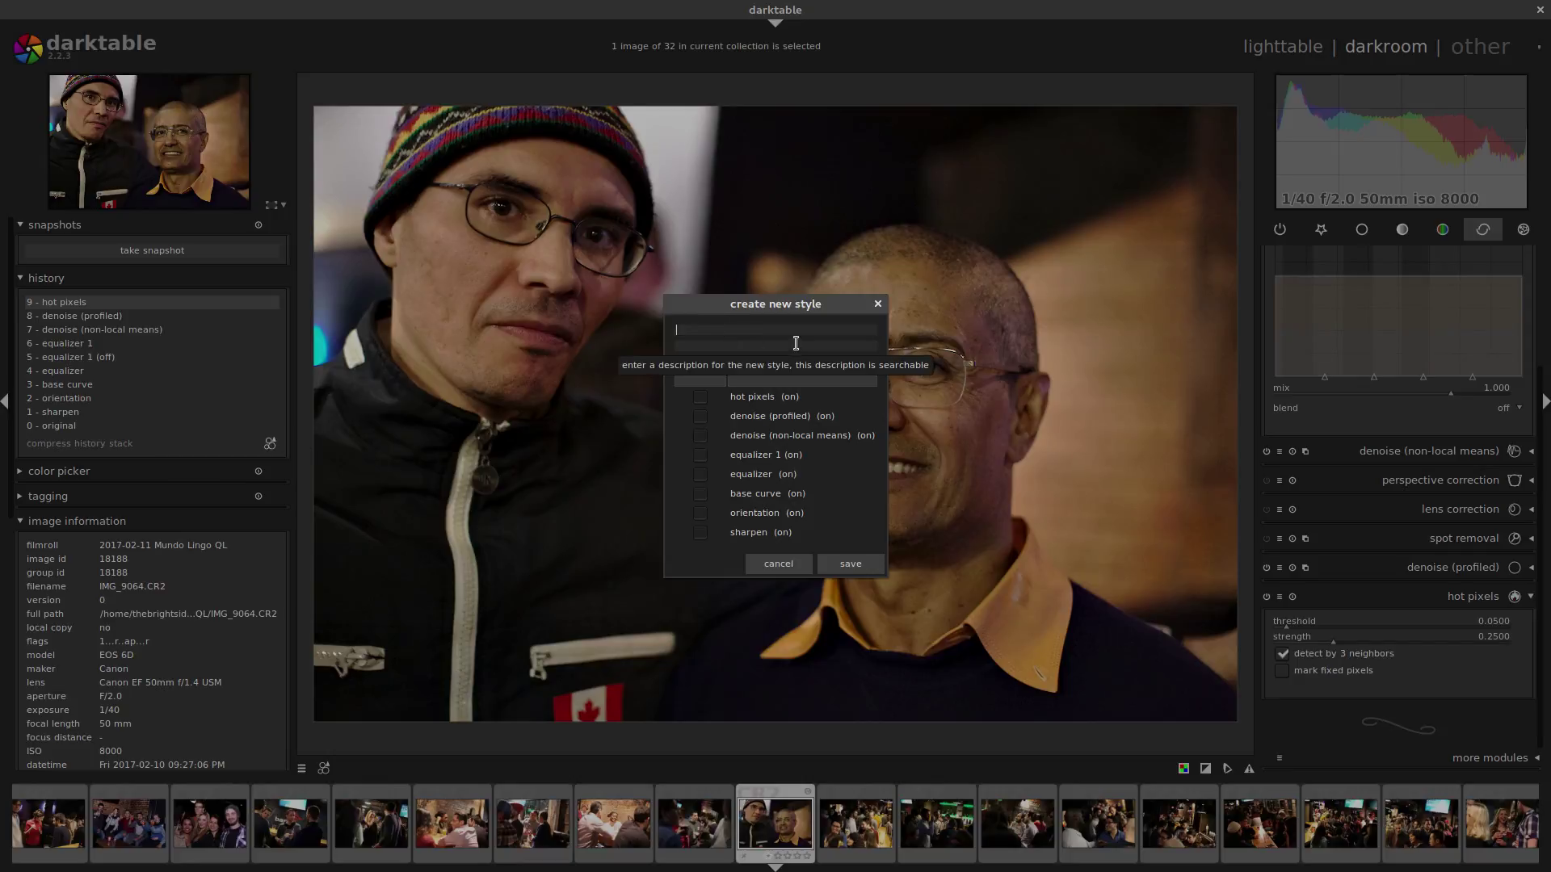
{"action": "type", "text": "EQ + "}
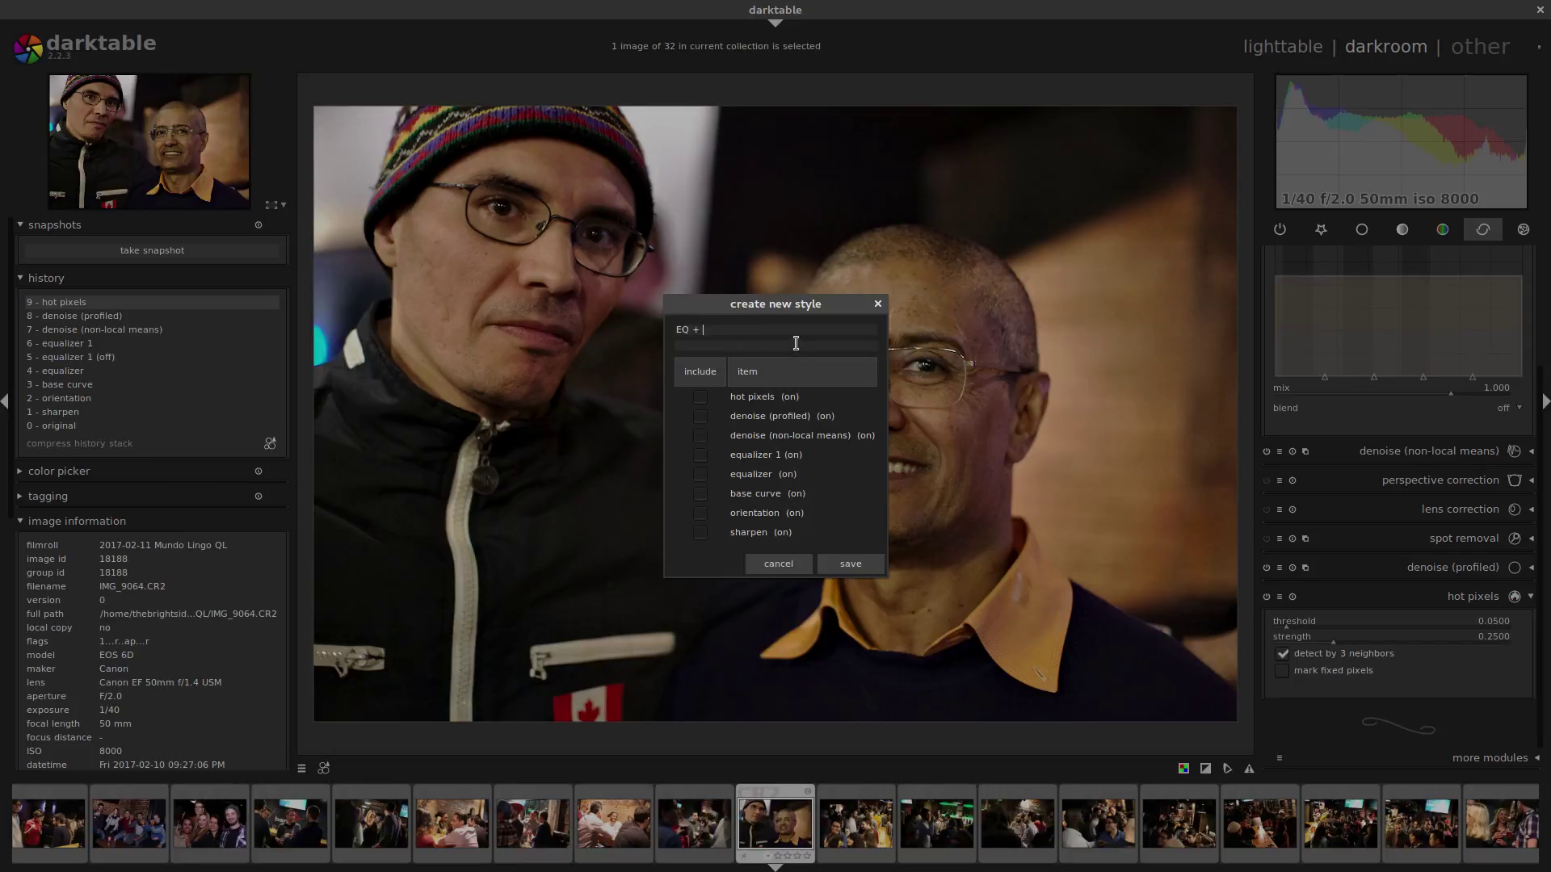
{"action": "type", "text": "Denoise + Hot Pixels"}
{"action": "left_click", "coordinate": [701, 398]}
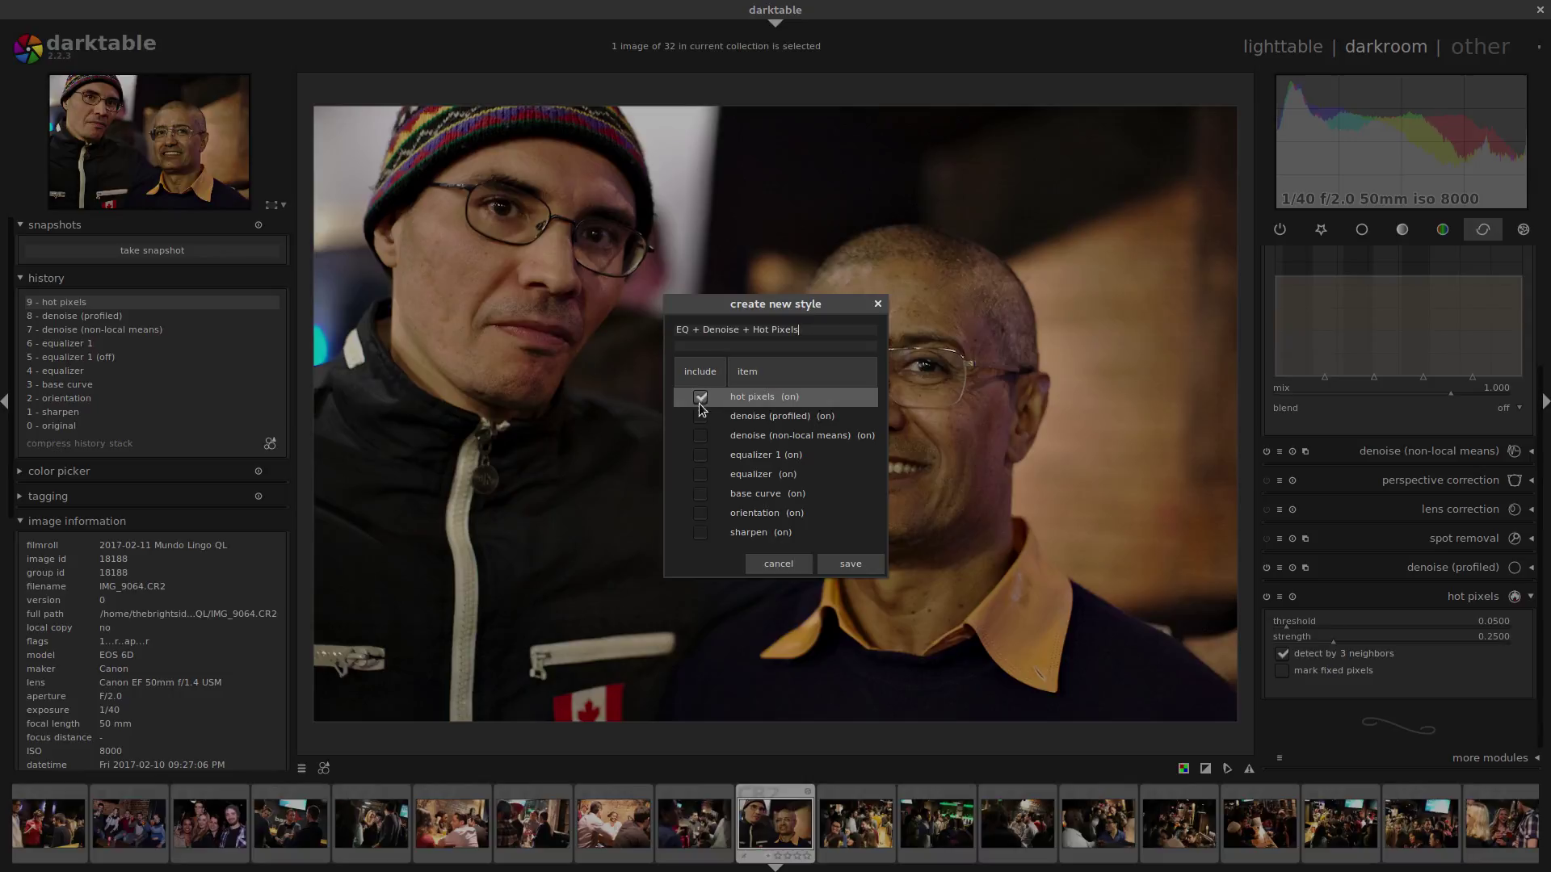
{"action": "left_click", "coordinate": [701, 417]}
{"action": "left_click", "coordinate": [700, 437]}
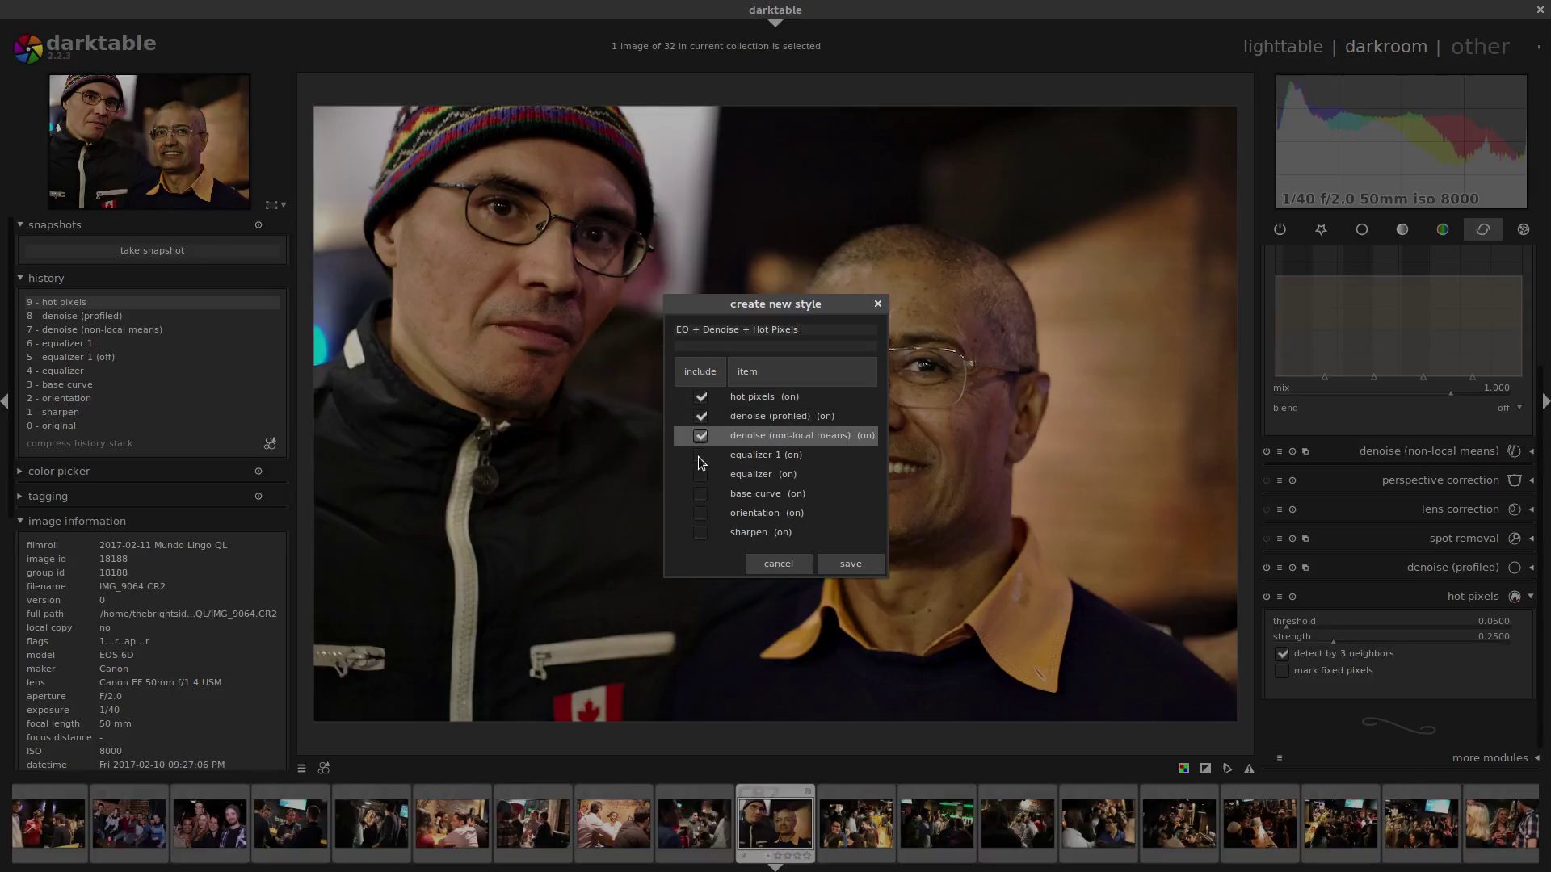
{"action": "left_click", "coordinate": [701, 455]}
{"action": "left_click", "coordinate": [700, 476]}
{"action": "left_click", "coordinate": [700, 493]}
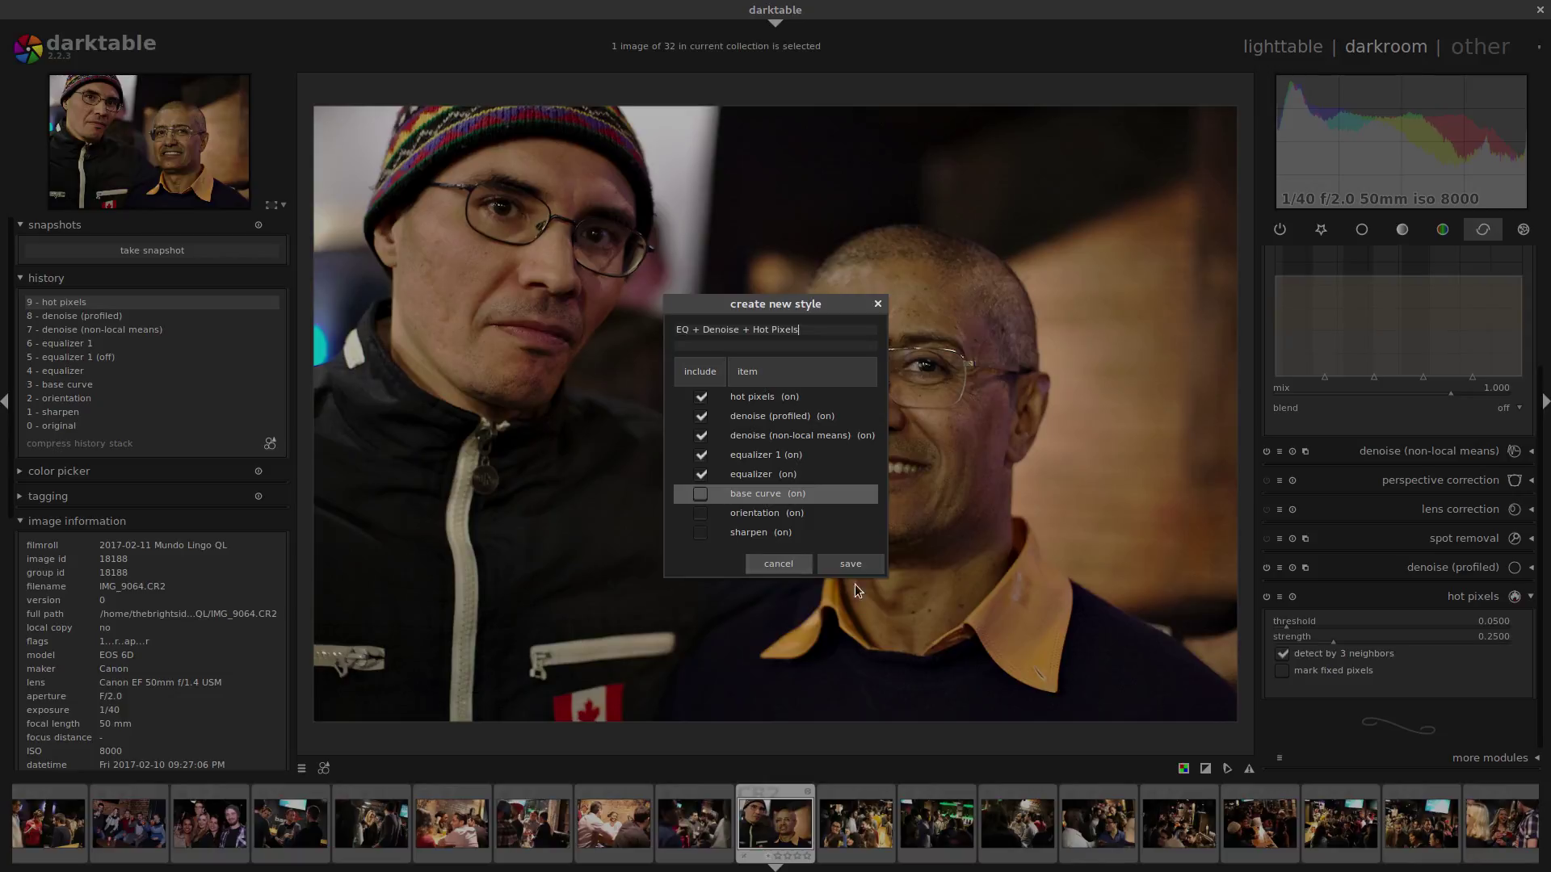
{"action": "left_click", "coordinate": [772, 565]}
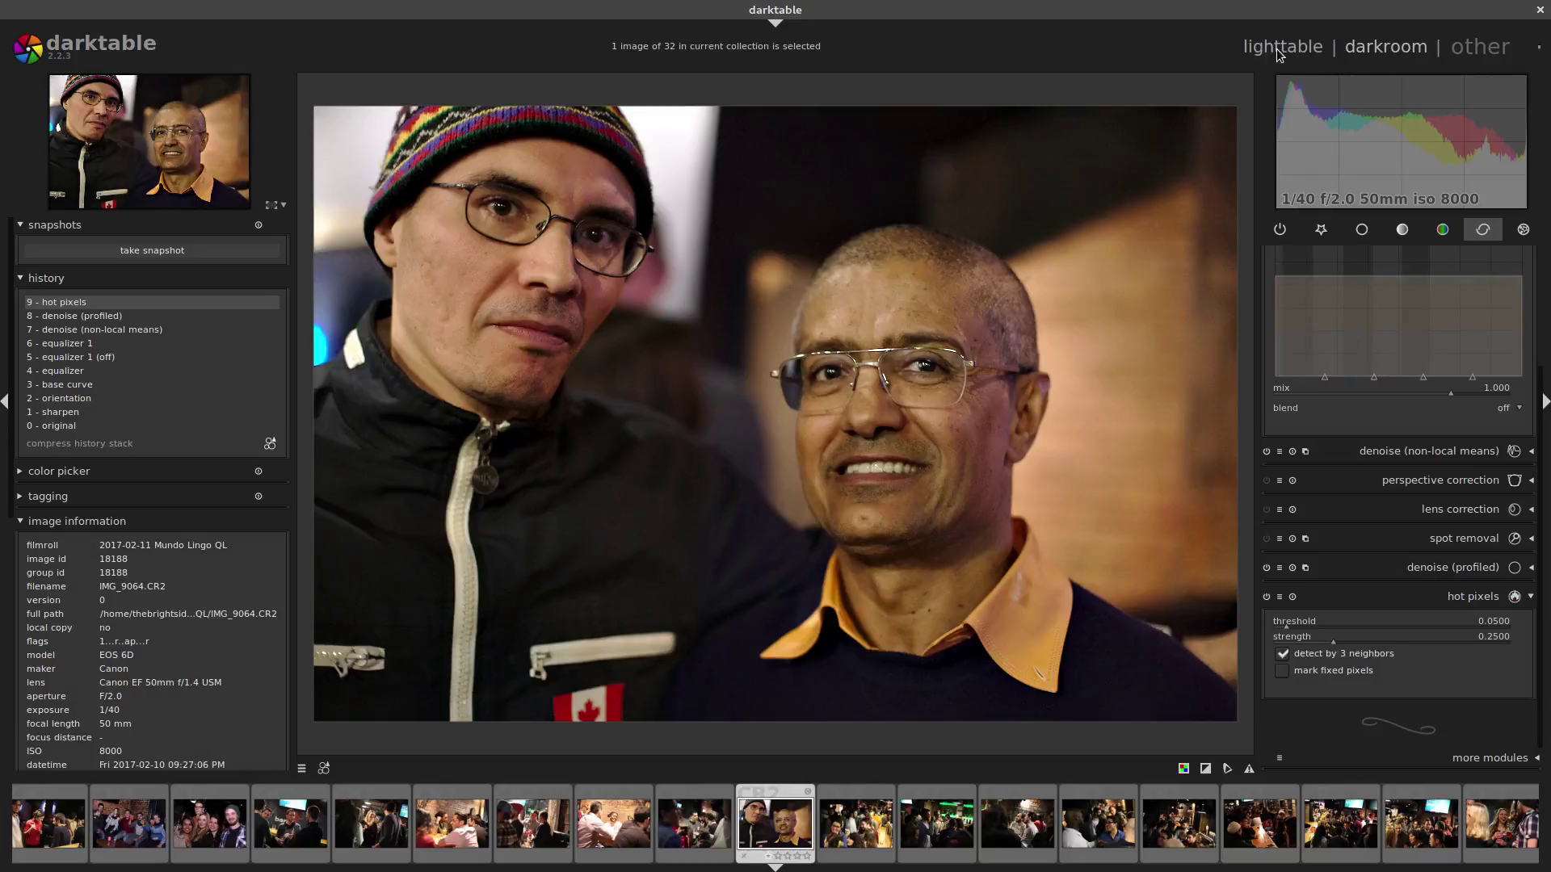
Apply the EQ+Denoise+HotP style to the next photo, IMG_9066.CR2, and inspect the result up close
{"action": "left_click", "coordinate": [852, 832]}
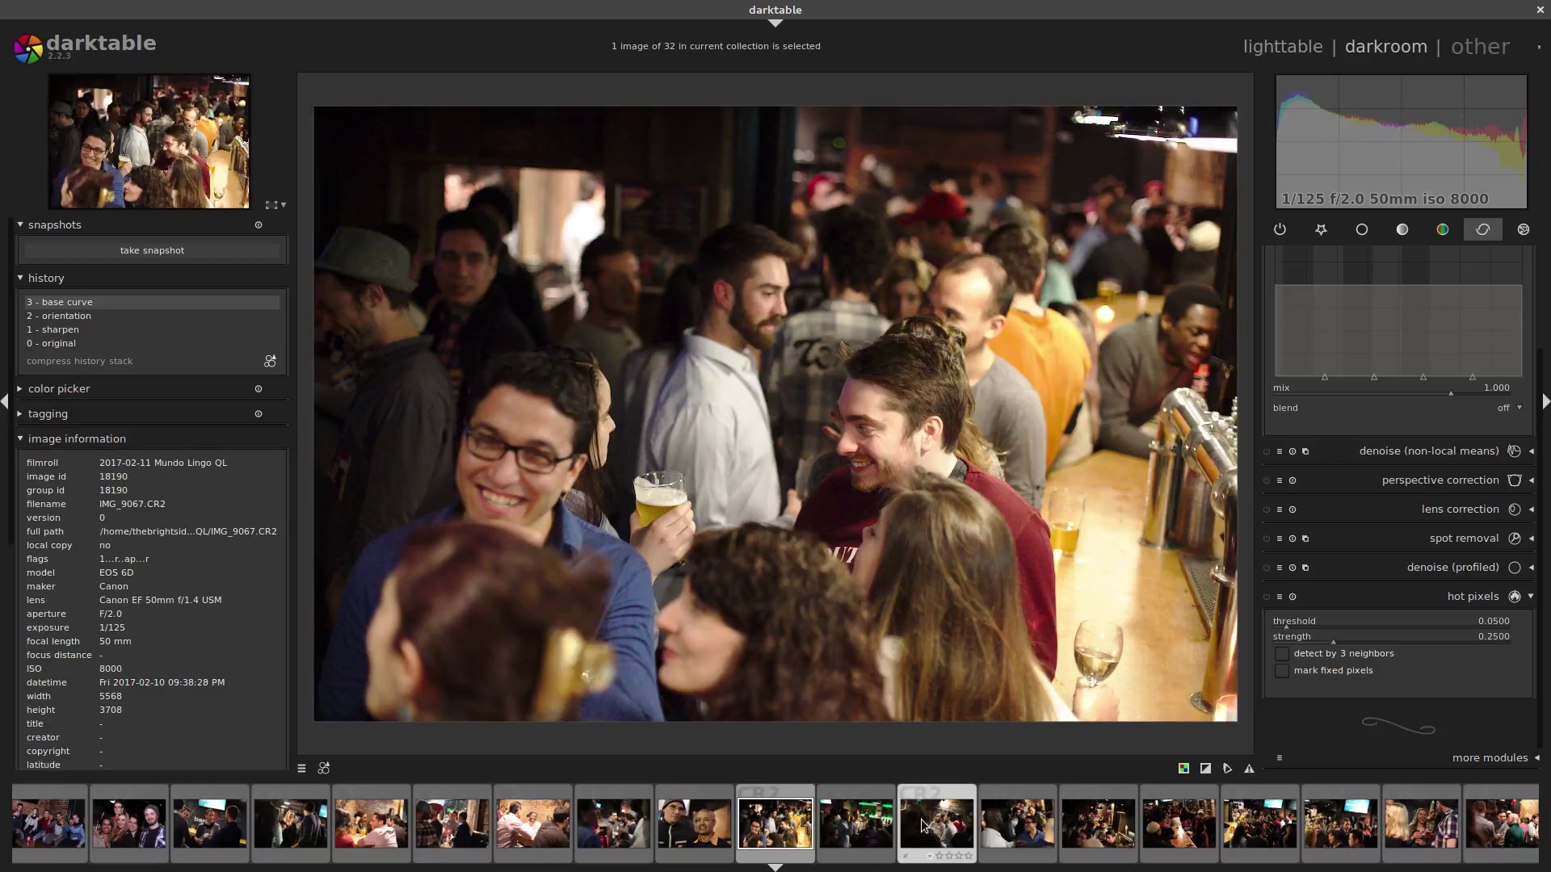
{"action": "left_click", "coordinate": [323, 769]}
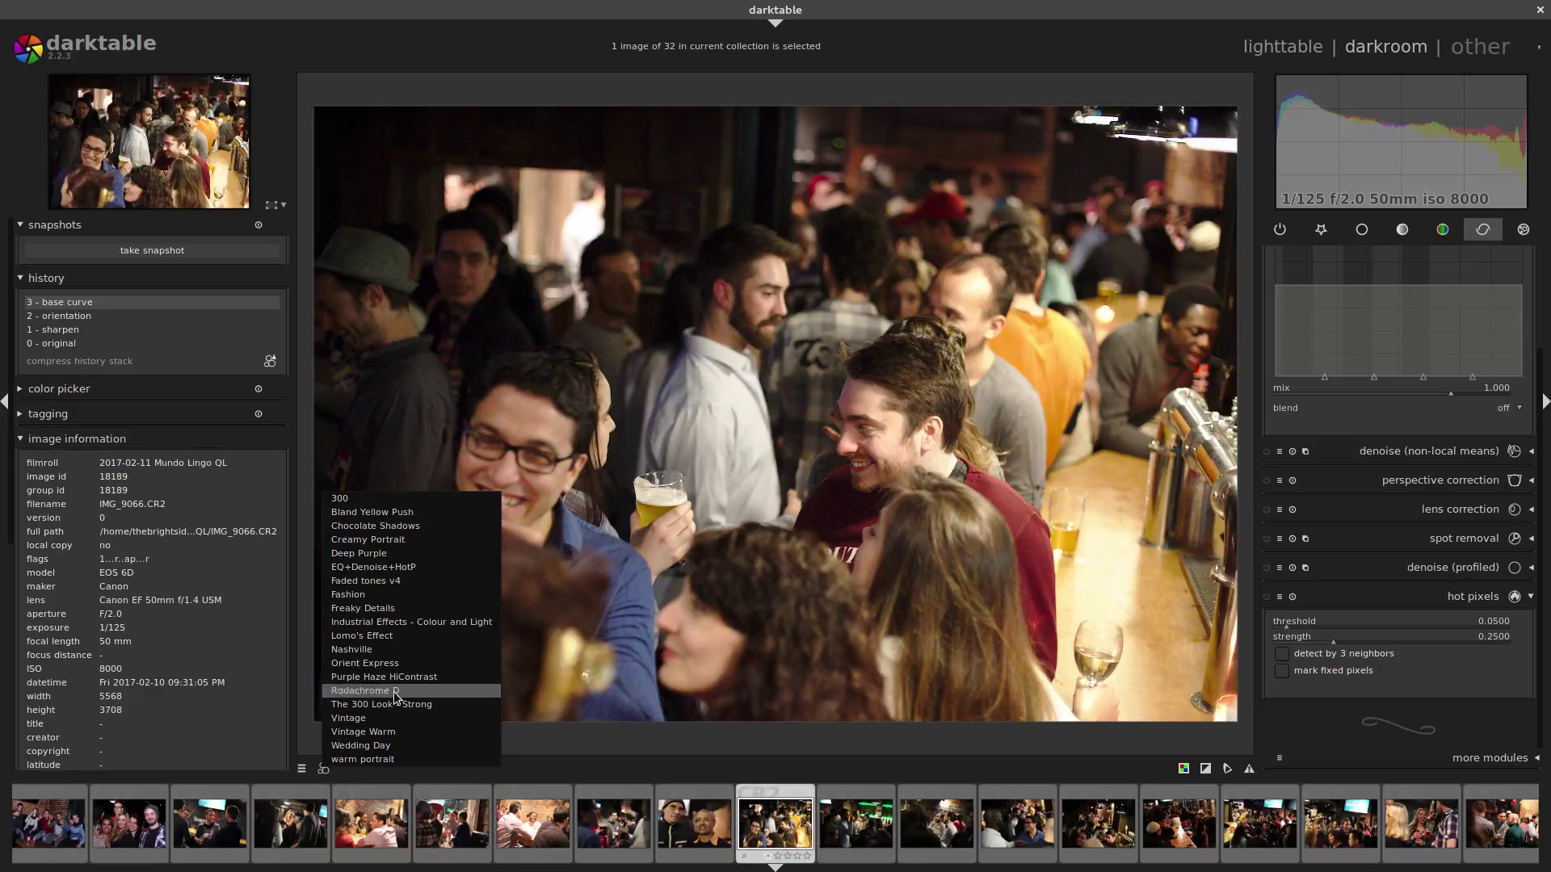
{"action": "mouse_move", "coordinate": [419, 573]}
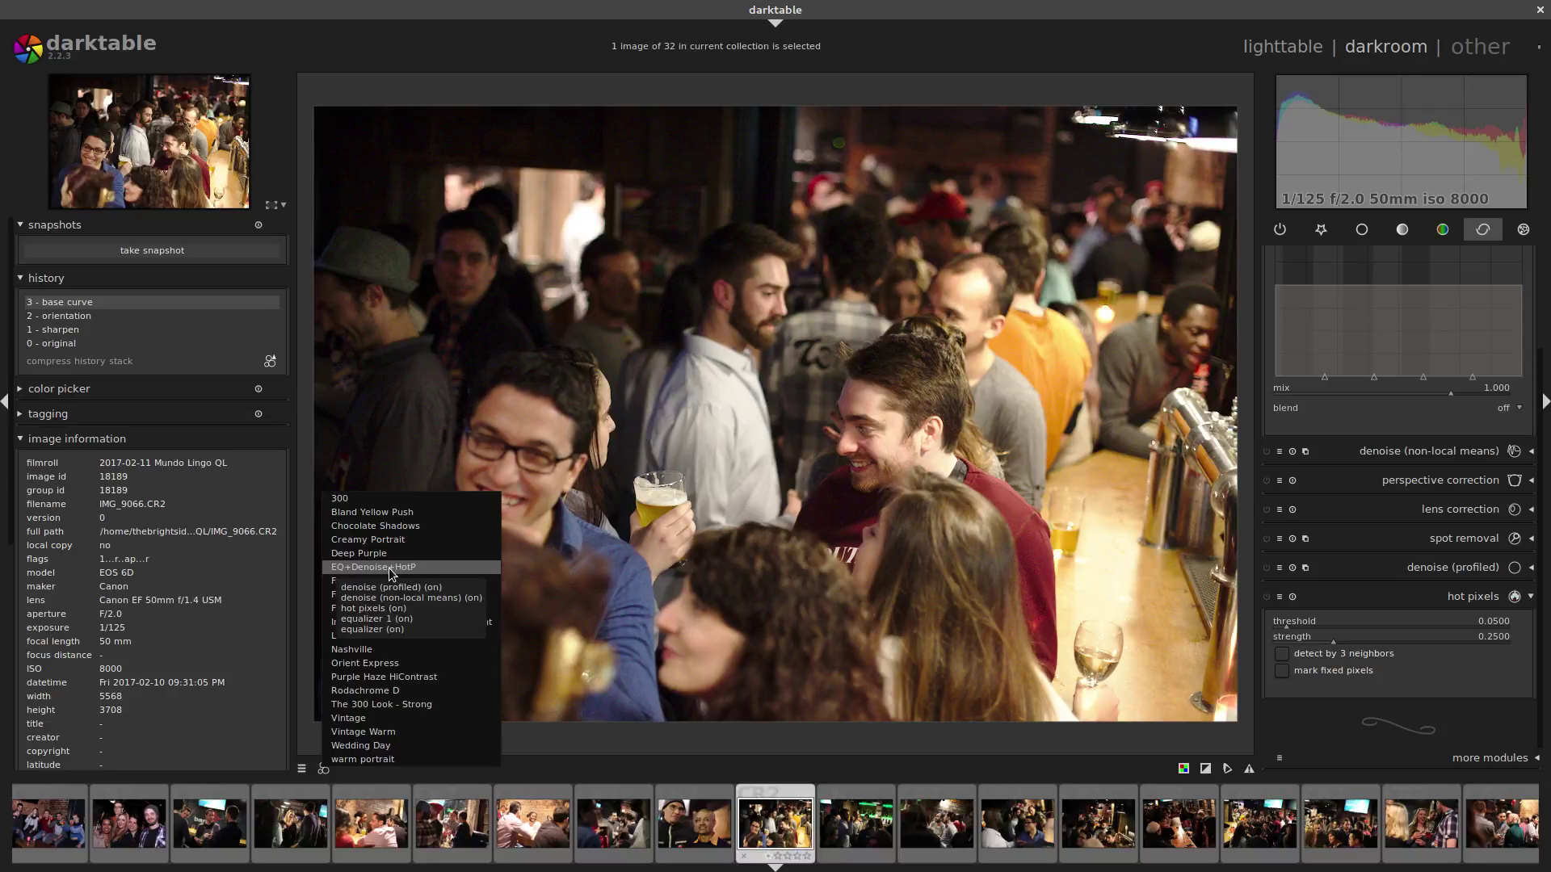
{"action": "left_click", "coordinate": [419, 567]}
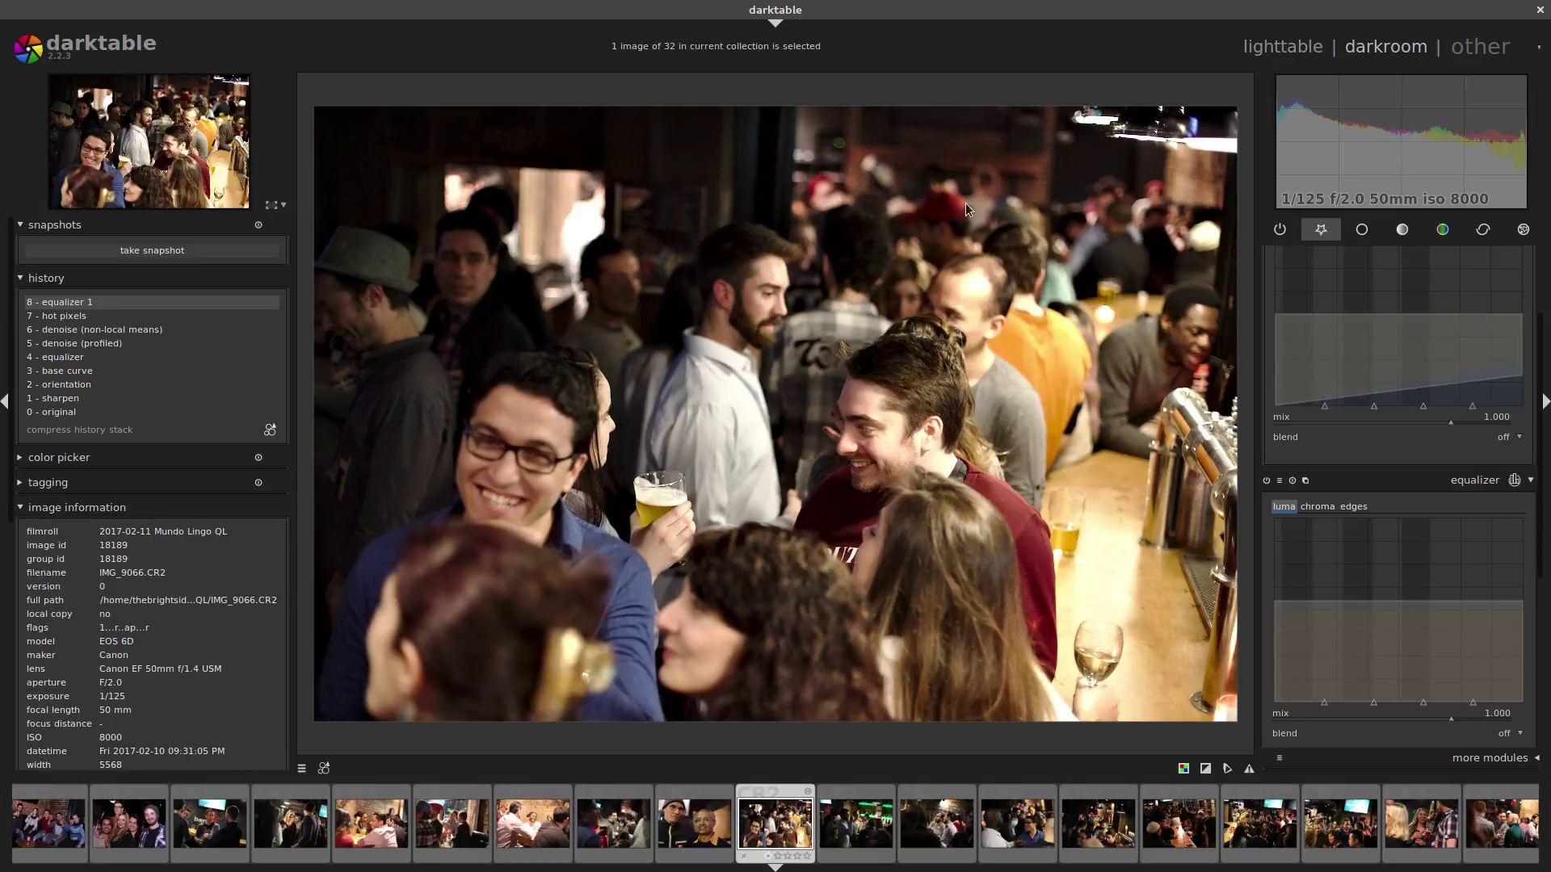
{"action": "scroll", "coordinate": [956, 278], "scroll_direction": "up", "scroll_amount": 3}
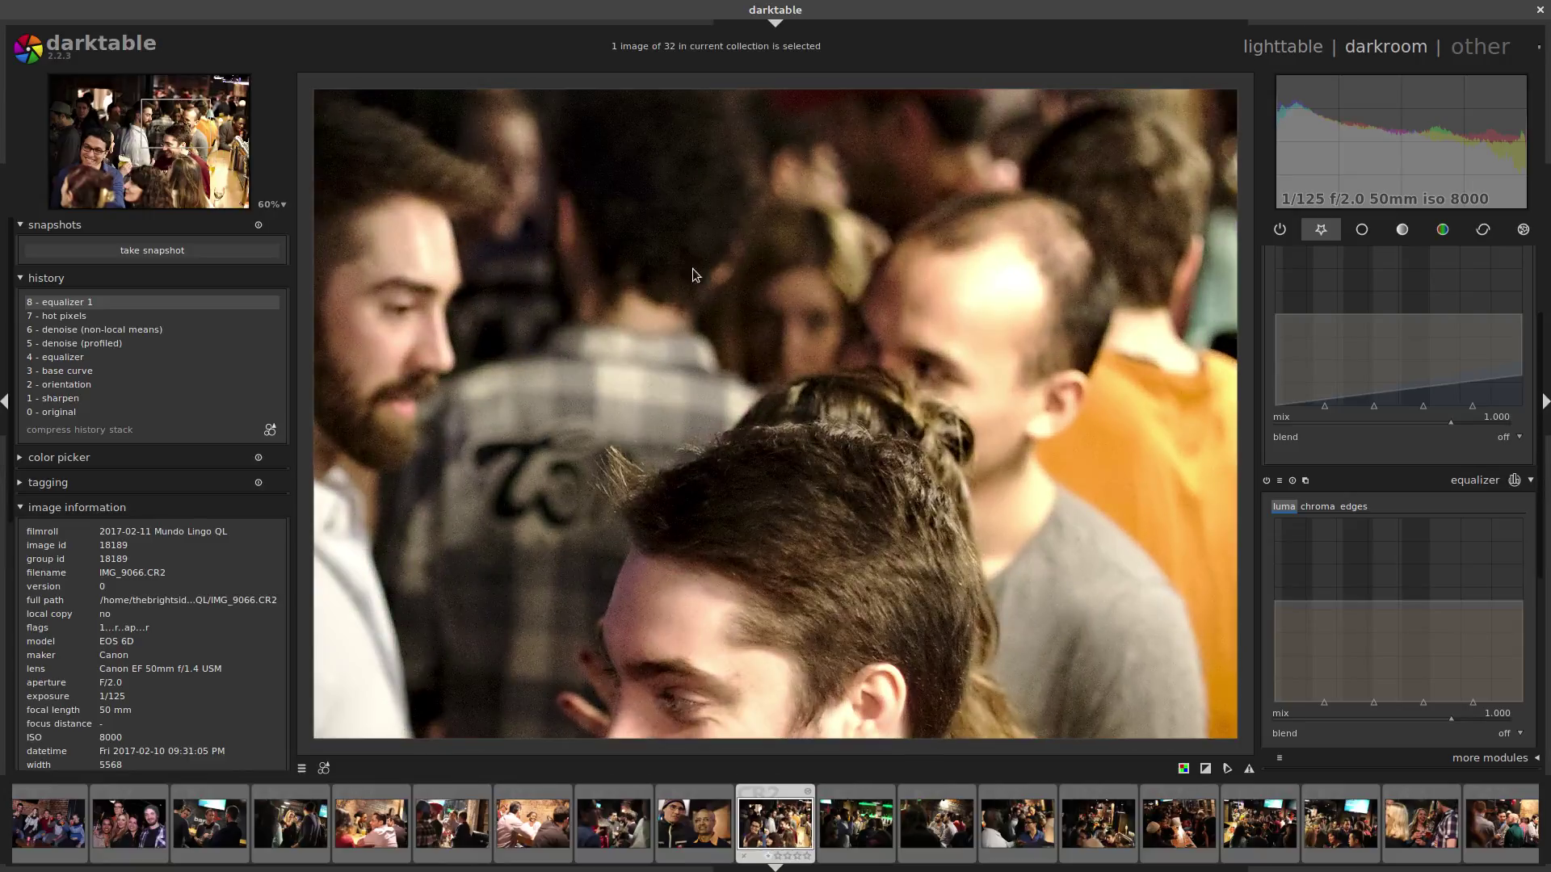
{"action": "scroll", "coordinate": [677, 338], "scroll_direction": "down", "scroll_amount": 3}
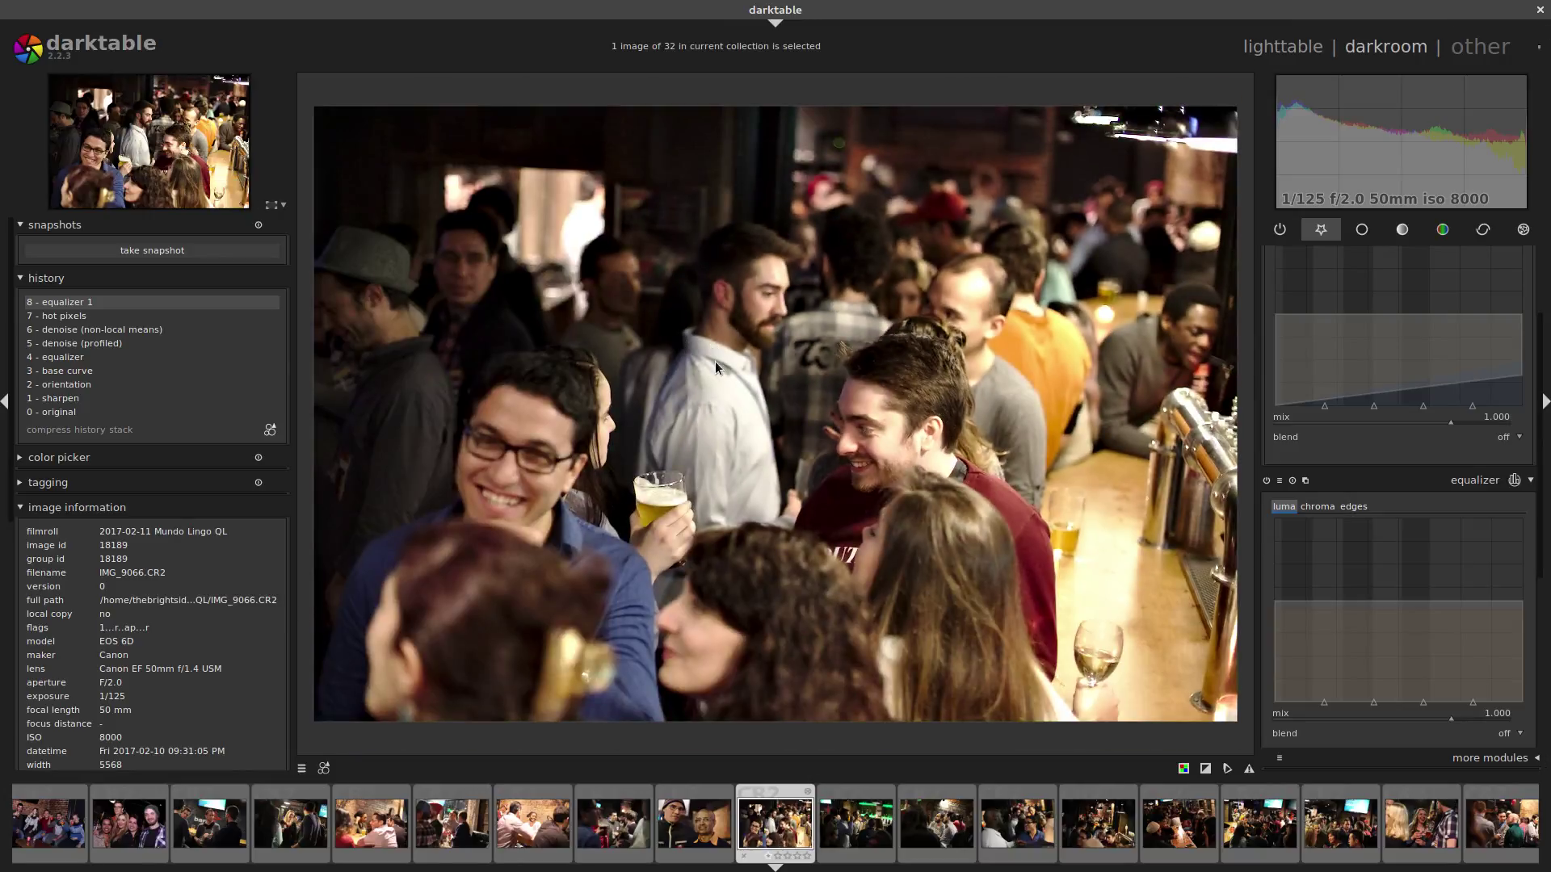
Open IMG_9067.CR2 in the darkroom and look over the styles available for quick application
{"action": "left_click", "coordinate": [852, 830]}
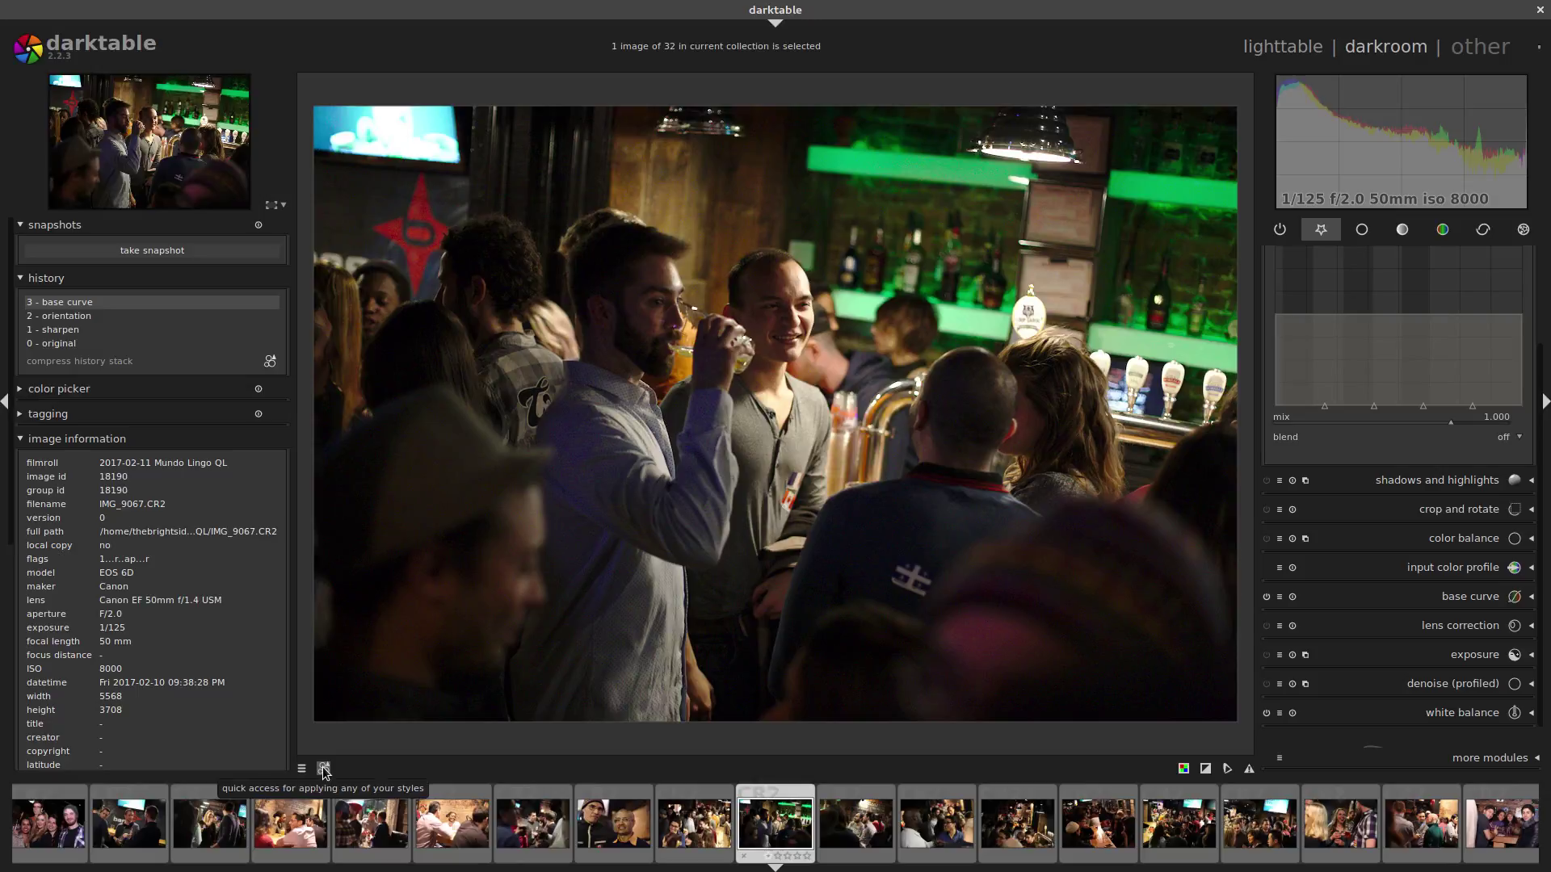
{"action": "left_click", "coordinate": [323, 768]}
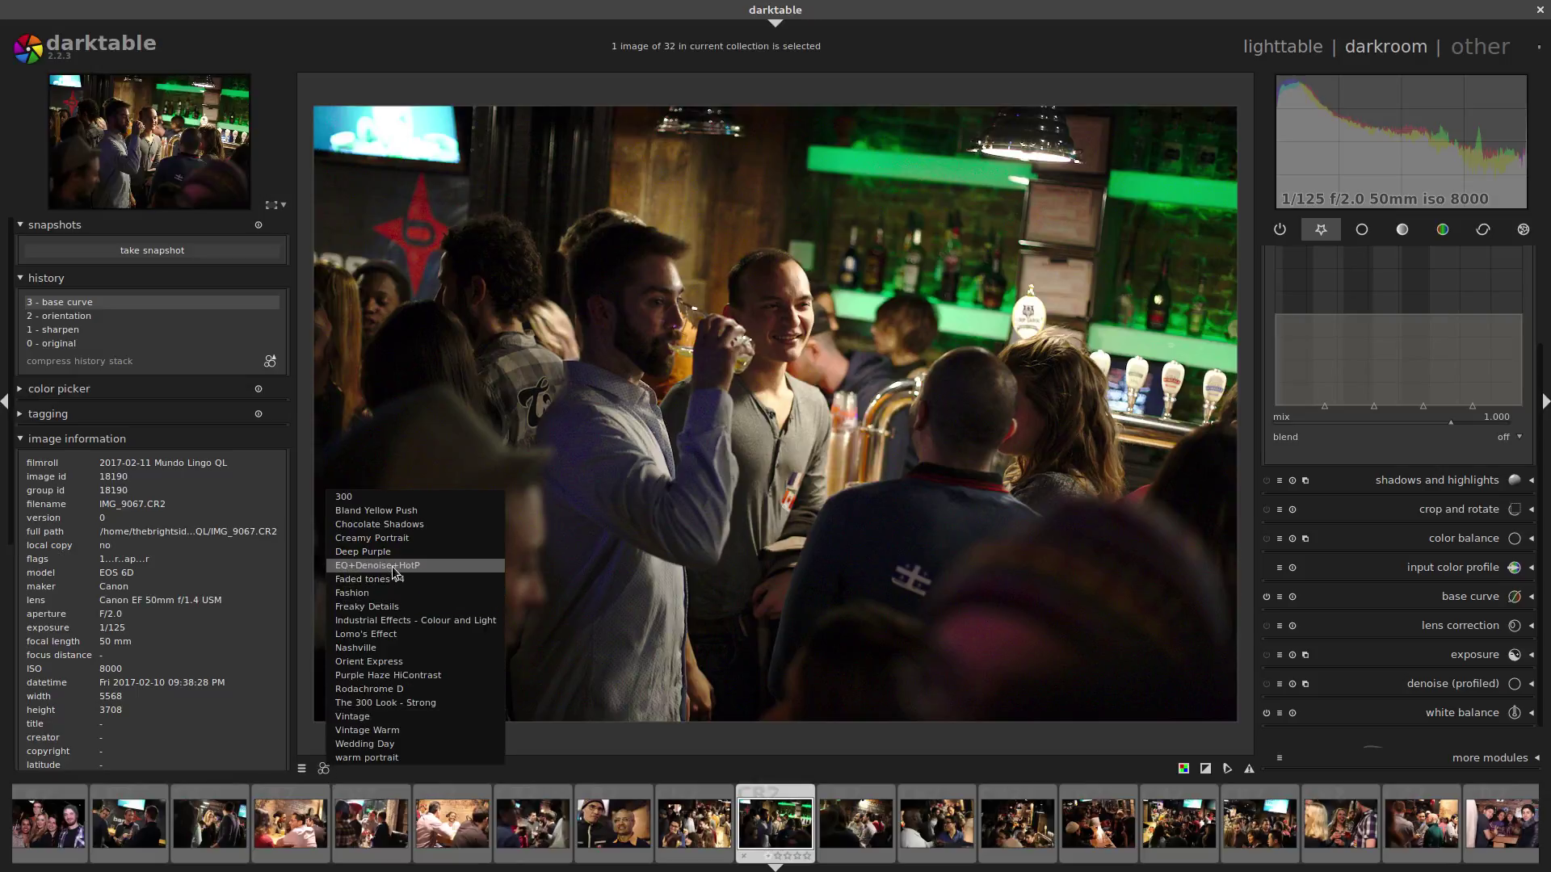
{"action": "left_click", "coordinate": [326, 774]}
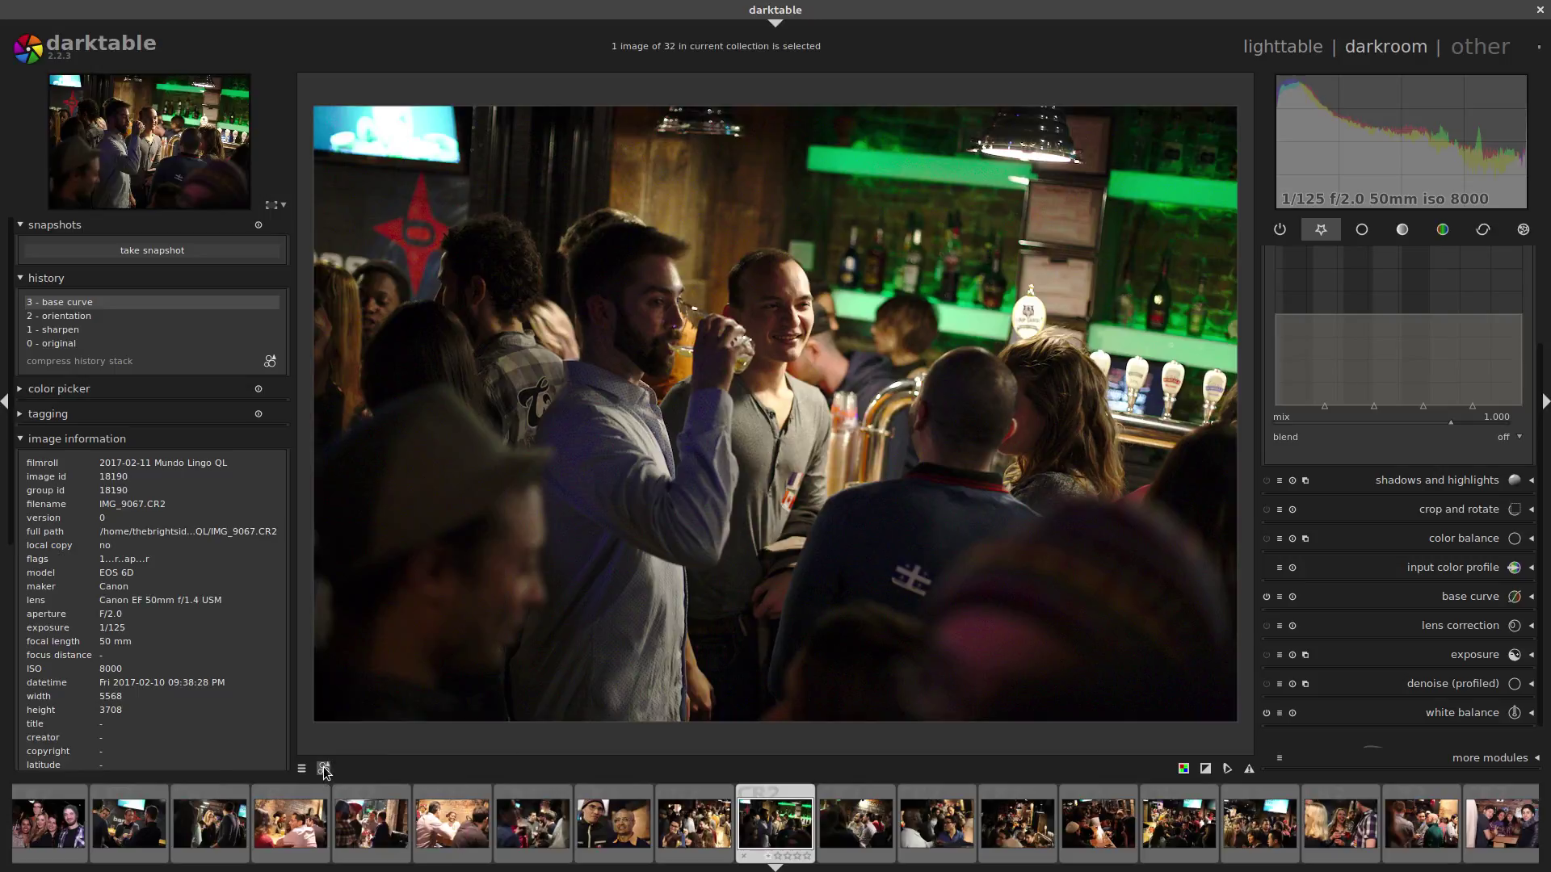
Go to the lighttable and export the EQ+Denoise+HotP style into the Test folder
{"action": "left_click", "coordinate": [1287, 47]}
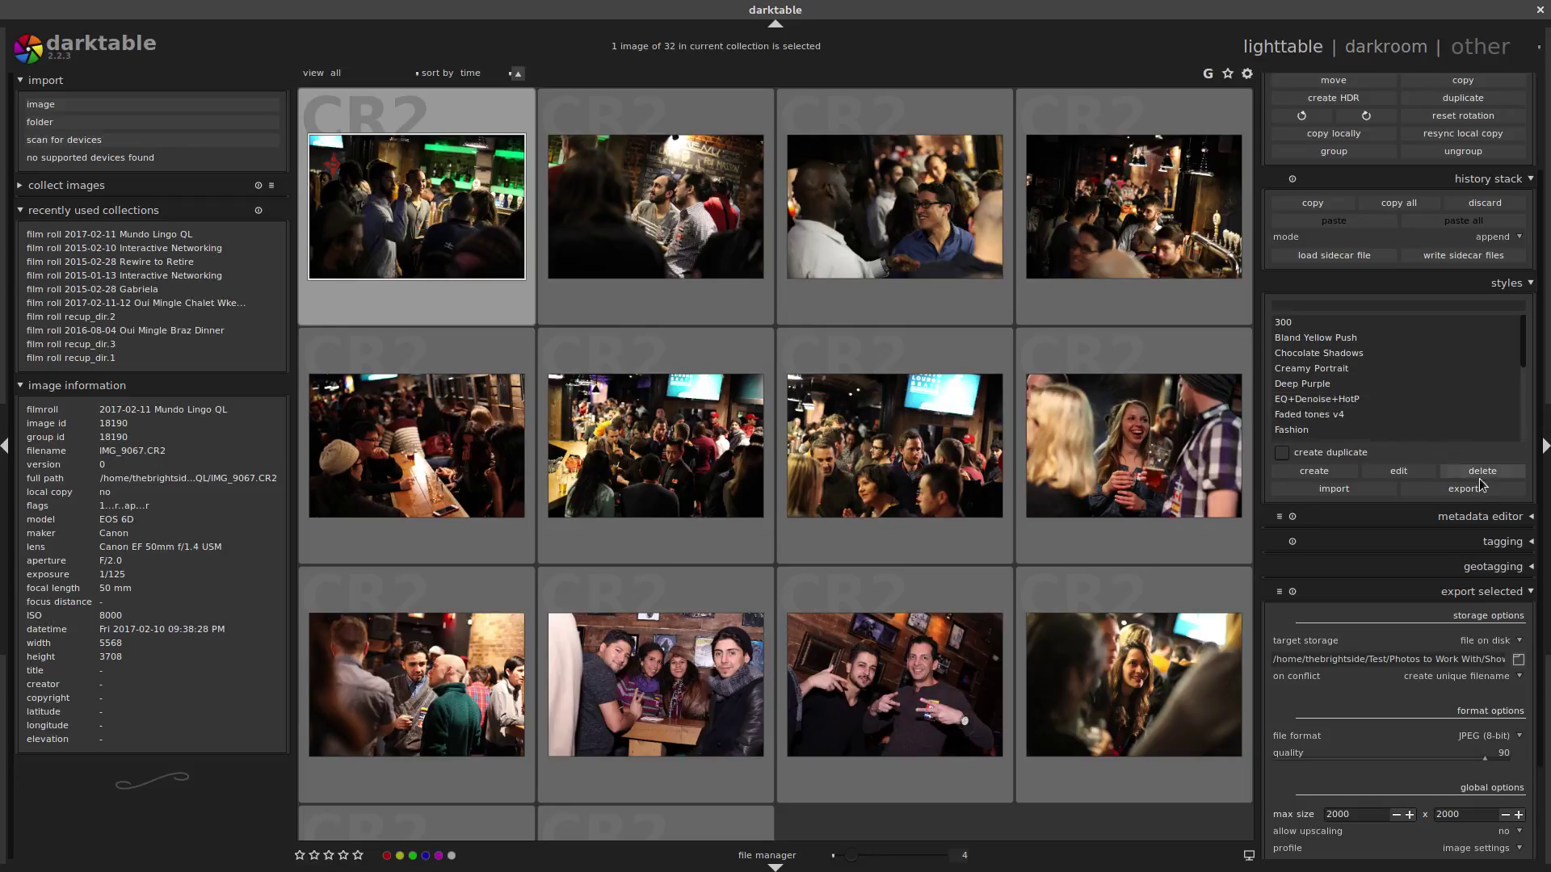
{"action": "left_click", "coordinate": [1454, 487]}
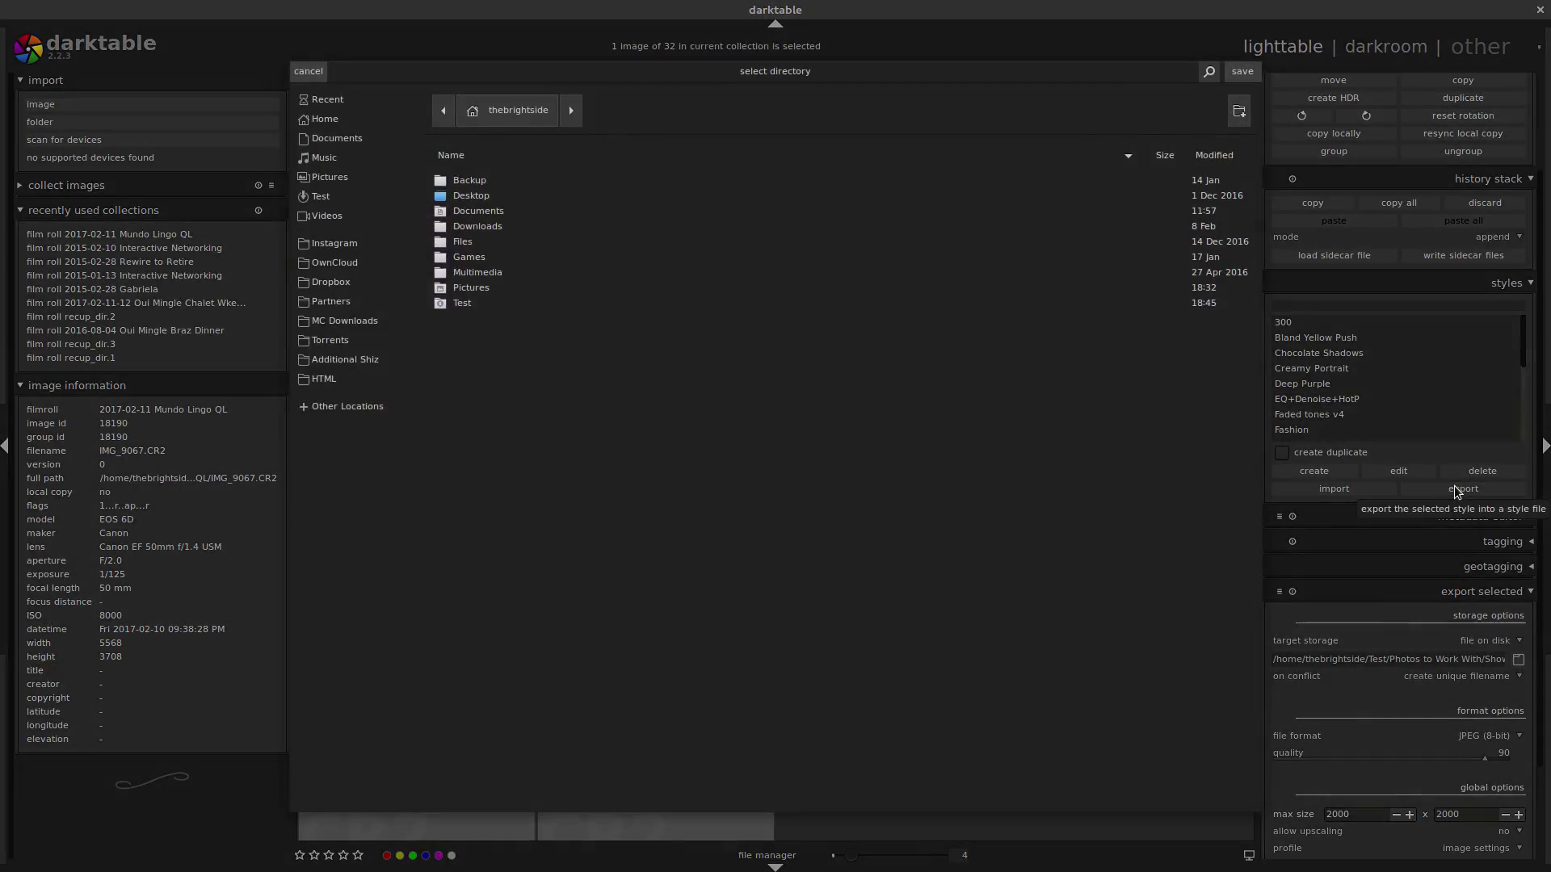
{"action": "double_click", "coordinate": [464, 303]}
{"action": "left_click", "coordinate": [1242, 72]}
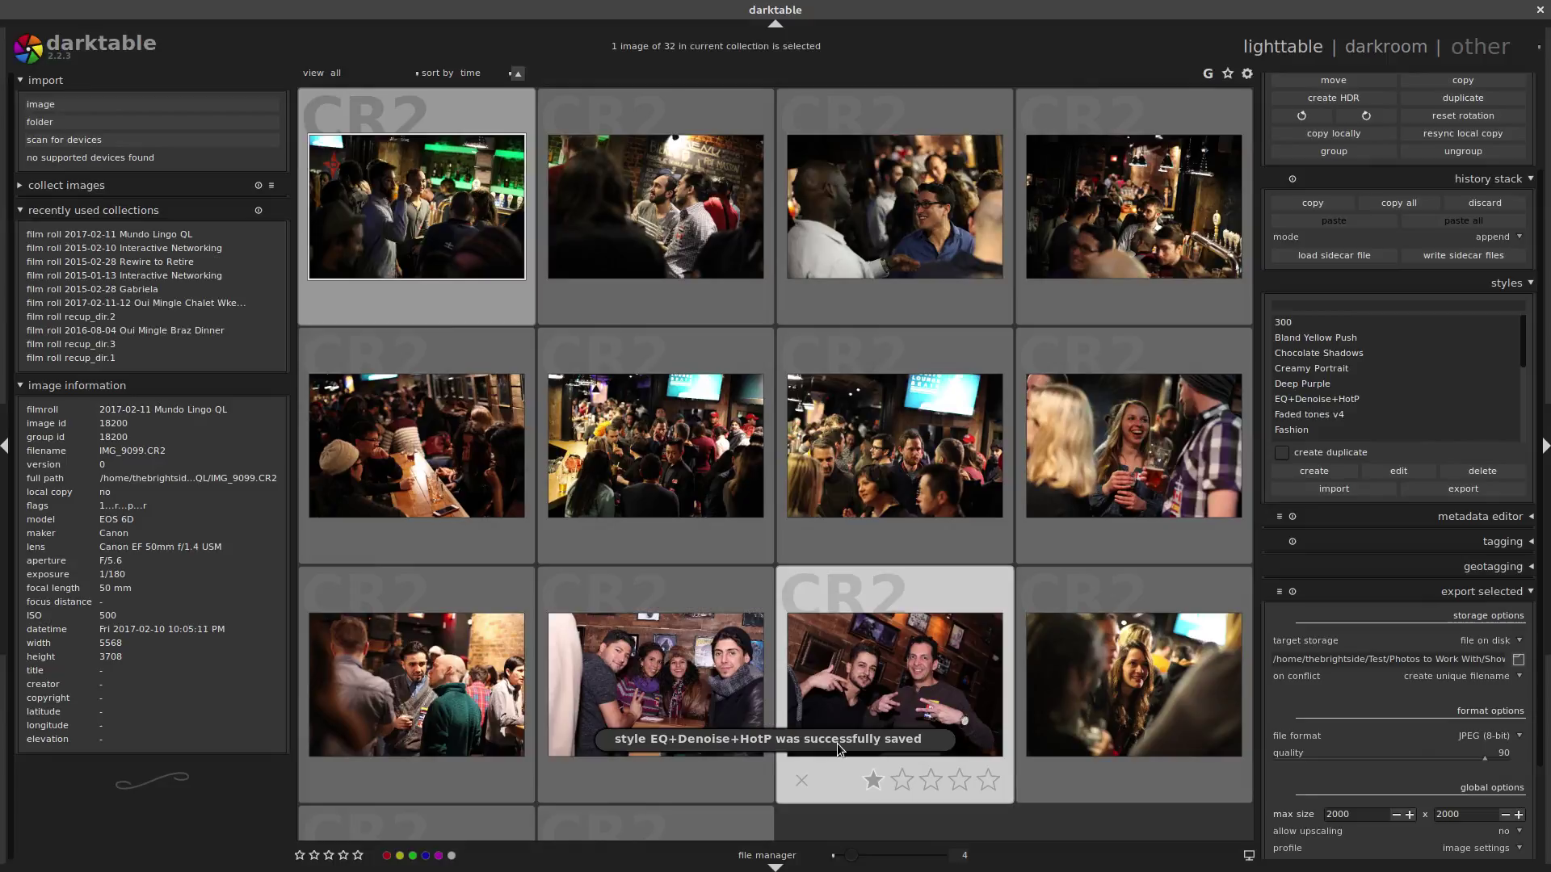
Switch to the file manager to view the exported style and select EQ + Denoise + Hot Pixels.dtstyle in the Darktable folder
{"action": "key", "text": "super+w"}
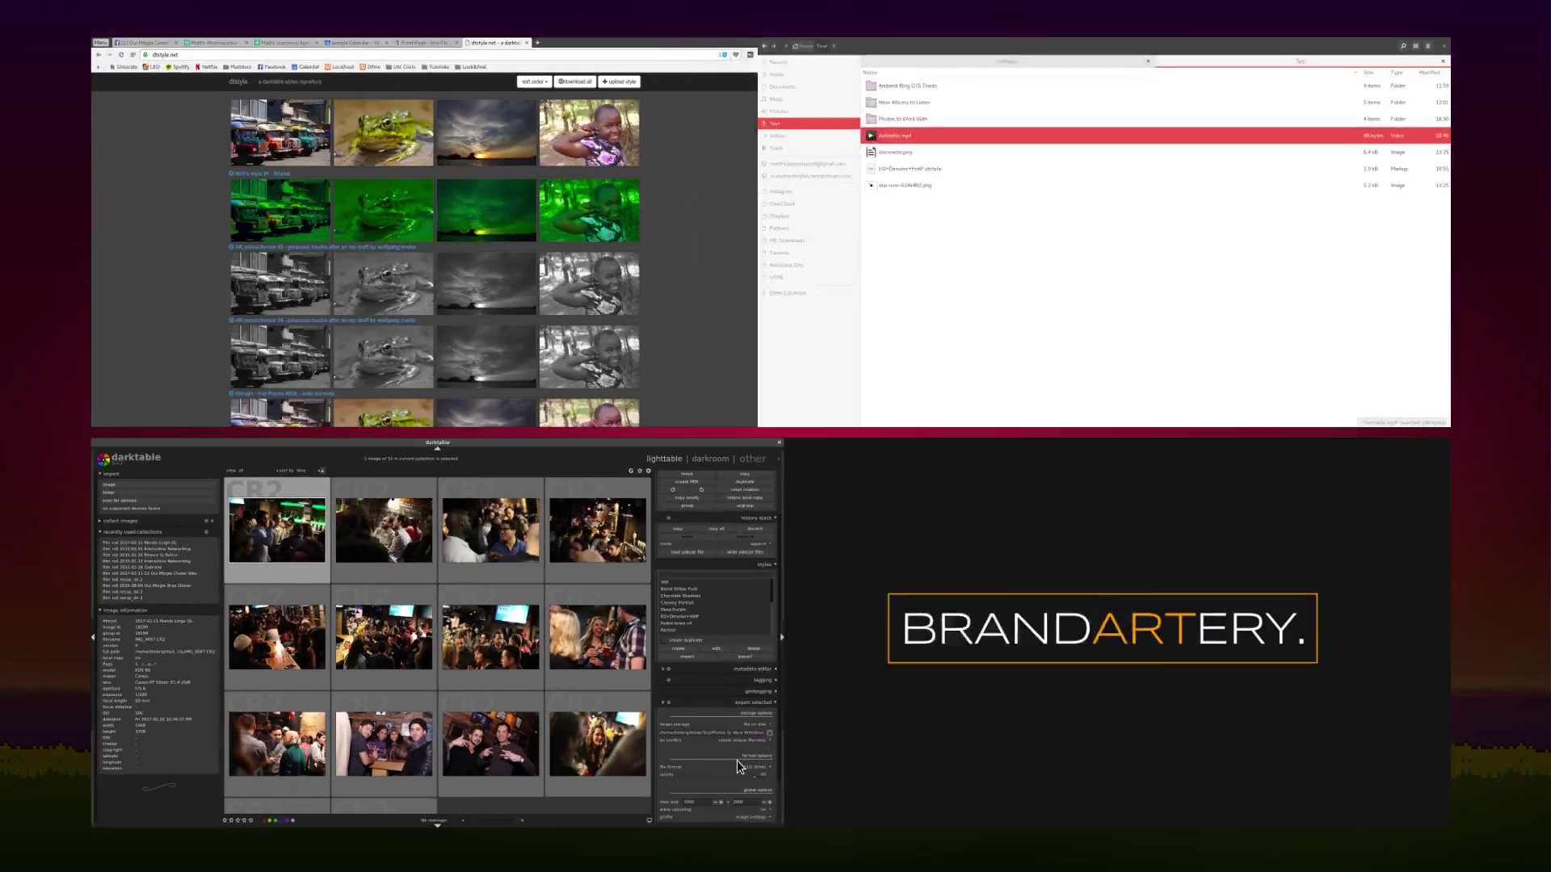
{"action": "left_click", "coordinate": [1055, 205]}
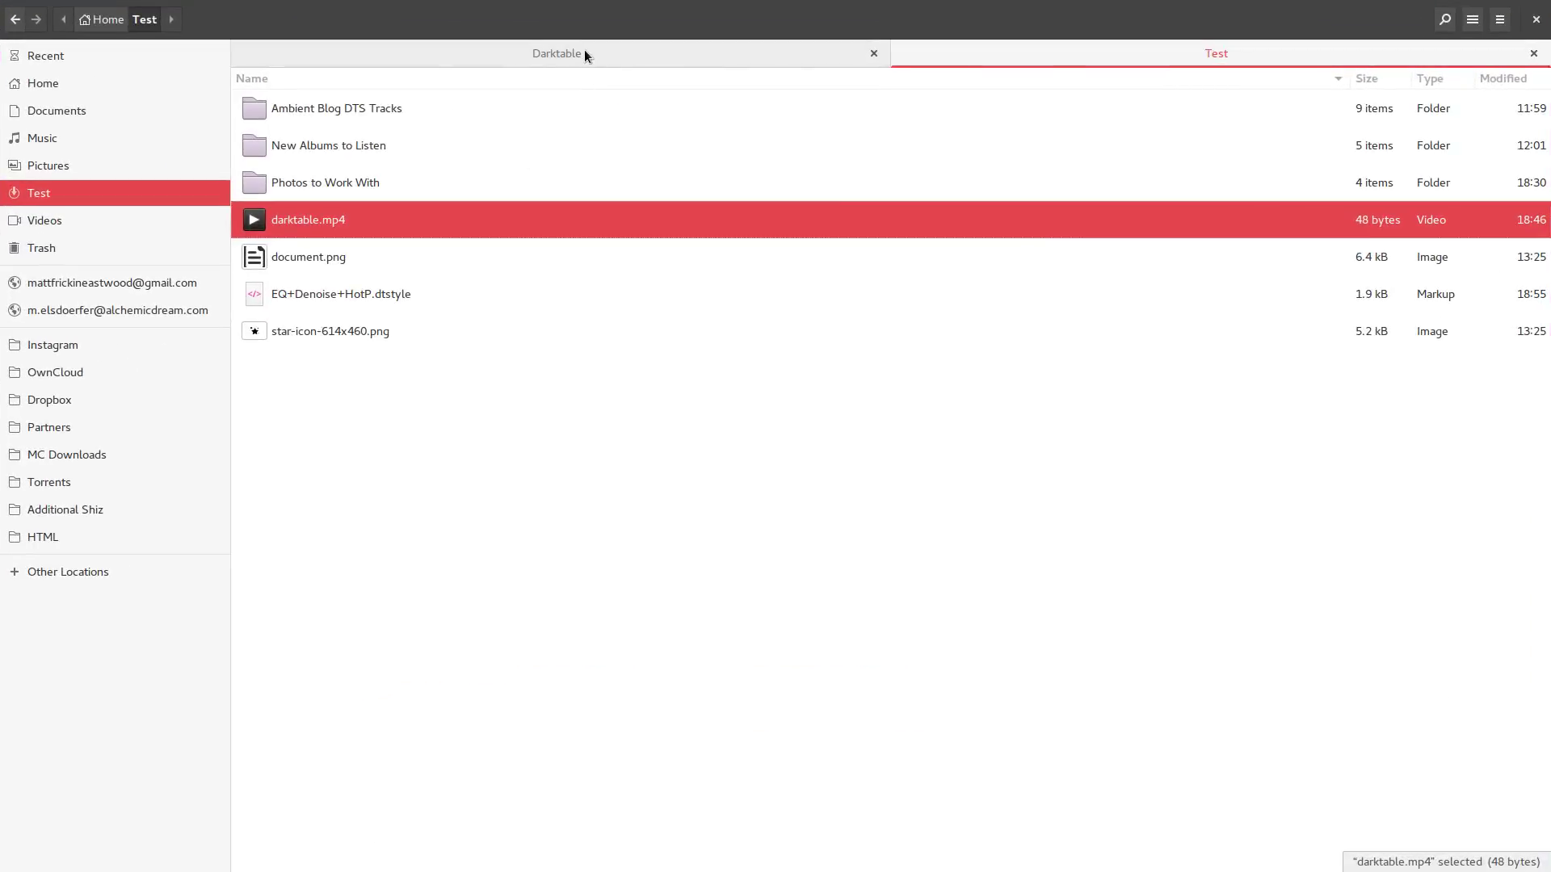
{"action": "left_click", "coordinate": [584, 52]}
{"action": "left_click", "coordinate": [438, 191]}
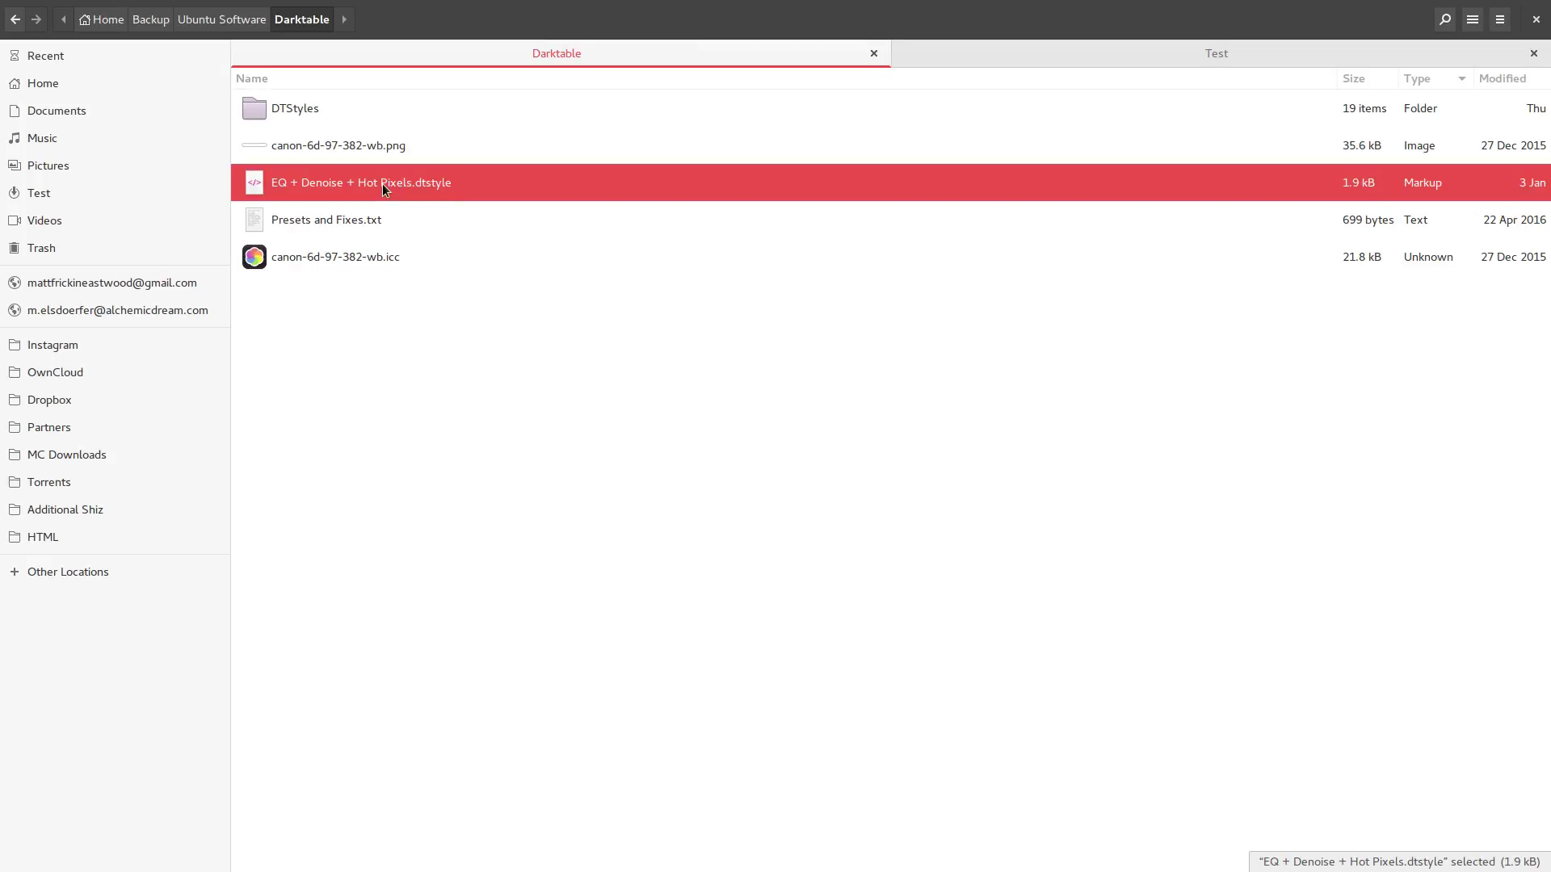
Switch to the Opera browser to view the dtstyle.net style repository and highlight its web address
{"action": "key", "text": "super+w"}
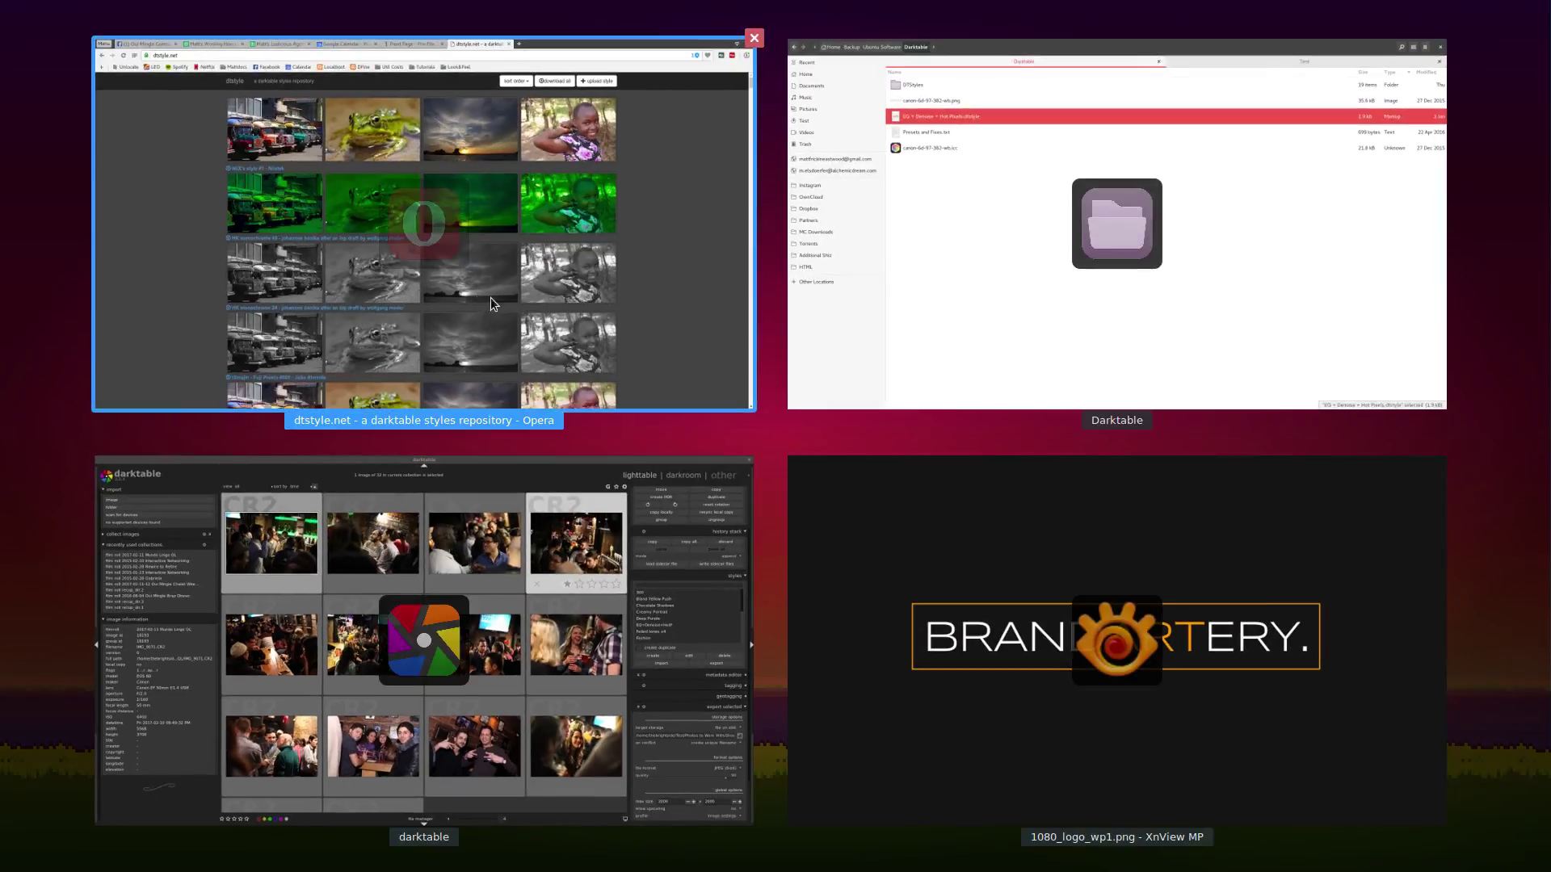
{"action": "left_click", "coordinate": [473, 296]}
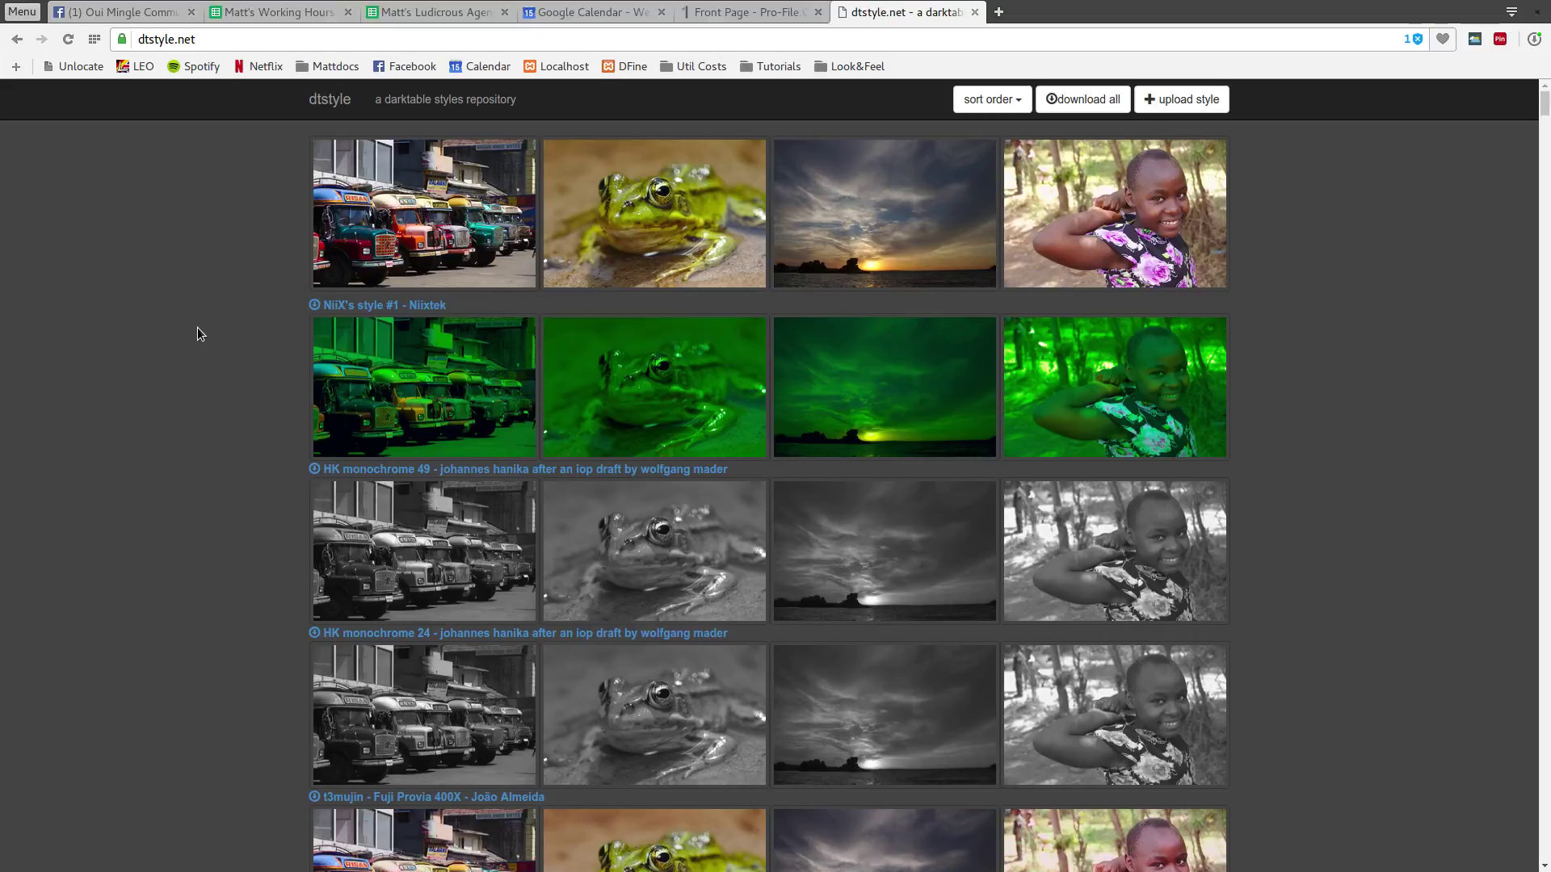
{"action": "key", "text": "super+w"}
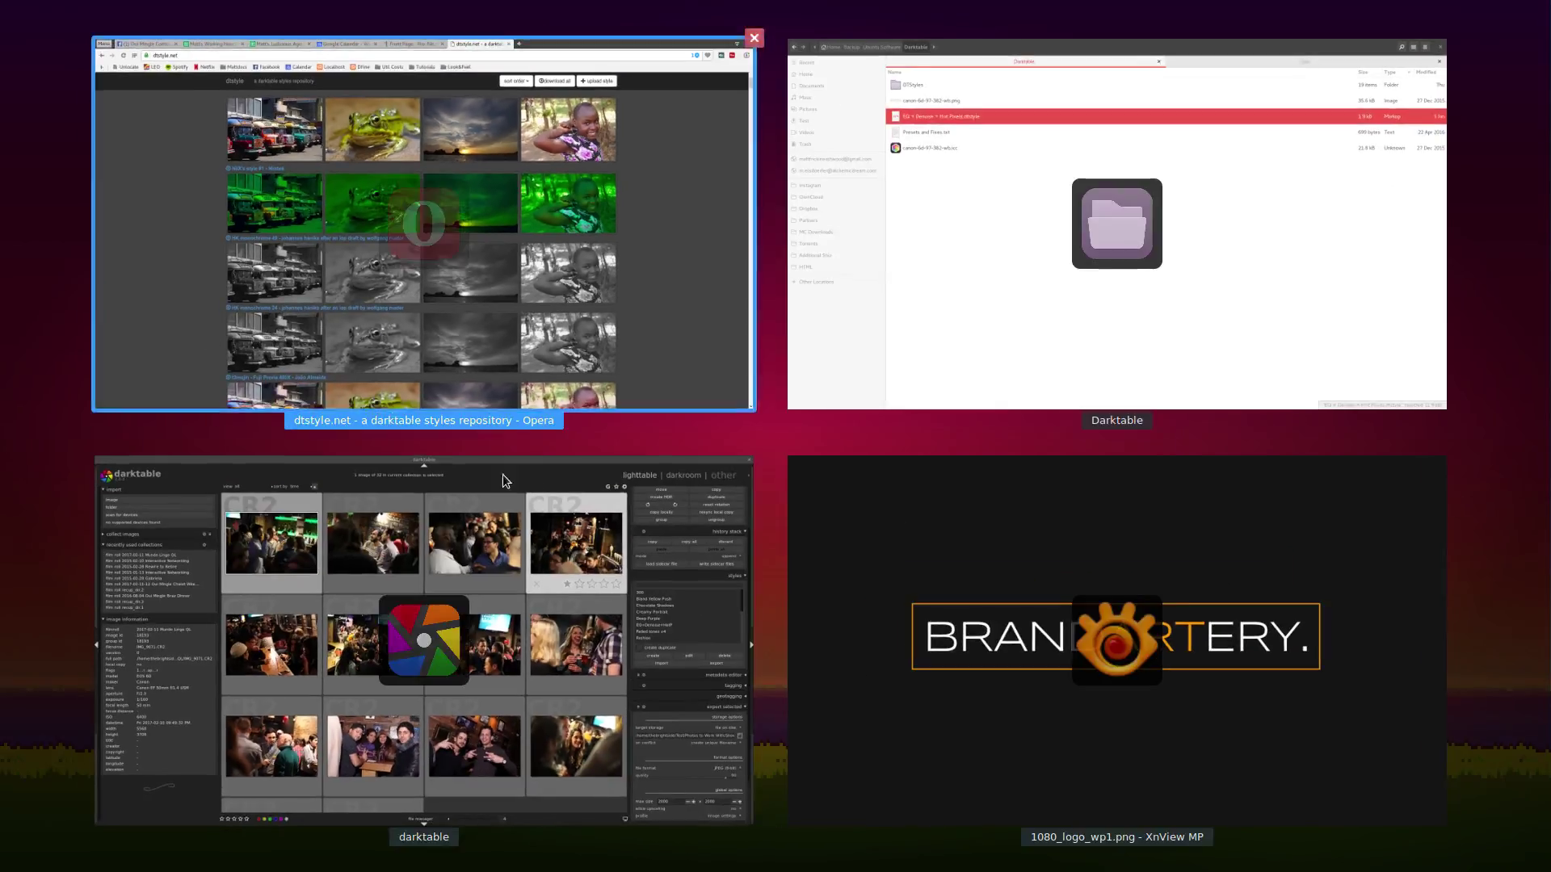
{"action": "left_click", "coordinate": [468, 186]}
{"action": "left_click", "coordinate": [167, 40]}
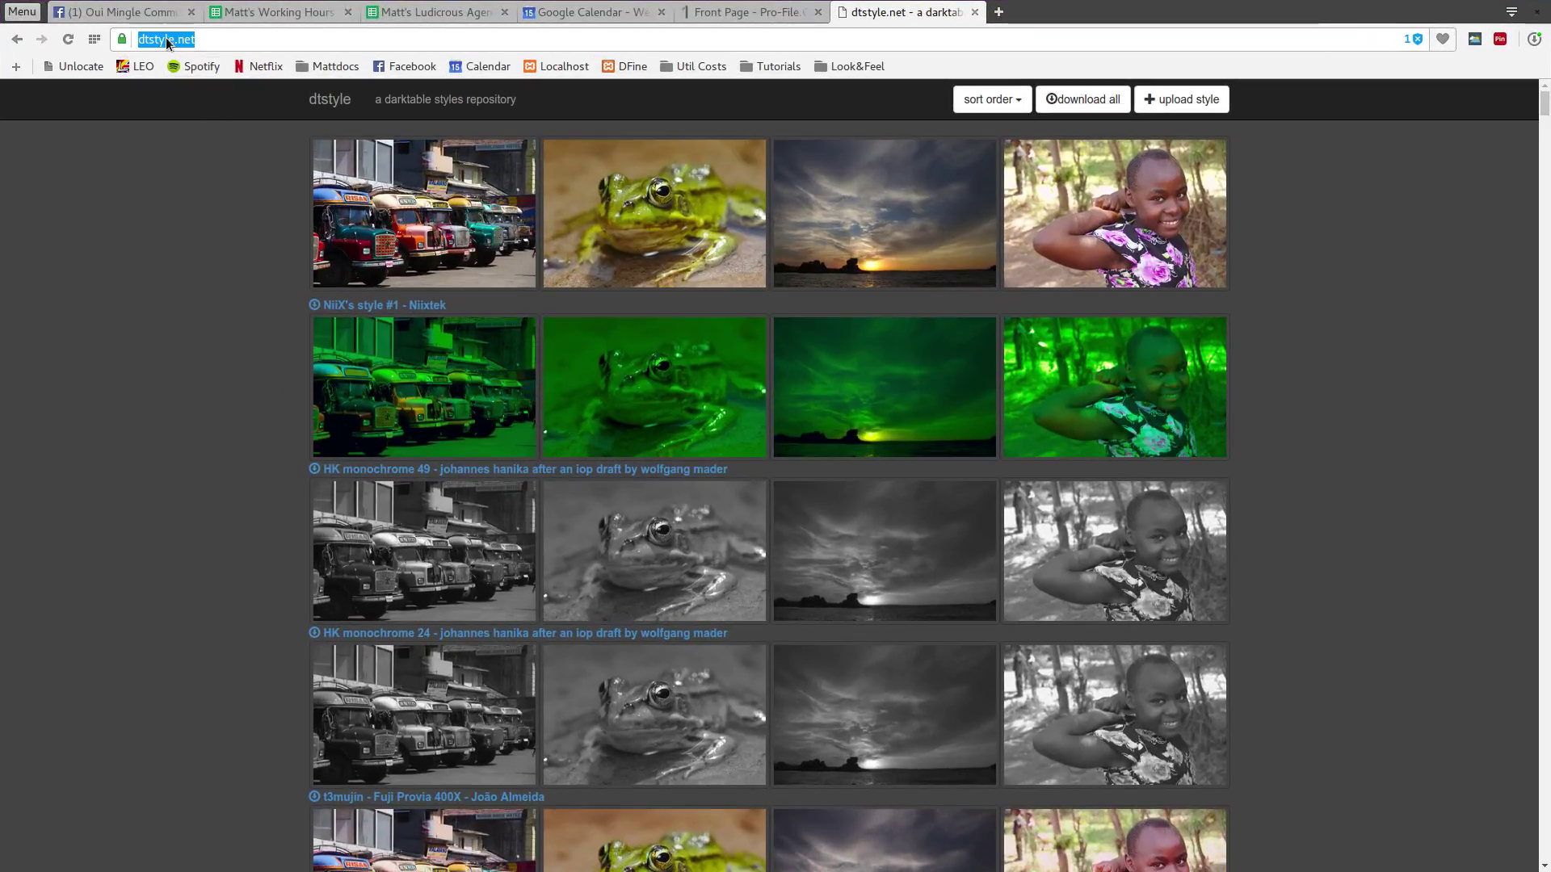
{"action": "left_click", "coordinate": [204, 39]}
Switch to the file manager to view the EQ + Denoise + Hot Pixels.dtstyle file, then return to dtstyle.net in Opera
{"action": "key", "text": "super+w"}
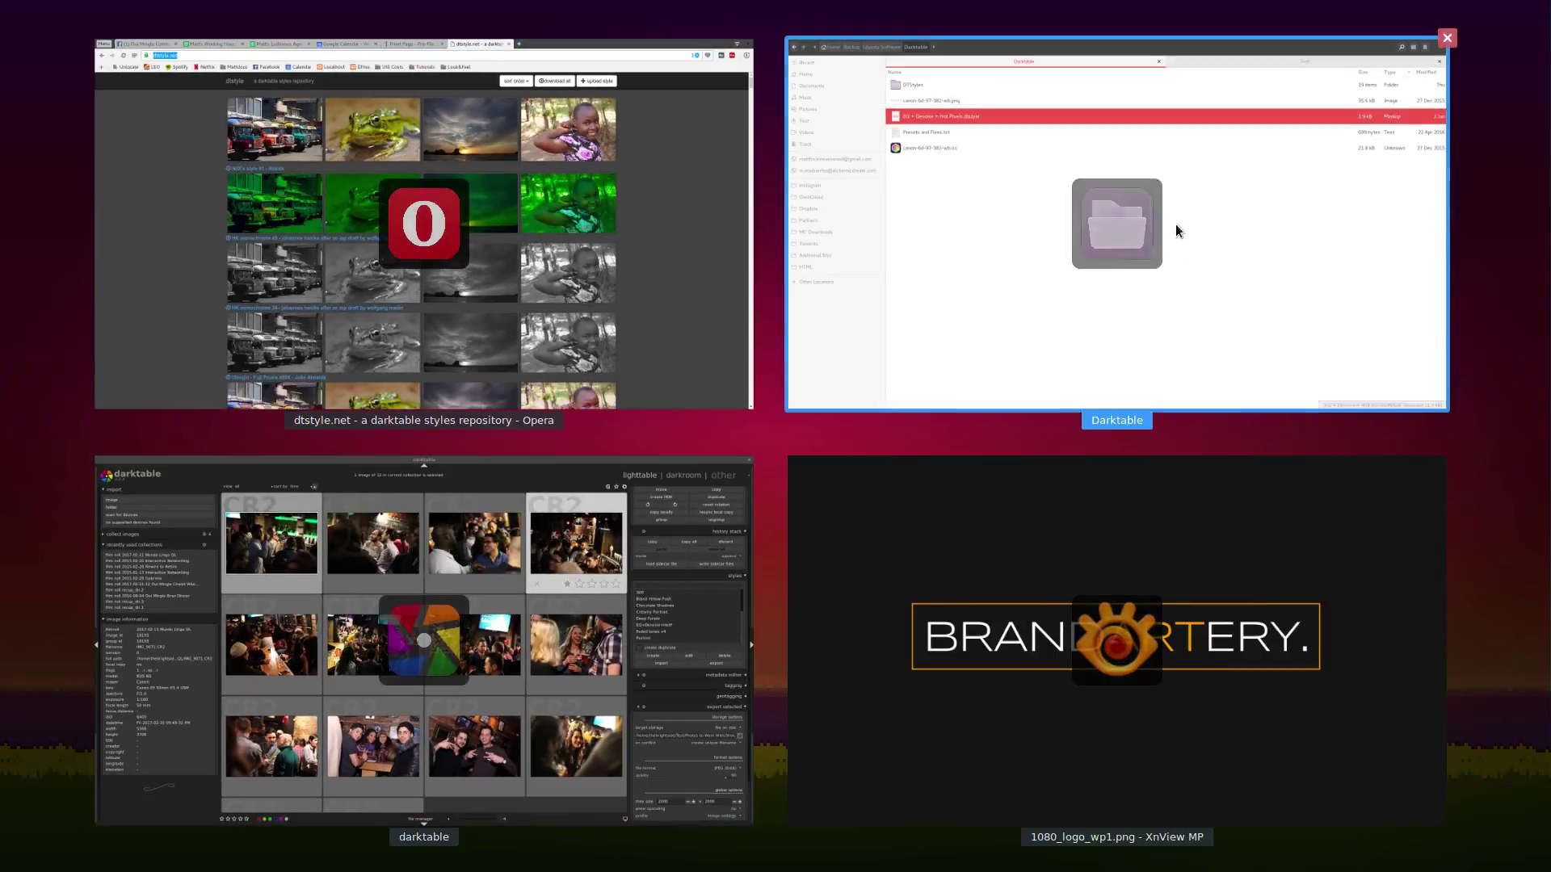
{"action": "left_click", "coordinate": [1176, 230]}
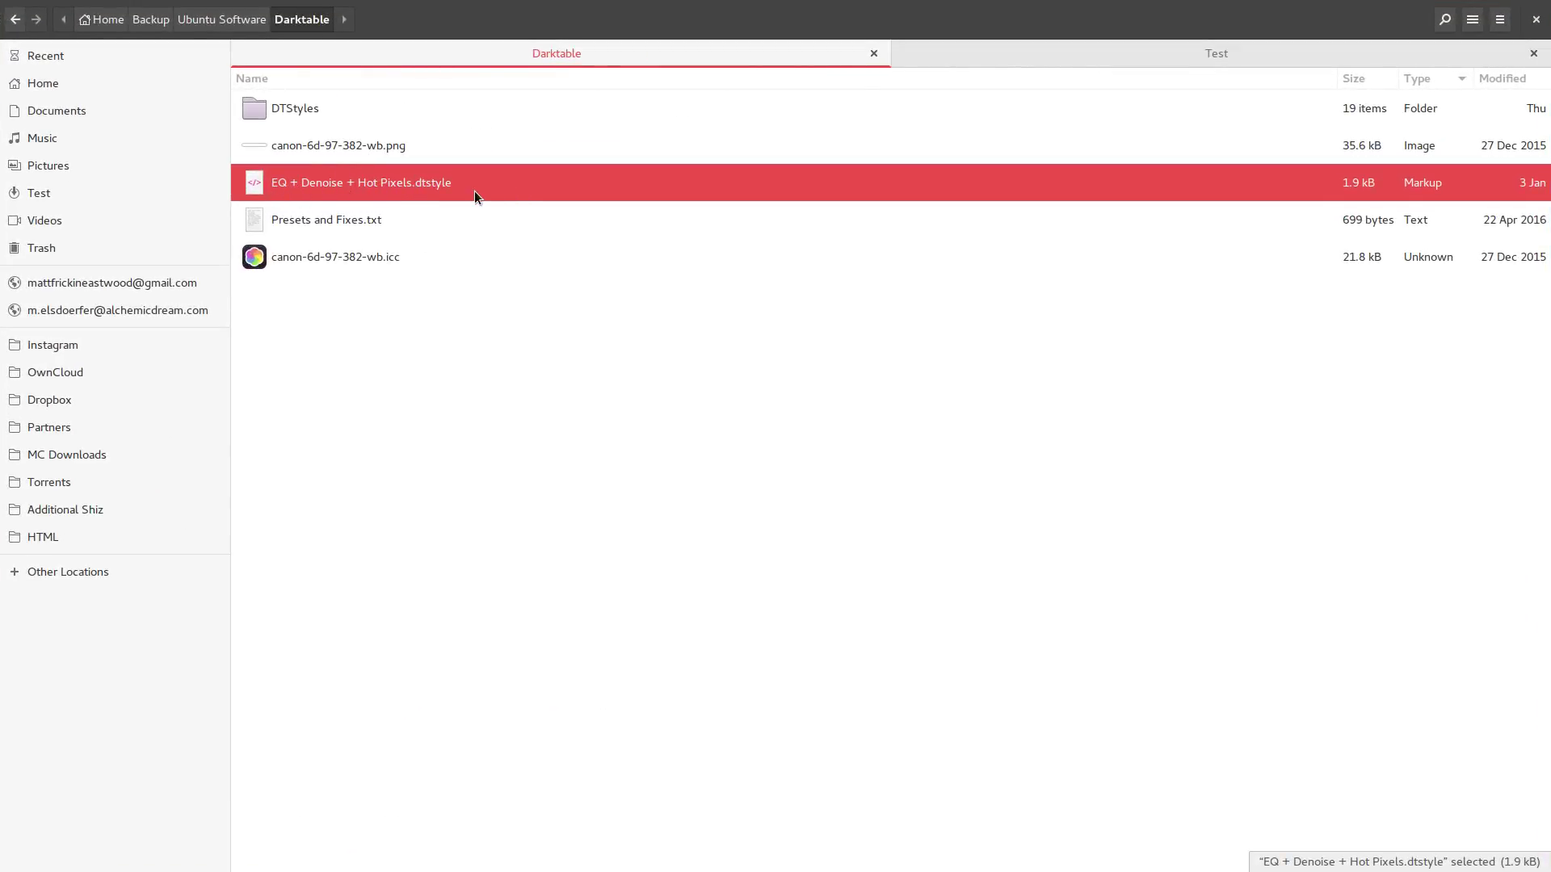
{"action": "key", "text": "super+w"}
{"action": "left_click", "coordinate": [302, 299]}
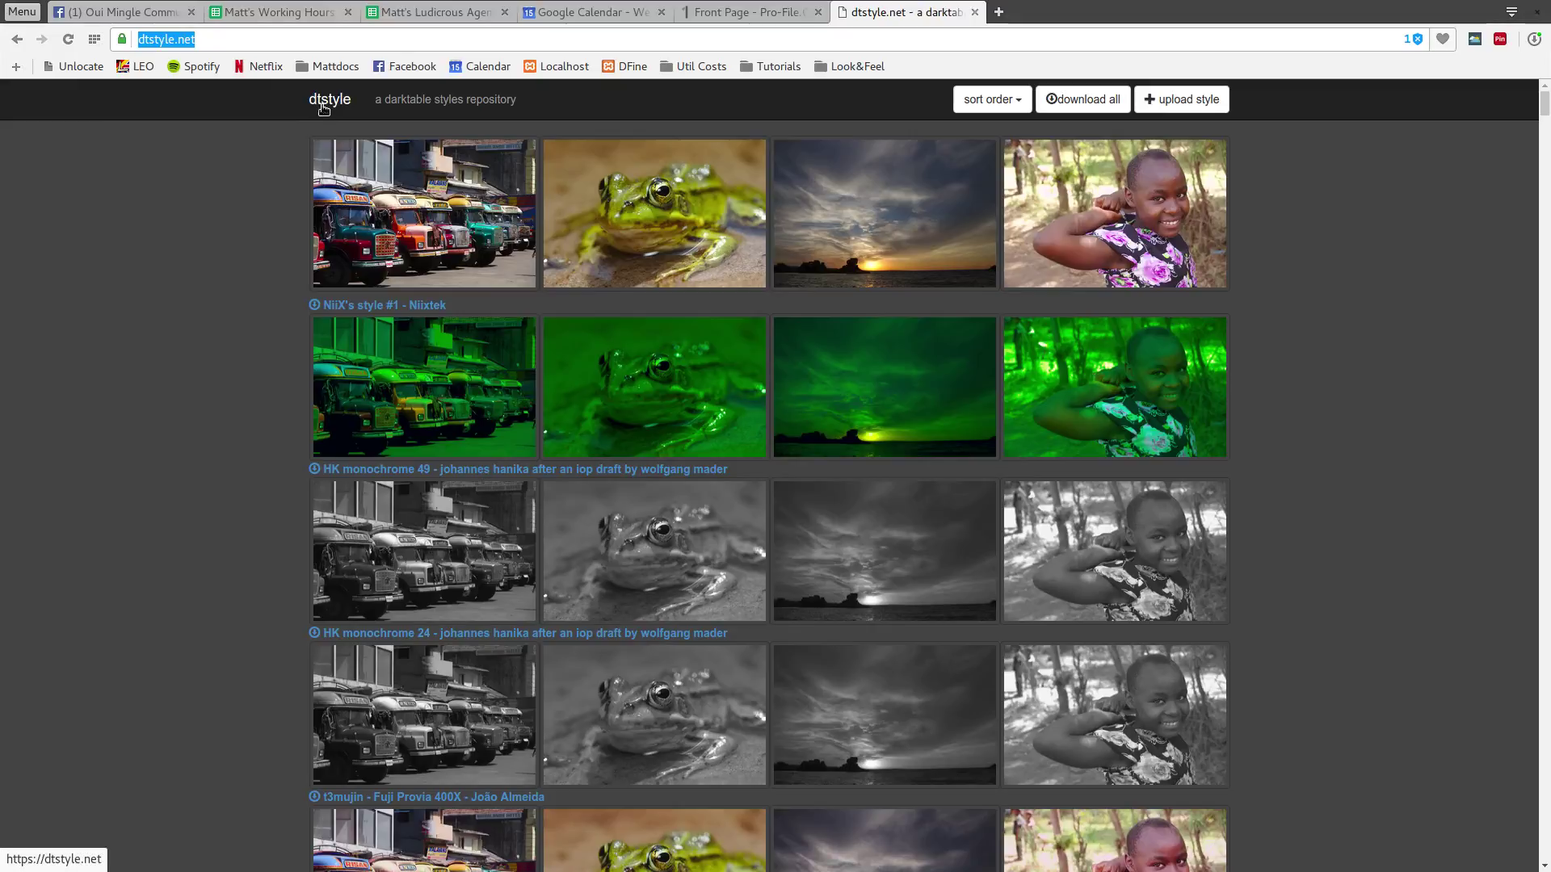
{"action": "left_click", "coordinate": [258, 317]}
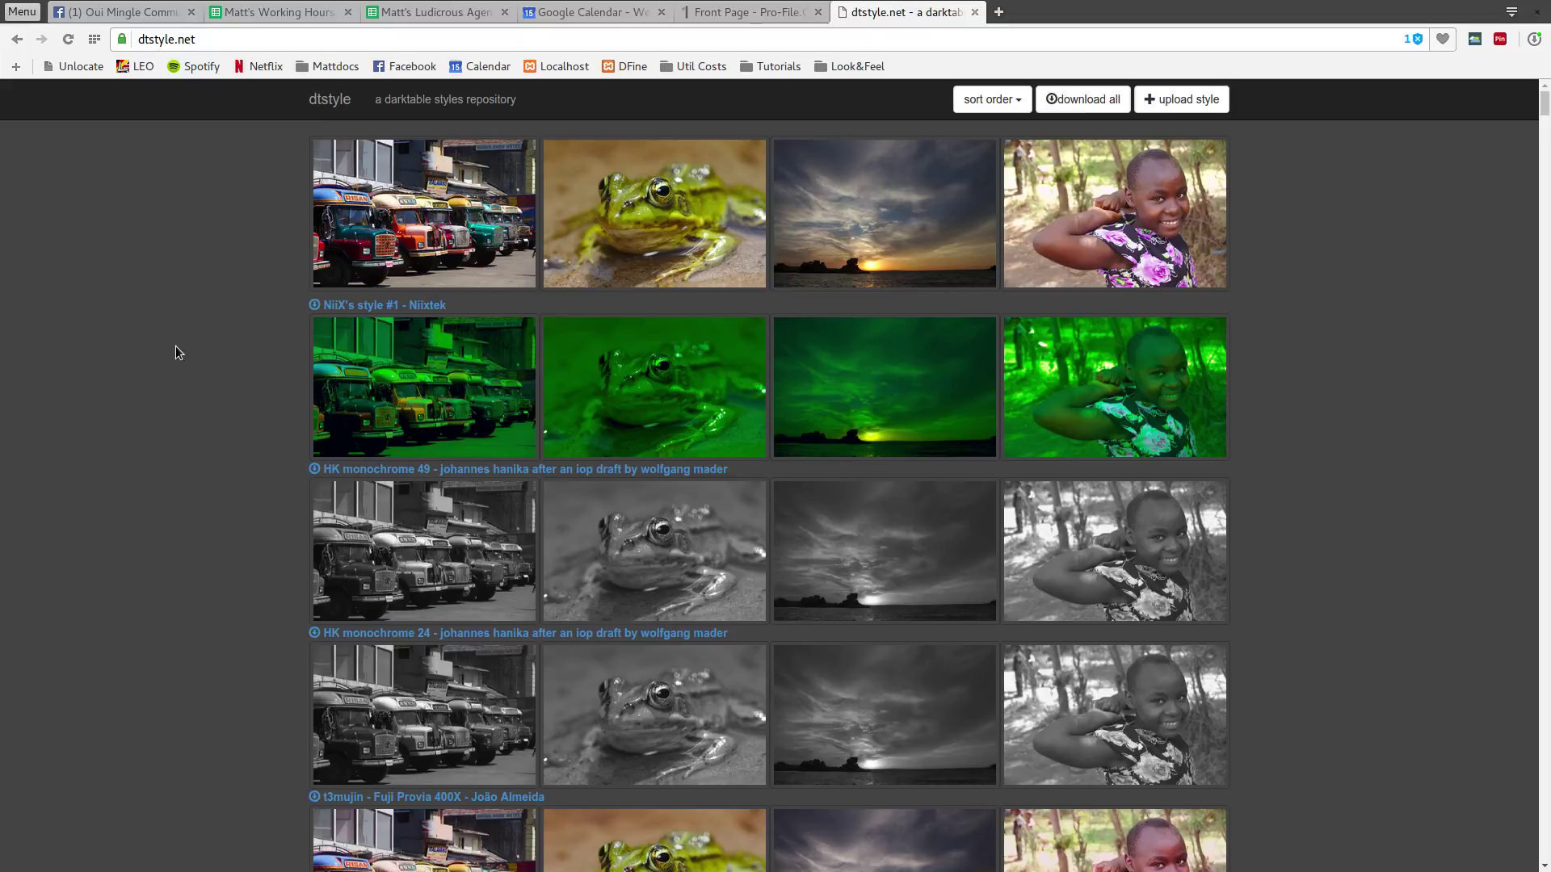
Browse the style previews in the dtstyle.net gallery
{"action": "scroll", "coordinate": [196, 363], "scroll_direction": "down", "scroll_amount": 10}
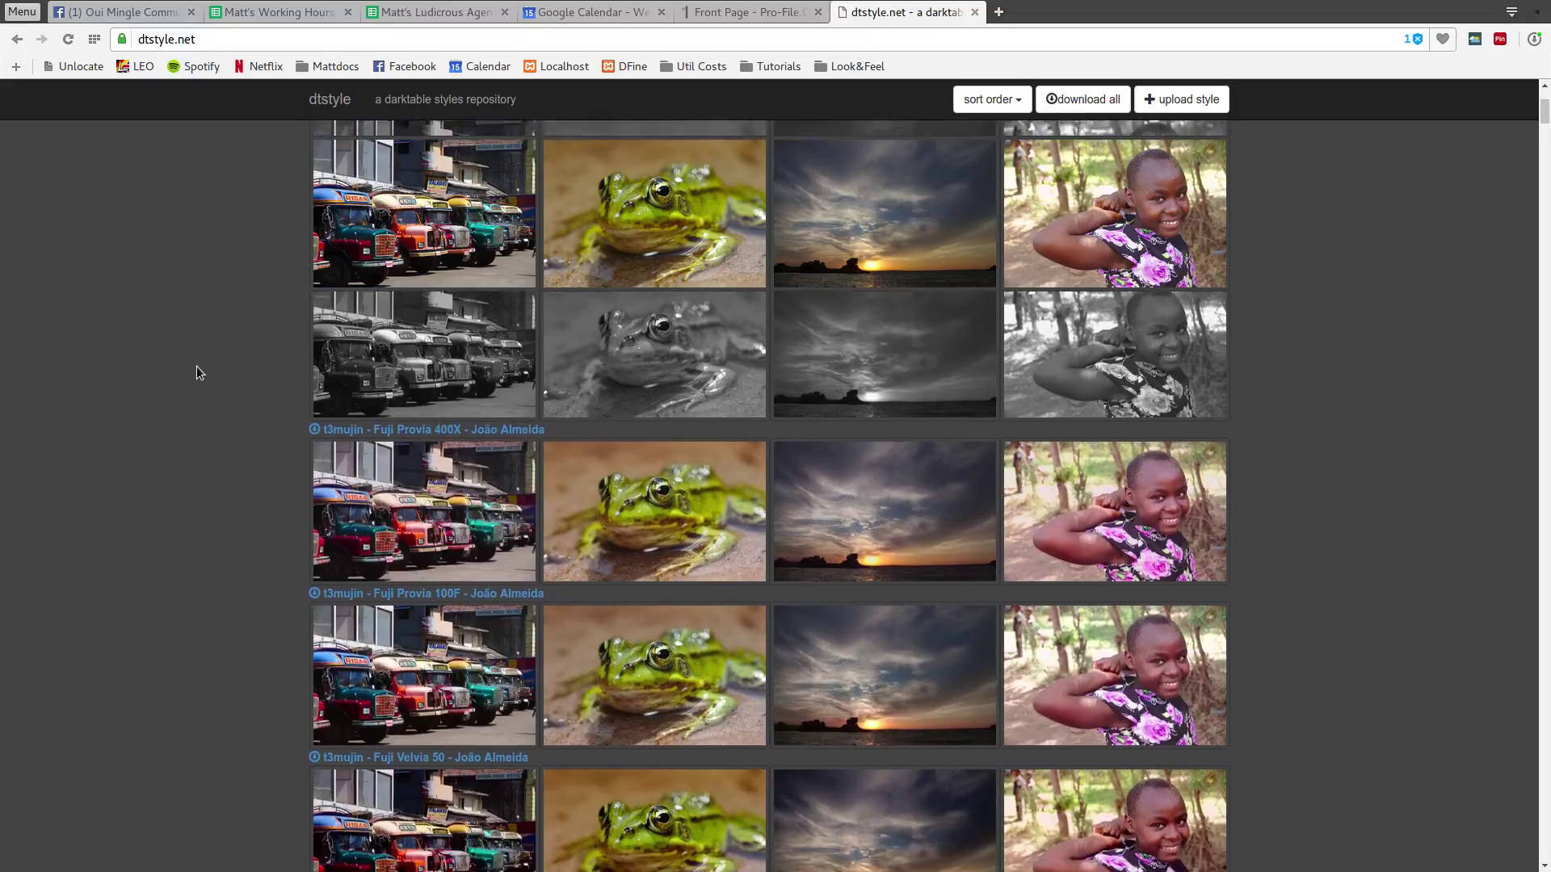
{"action": "left_click_drag", "start_coordinate": [1547, 217], "coordinate": [1544, 101]}
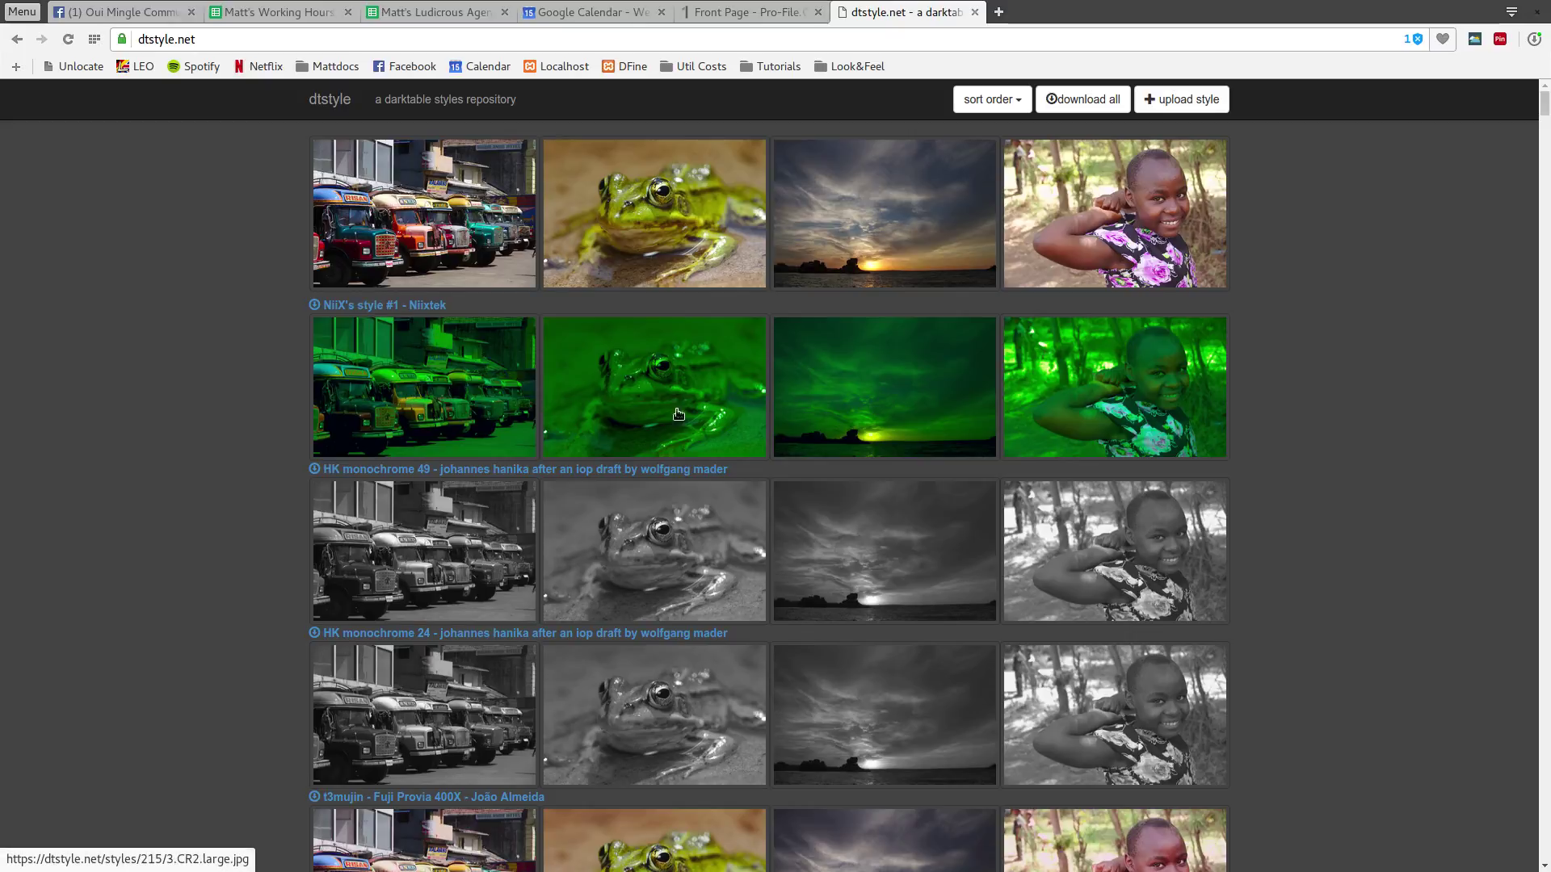
{"action": "scroll", "coordinate": [570, 404], "scroll_direction": "down", "scroll_amount": 5}
{"action": "scroll", "coordinate": [559, 391], "scroll_direction": "down", "scroll_amount": 14}
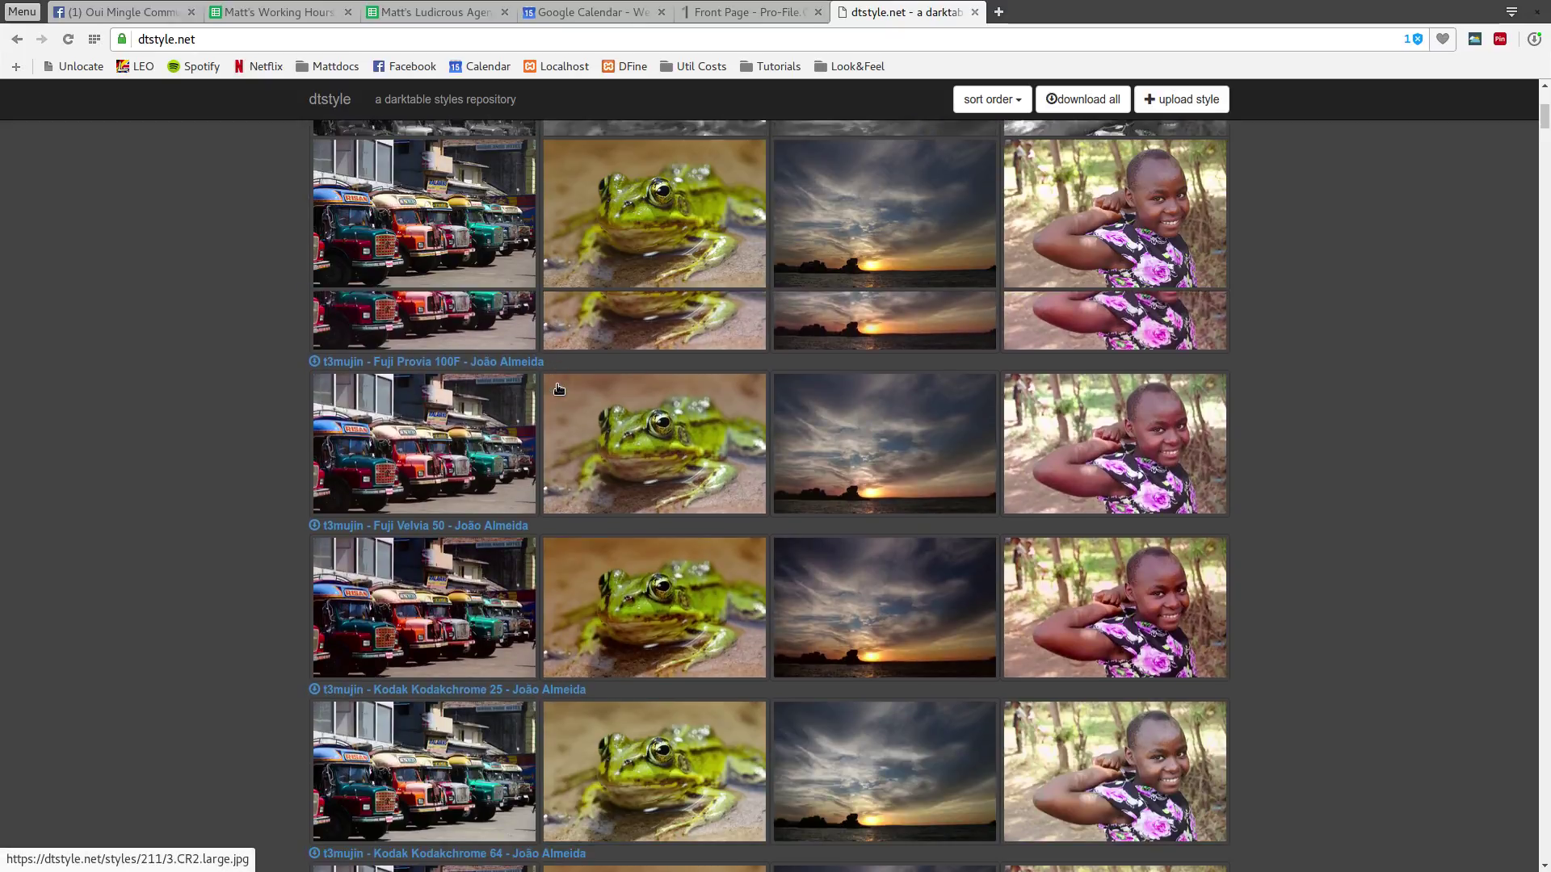
Search the dtstyle.net page for 300 and go through the matching styles one by one
{"action": "scroll", "coordinate": [563, 391], "scroll_direction": "down", "scroll_amount": 15}
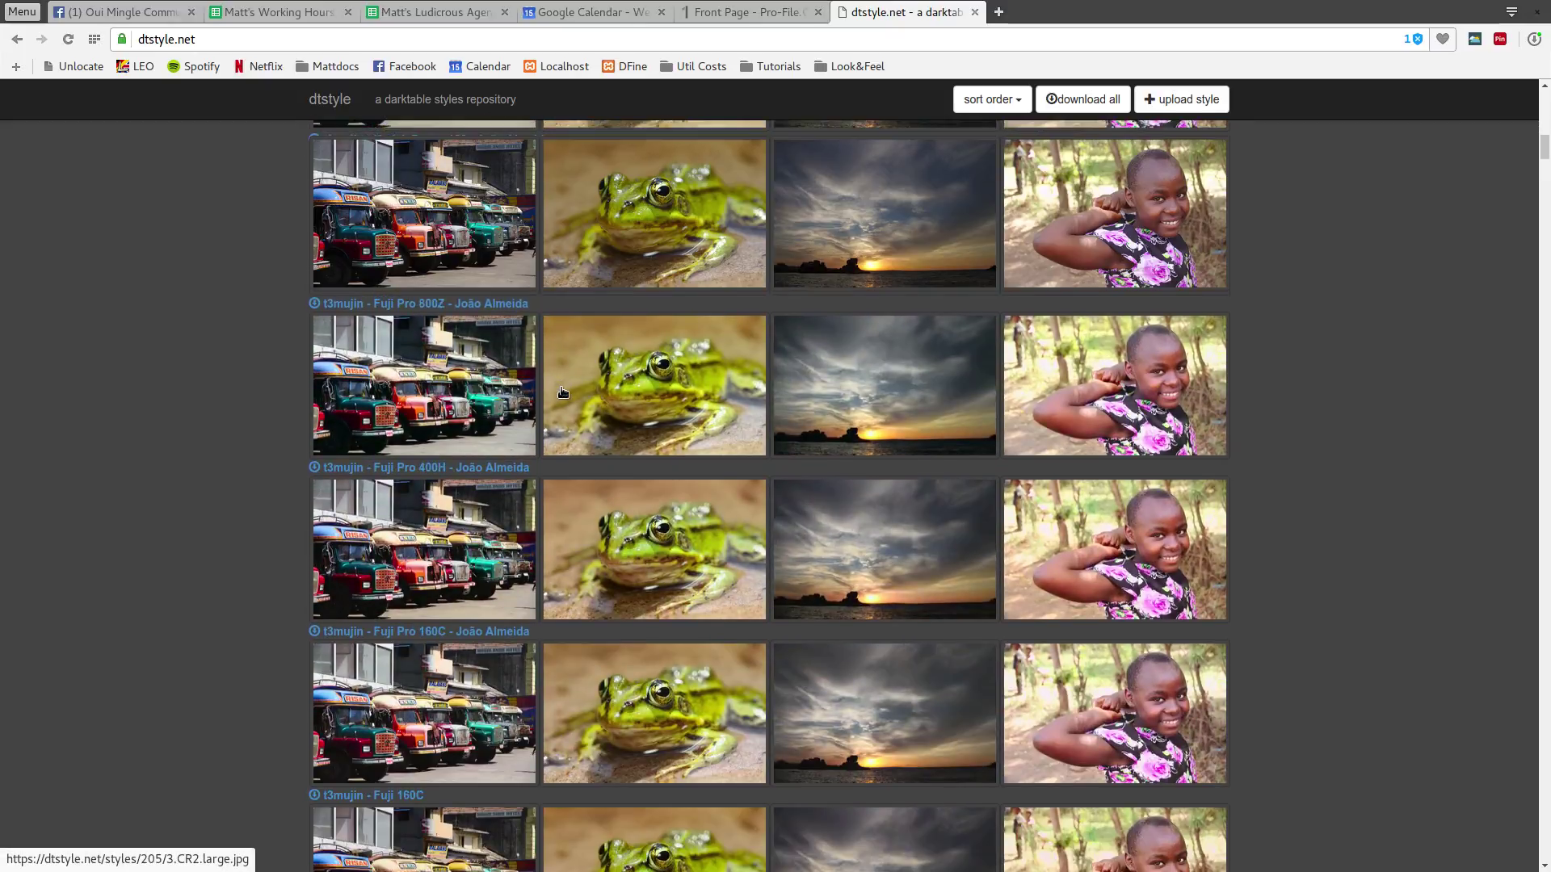
{"action": "key", "text": "ctrl+f"}
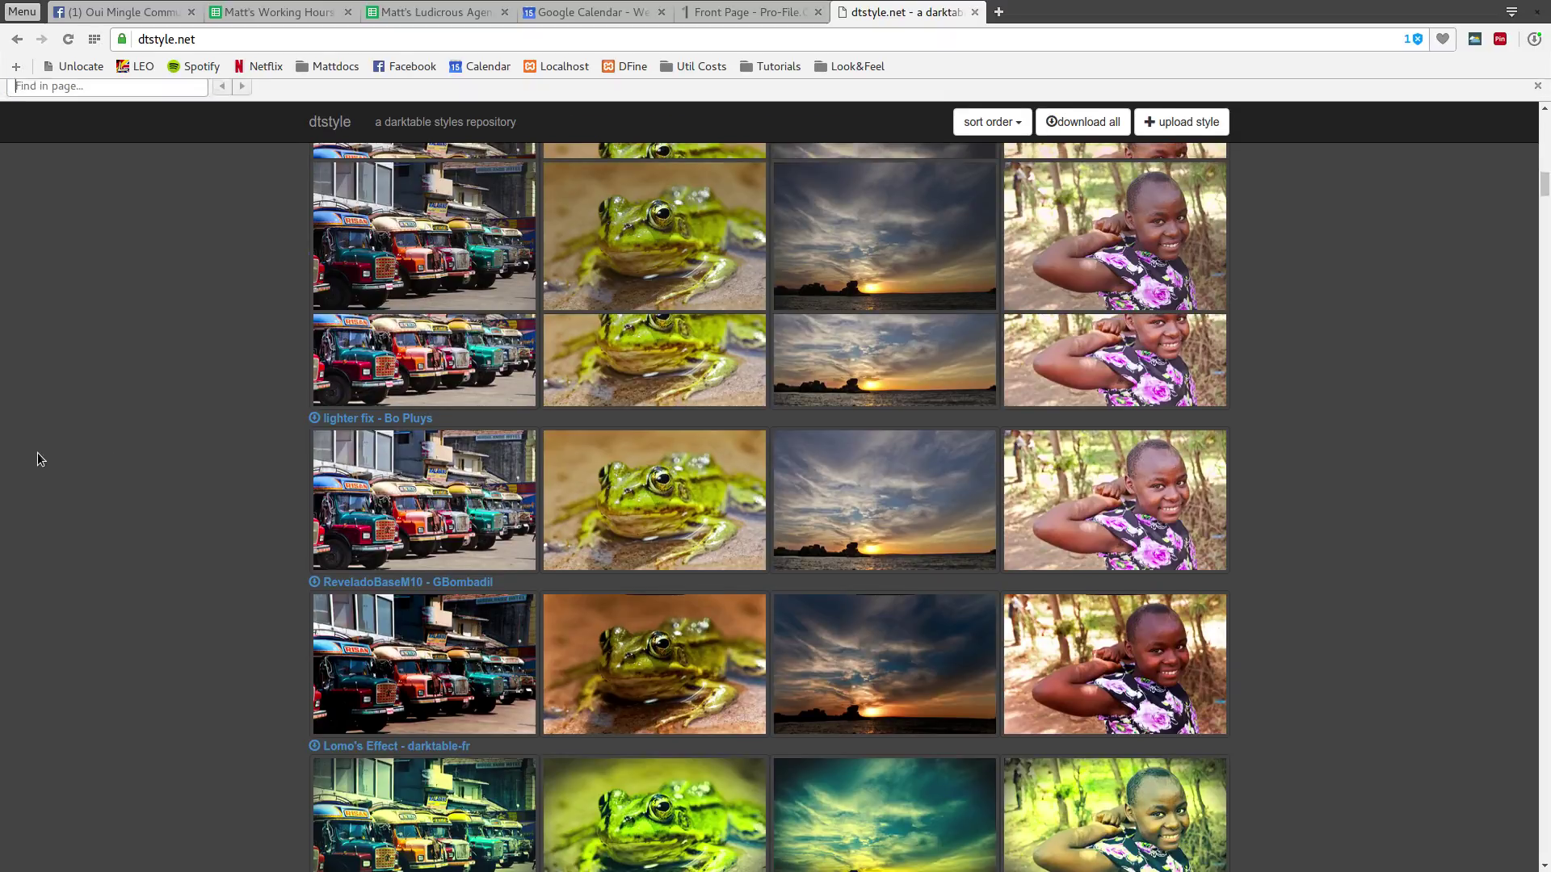
{"action": "type", "text": "300"}
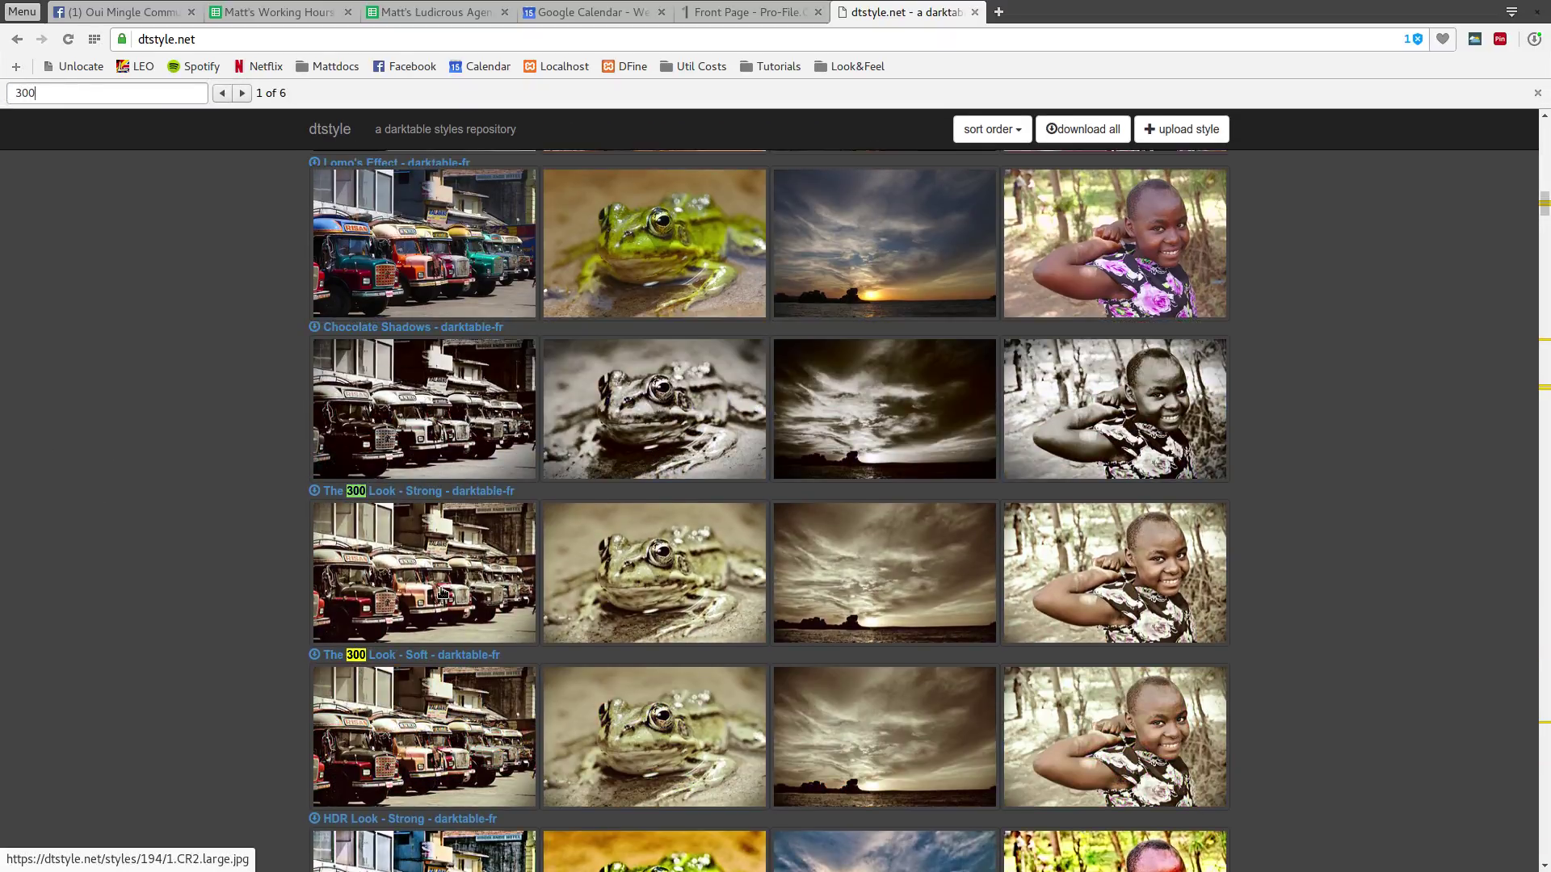
{"action": "key", "text": "Return"}
{"action": "key", "text": "Return"}
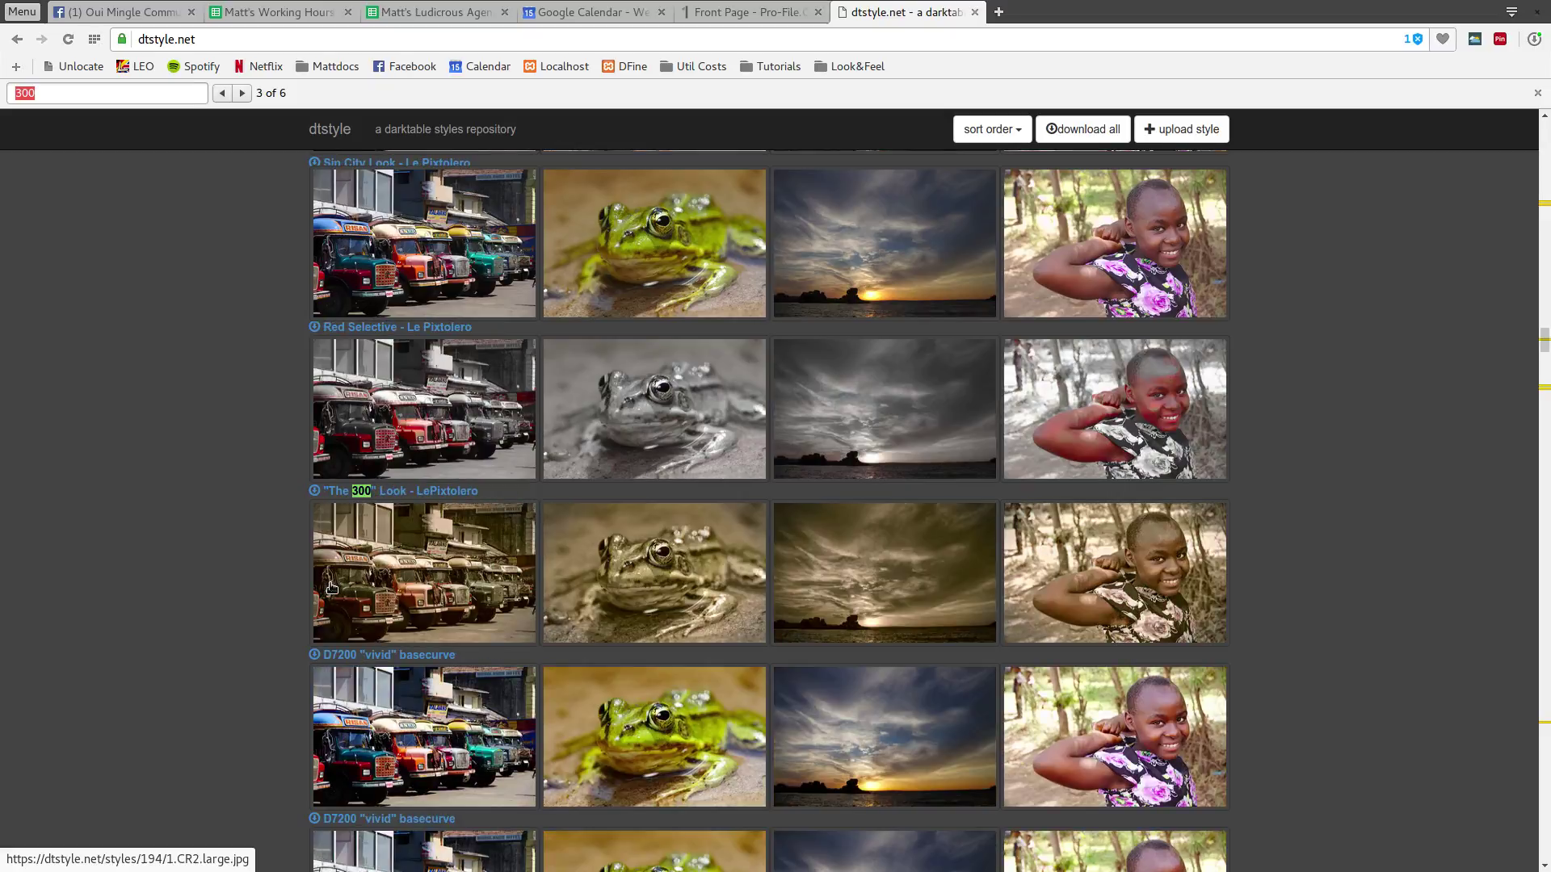
{"action": "key", "text": "Return"}
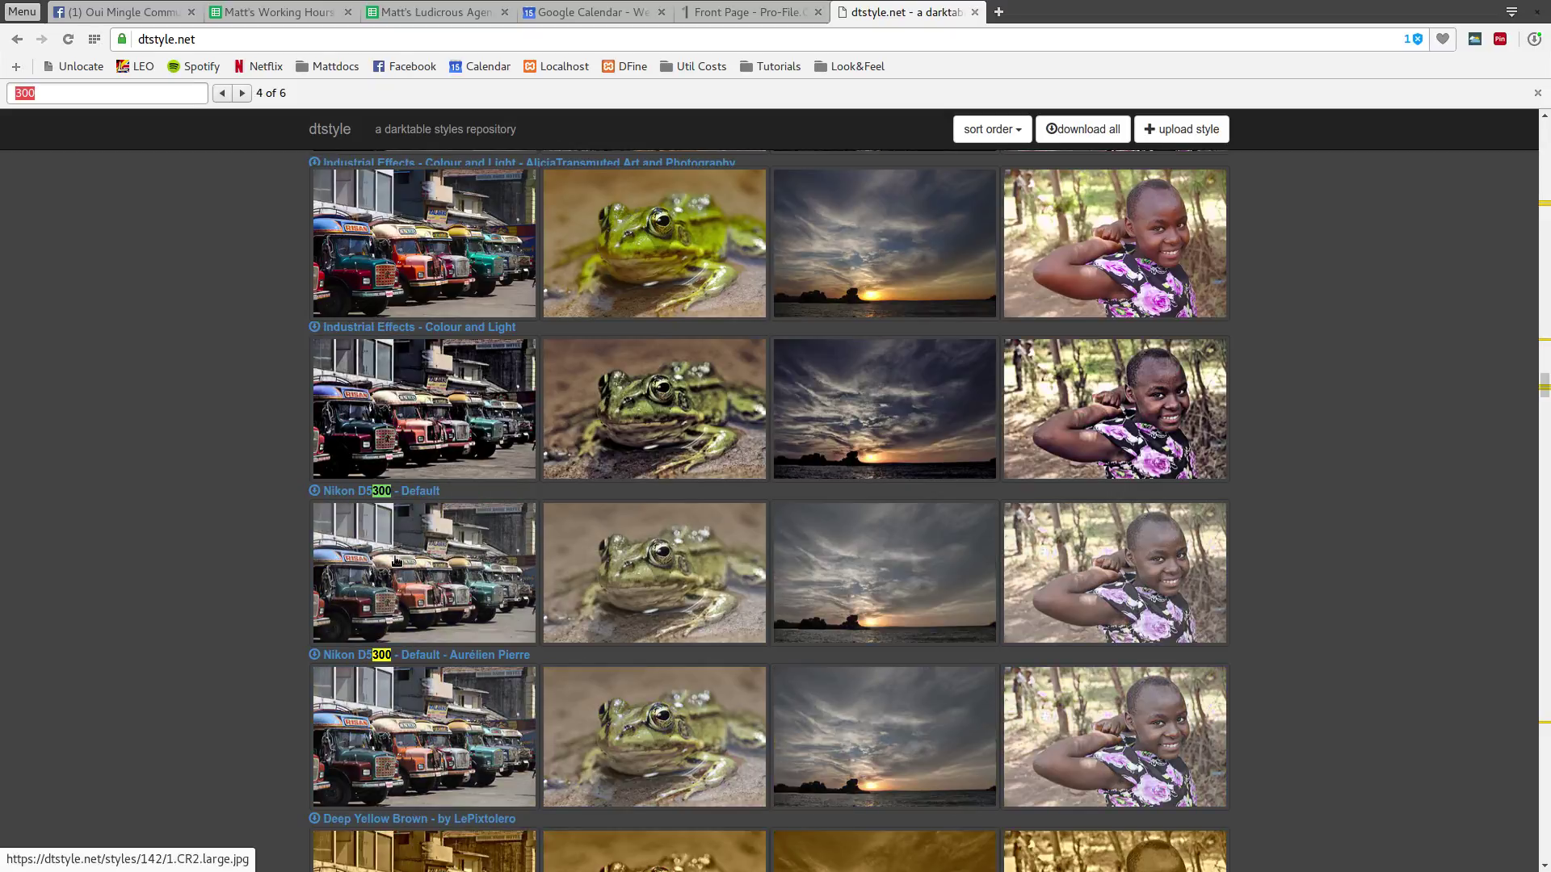
{"action": "key", "text": "Return"}
{"action": "key", "text": "Return"}
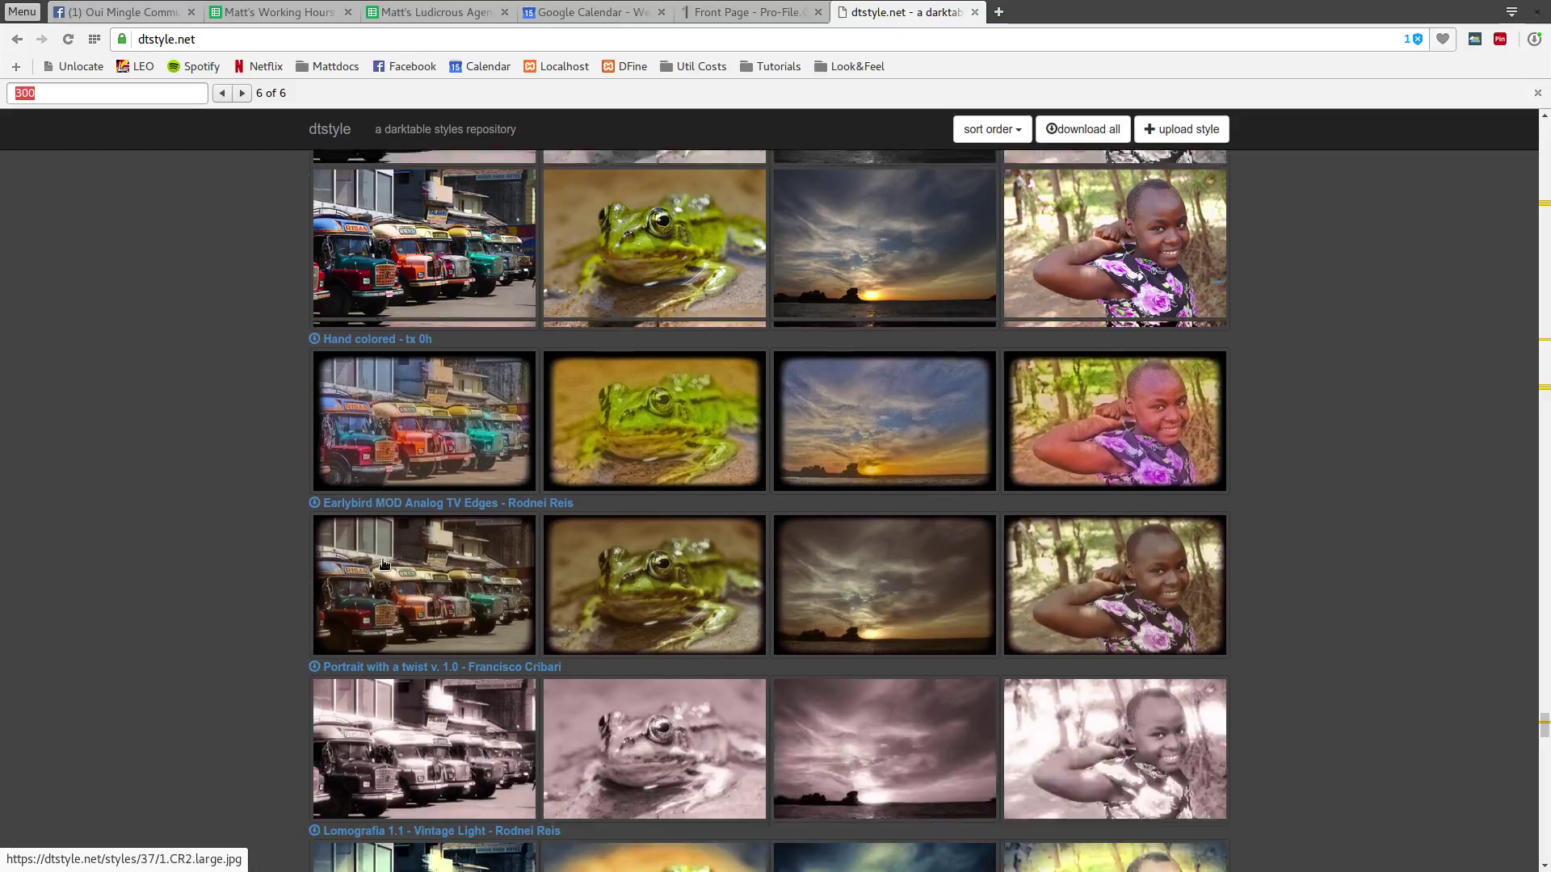
Browse the style previews around comic and Nashville, and switch to darktable to view the style import option
{"action": "scroll", "coordinate": [384, 564], "scroll_direction": "down", "scroll_amount": 10}
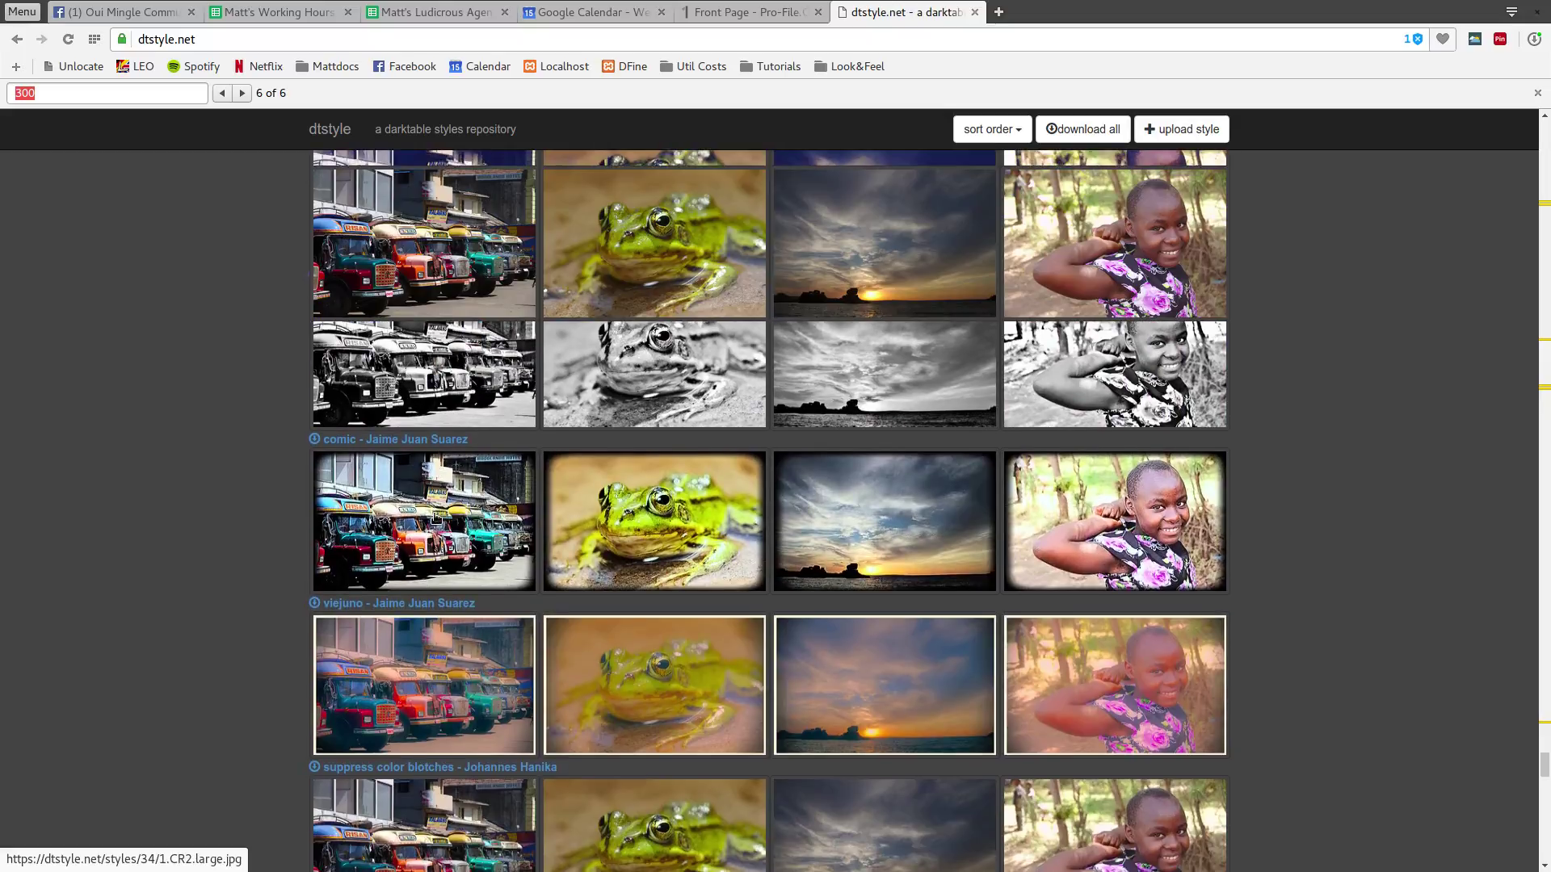
{"action": "scroll", "coordinate": [437, 517], "scroll_direction": "up", "scroll_amount": 5}
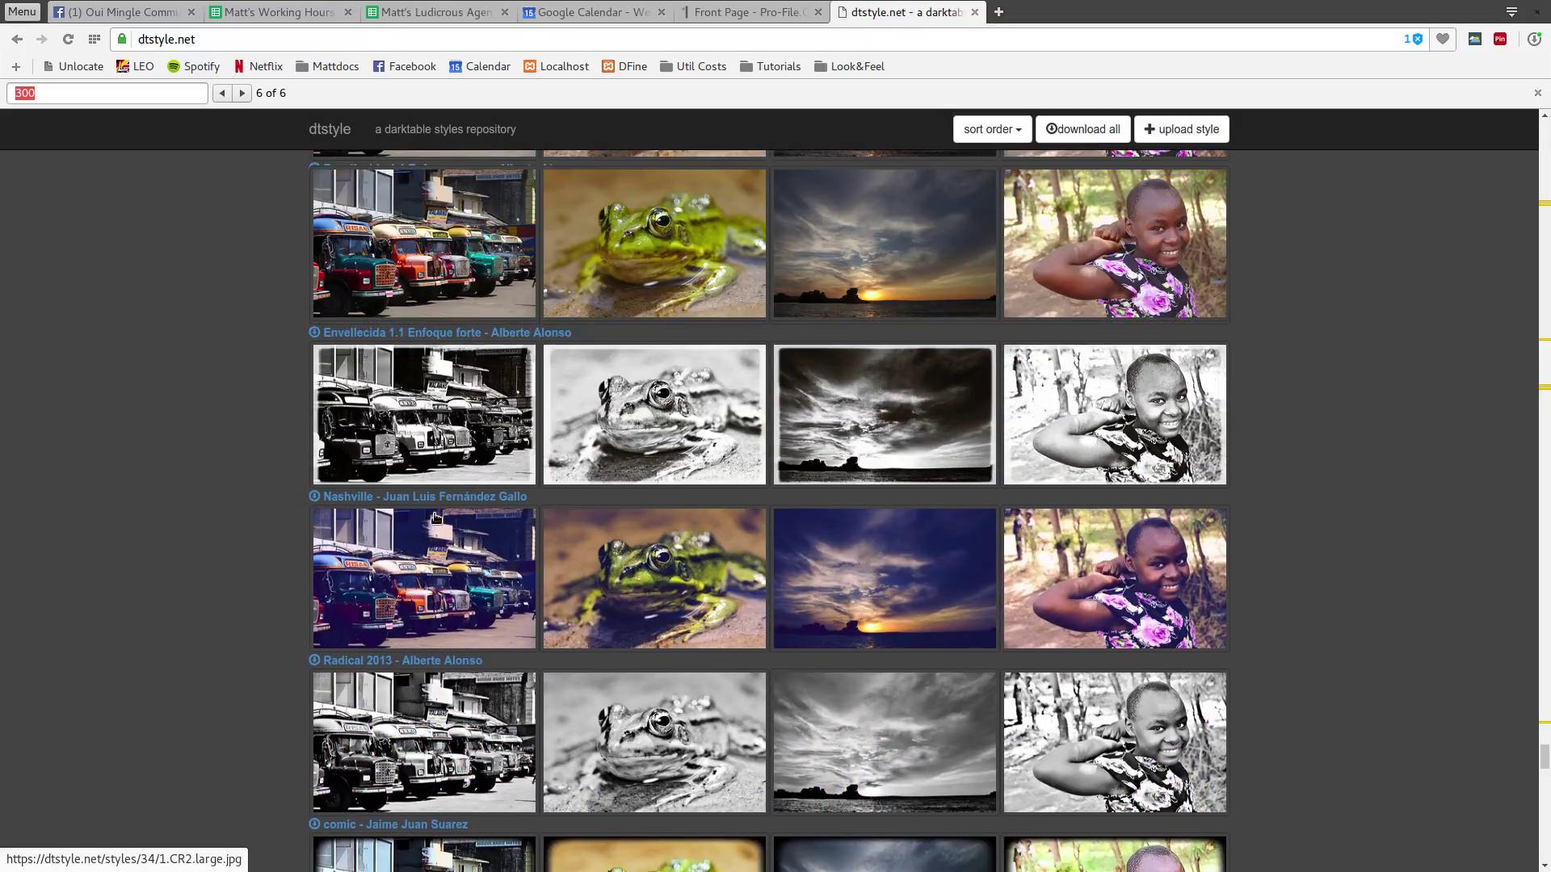
{"action": "key", "text": "ctrl+F9"}
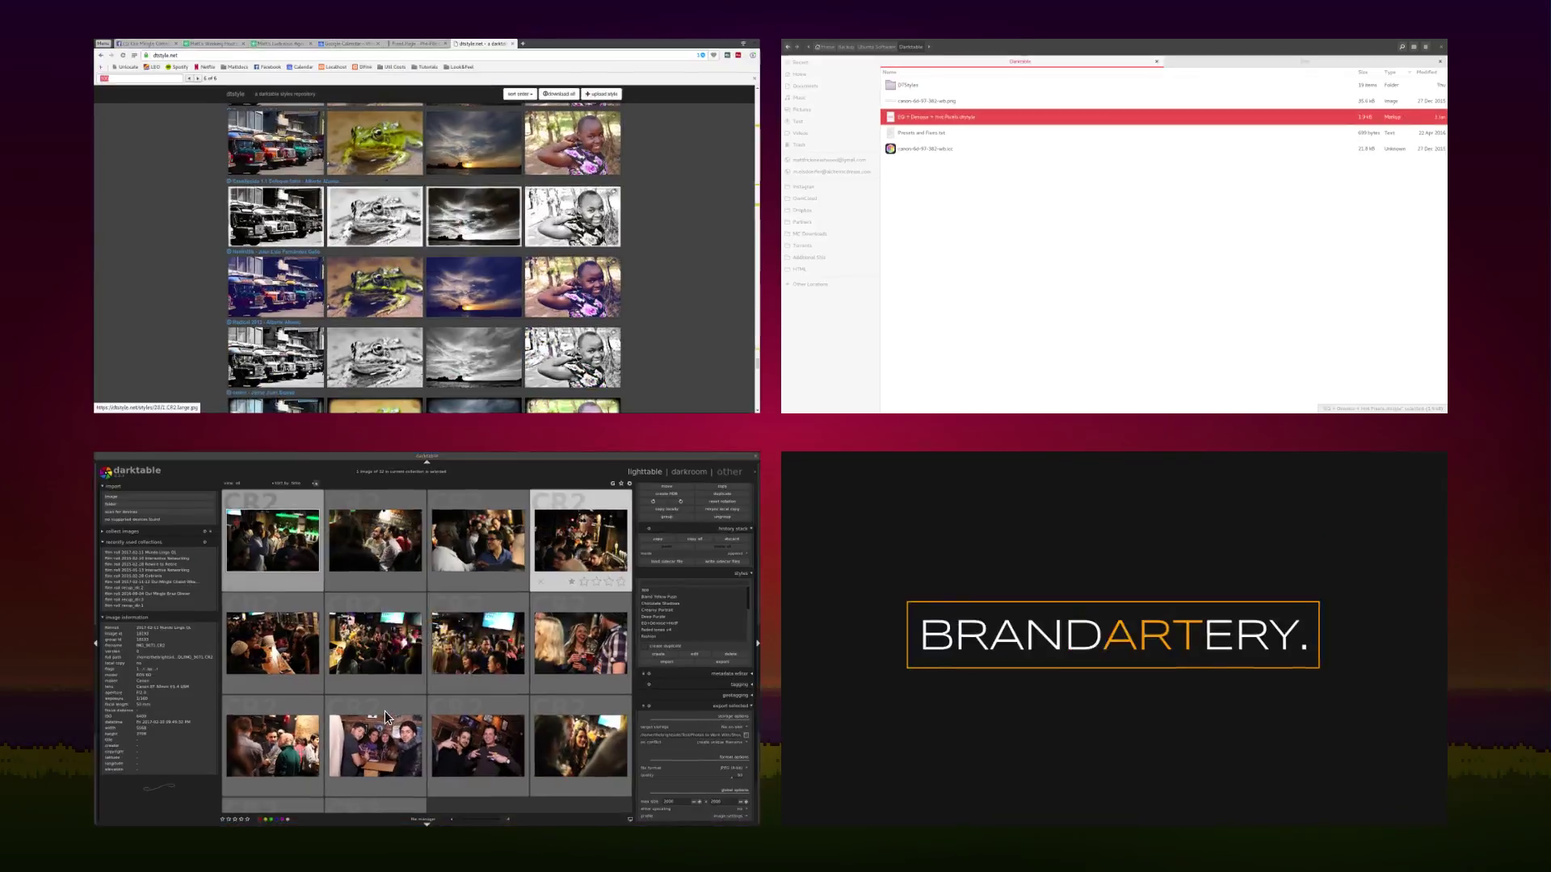
{"action": "left_click", "coordinate": [384, 710]}
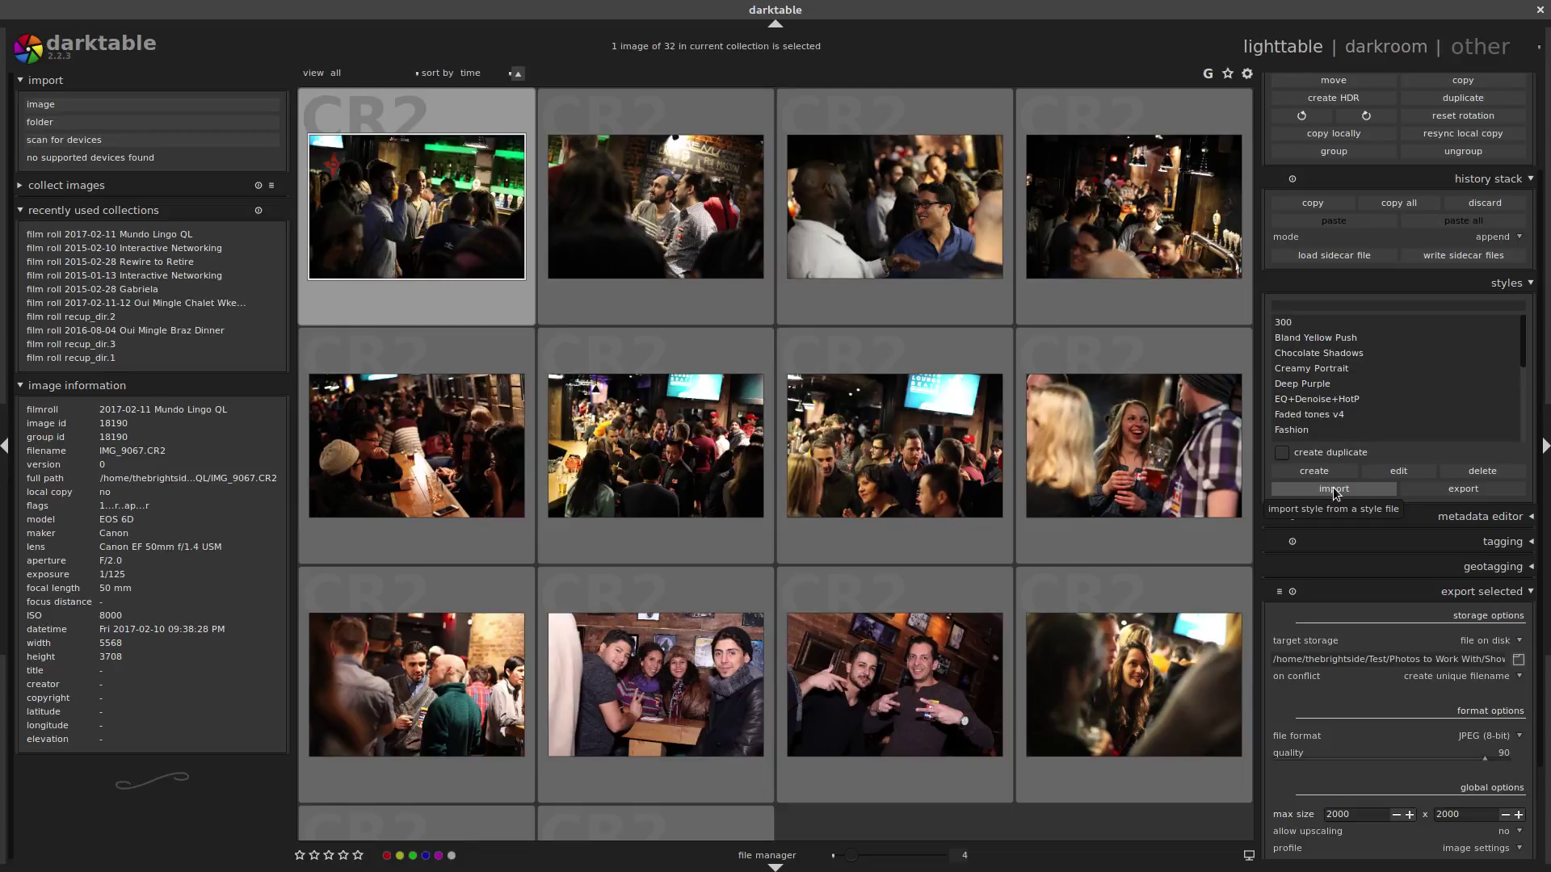
Return to dtstyle.net in Opera and browse the style previews further down, as far as the Purple Haze styles
{"action": "key", "text": "ctrl+alt+Down"}
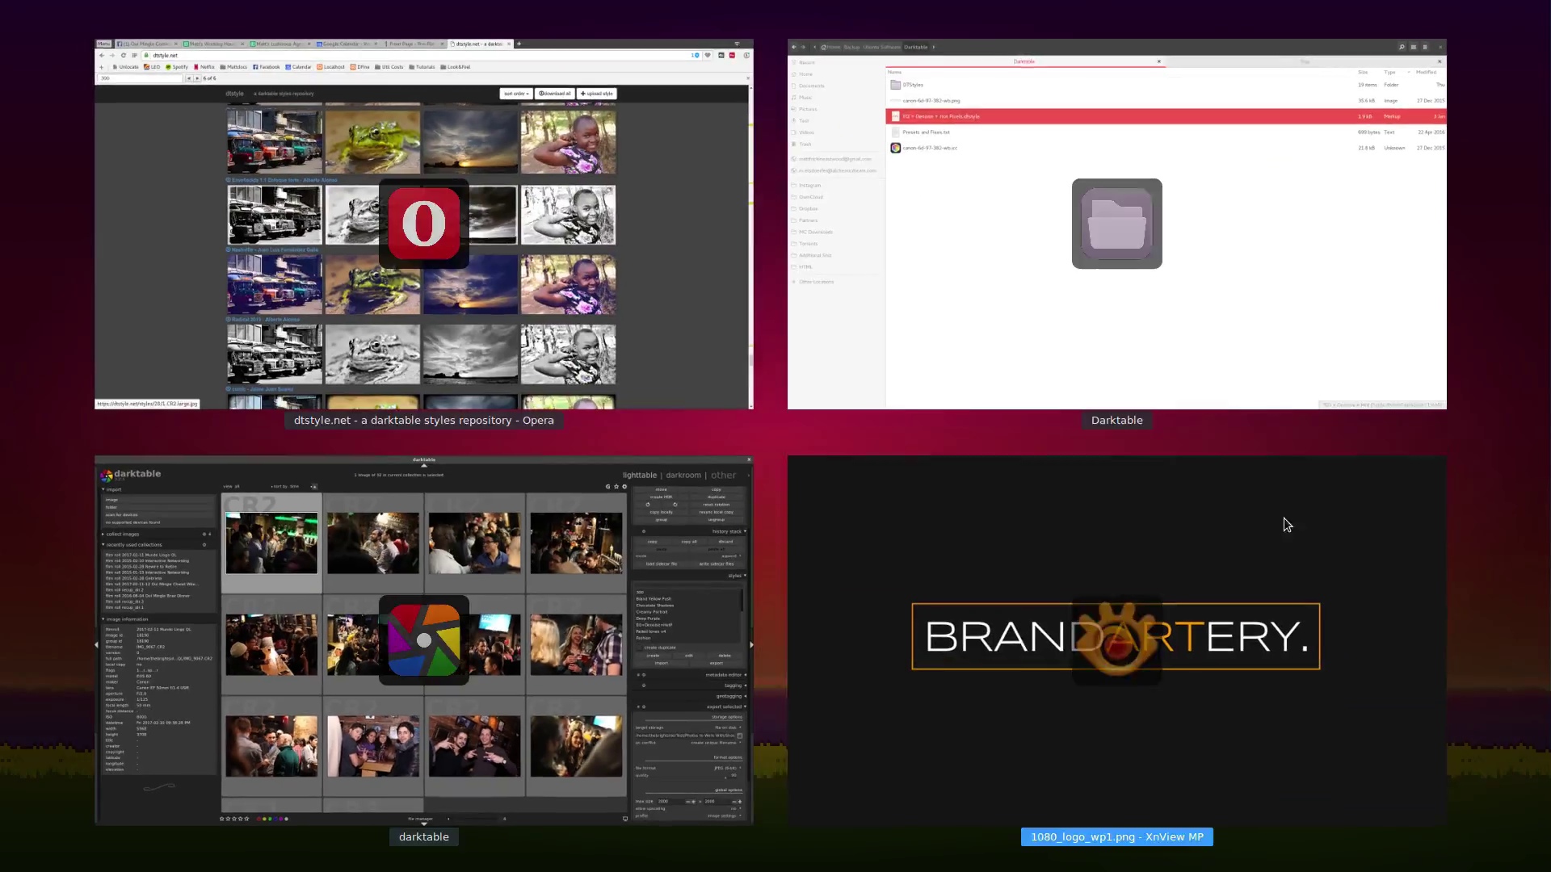
{"action": "left_click", "coordinate": [570, 244]}
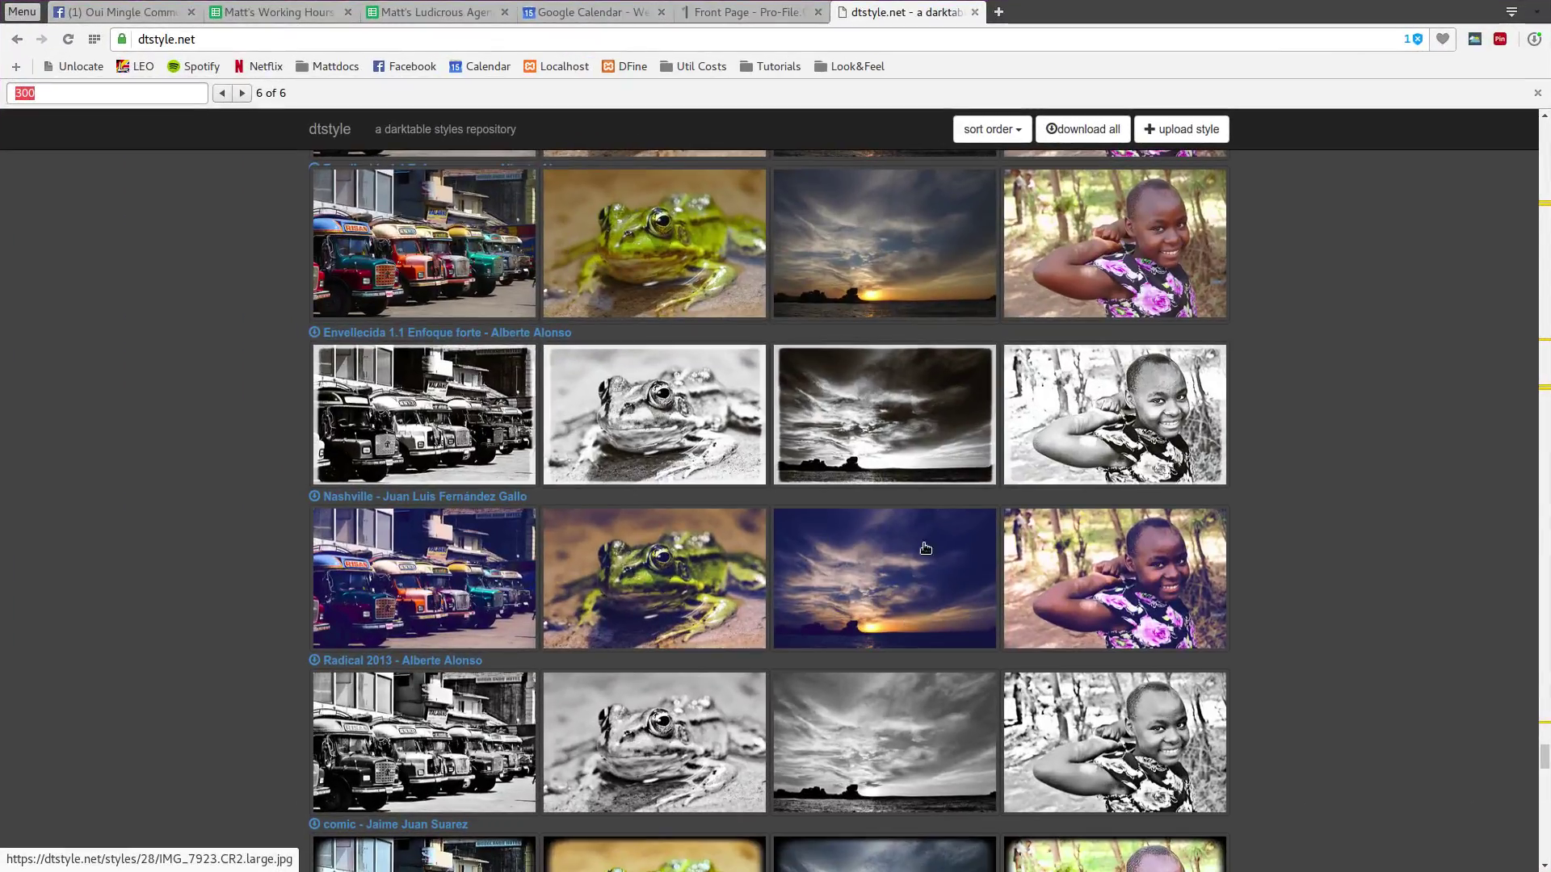
{"action": "scroll", "coordinate": [862, 585], "scroll_direction": "down", "scroll_amount": 5}
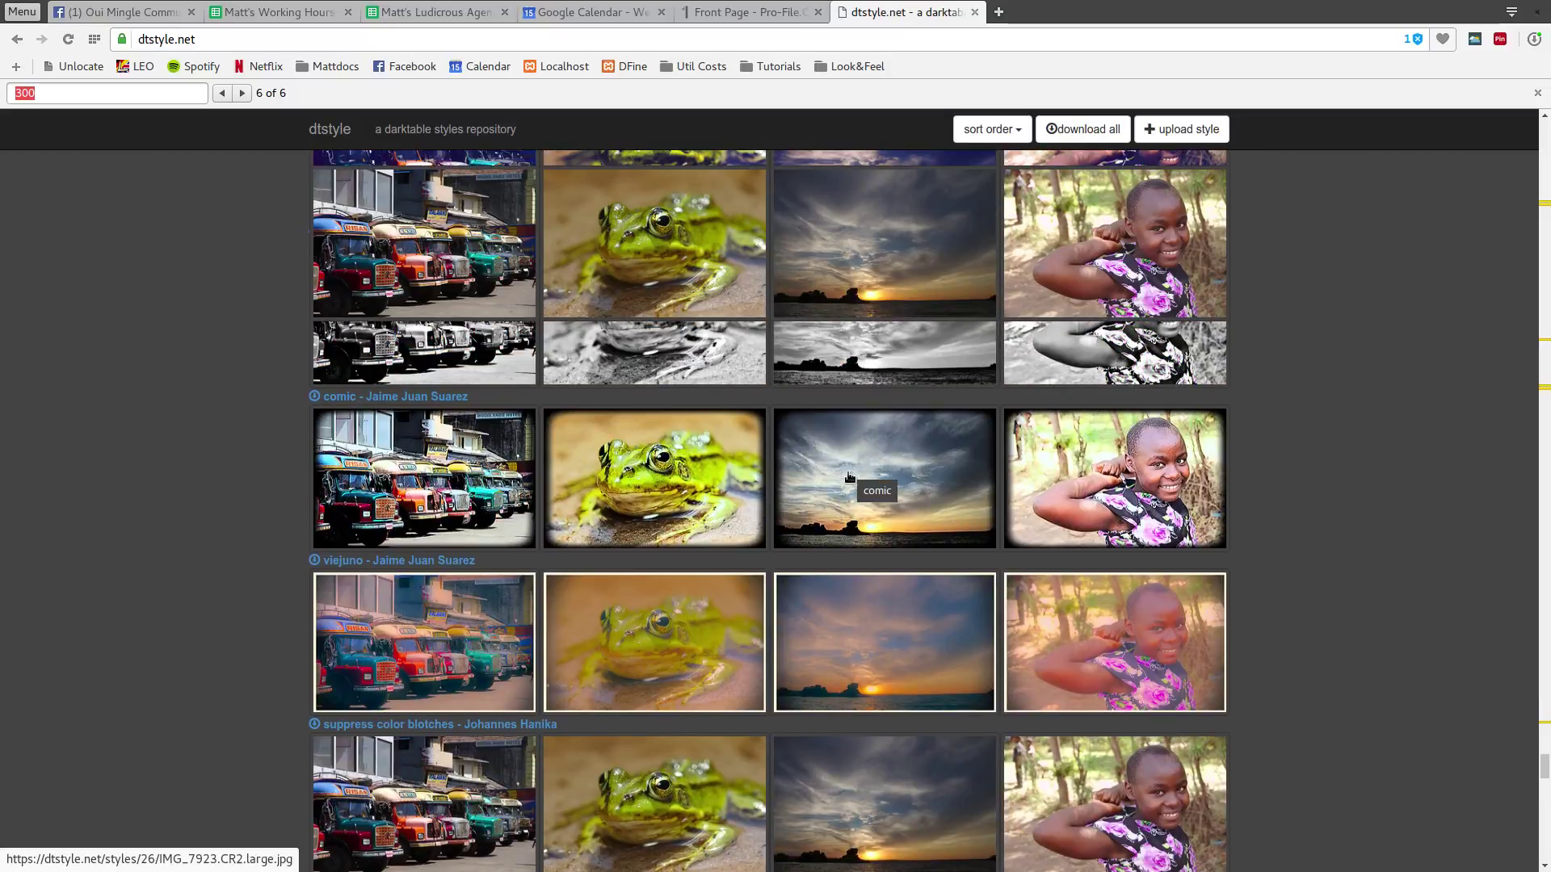
{"action": "scroll", "coordinate": [848, 485], "scroll_direction": "down", "scroll_amount": 5}
{"action": "scroll", "coordinate": [864, 510], "scroll_direction": "down", "scroll_amount": 5}
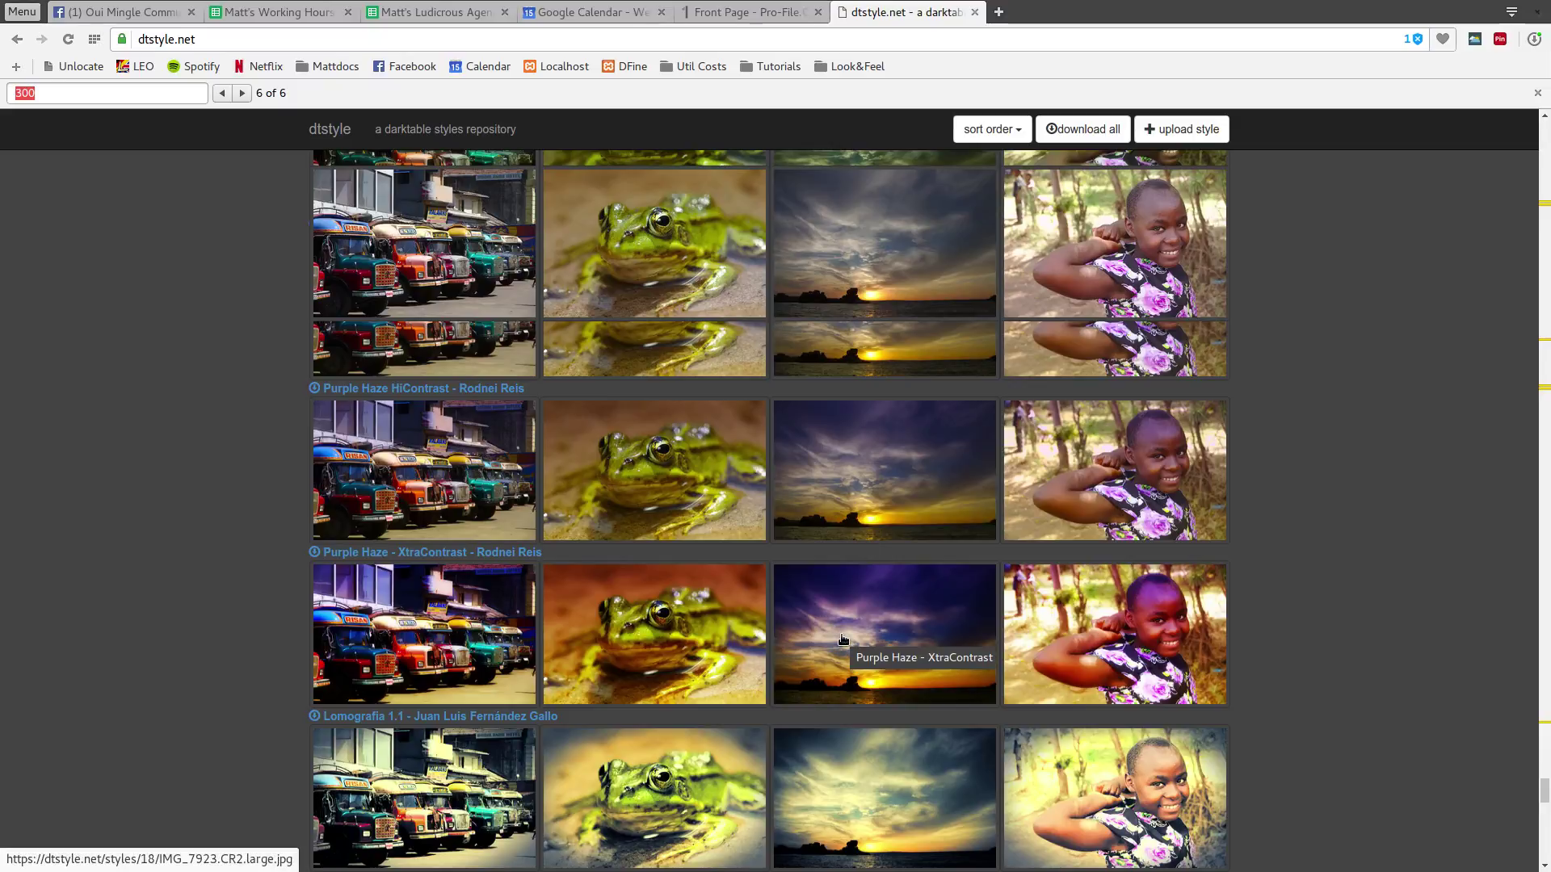
Switch to darktable, open IMG_9087.CR2 in the darkroom and apply the 300 style to it
{"action": "key", "text": "ctrl+alt+Down"}
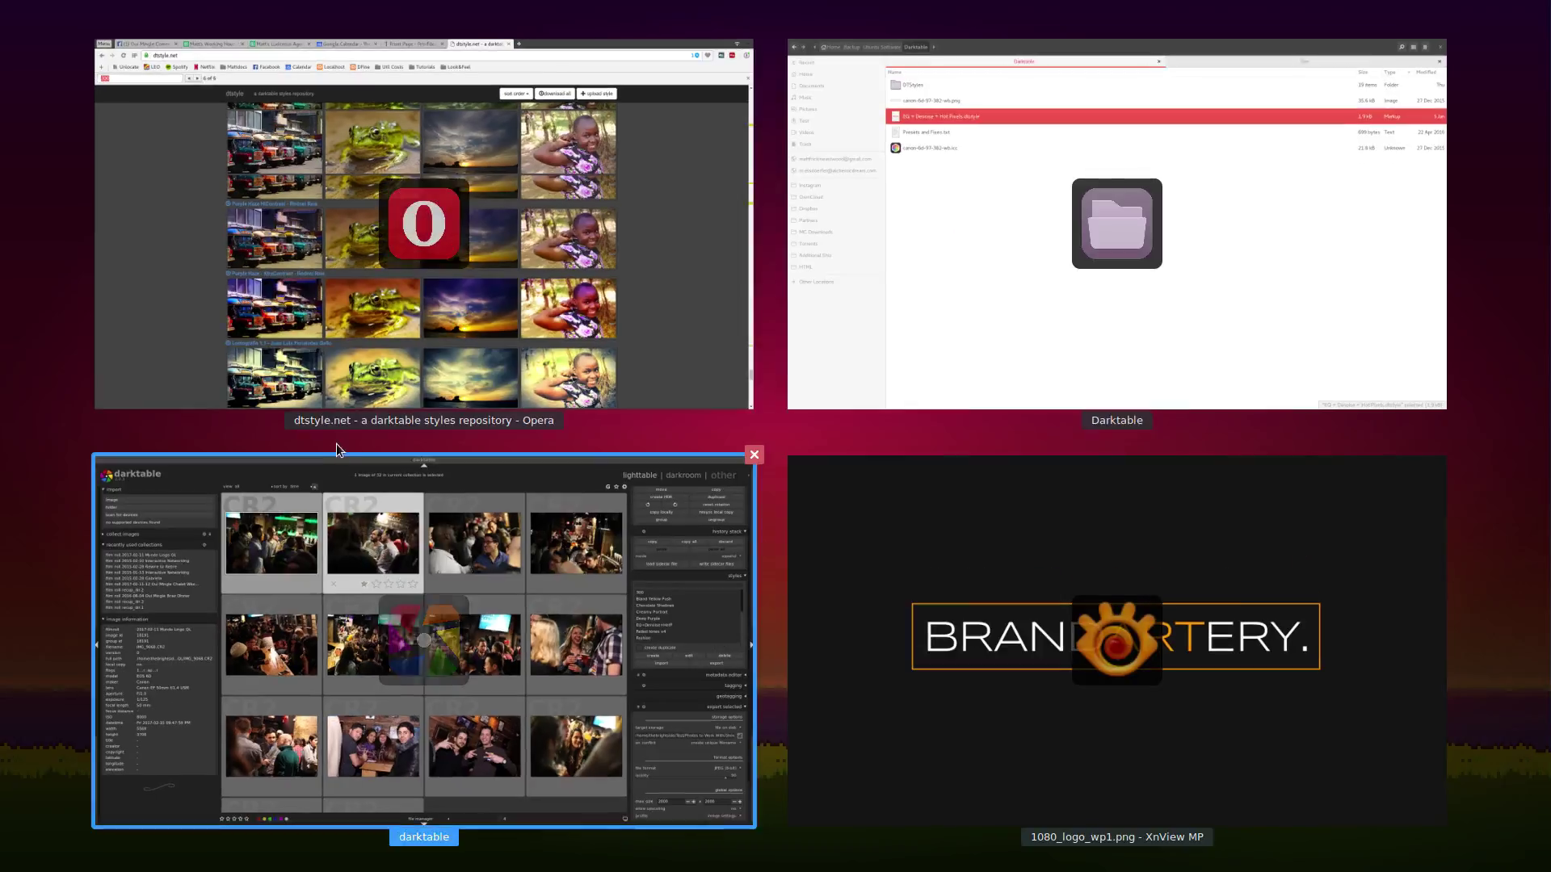
{"action": "left_click", "coordinate": [400, 588]}
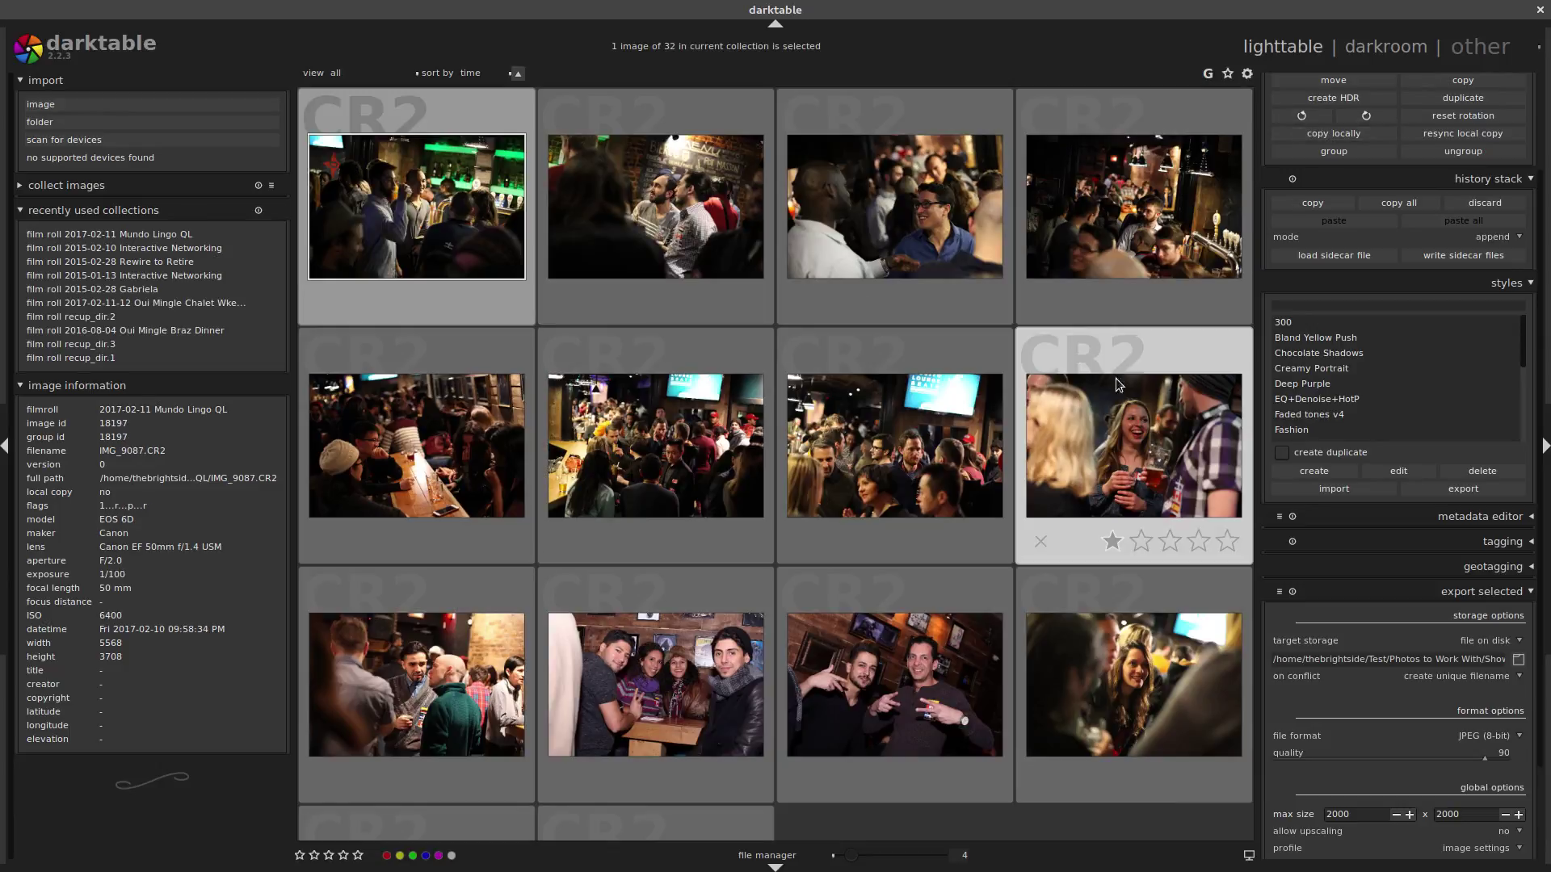
{"action": "double_click", "coordinate": [1114, 467]}
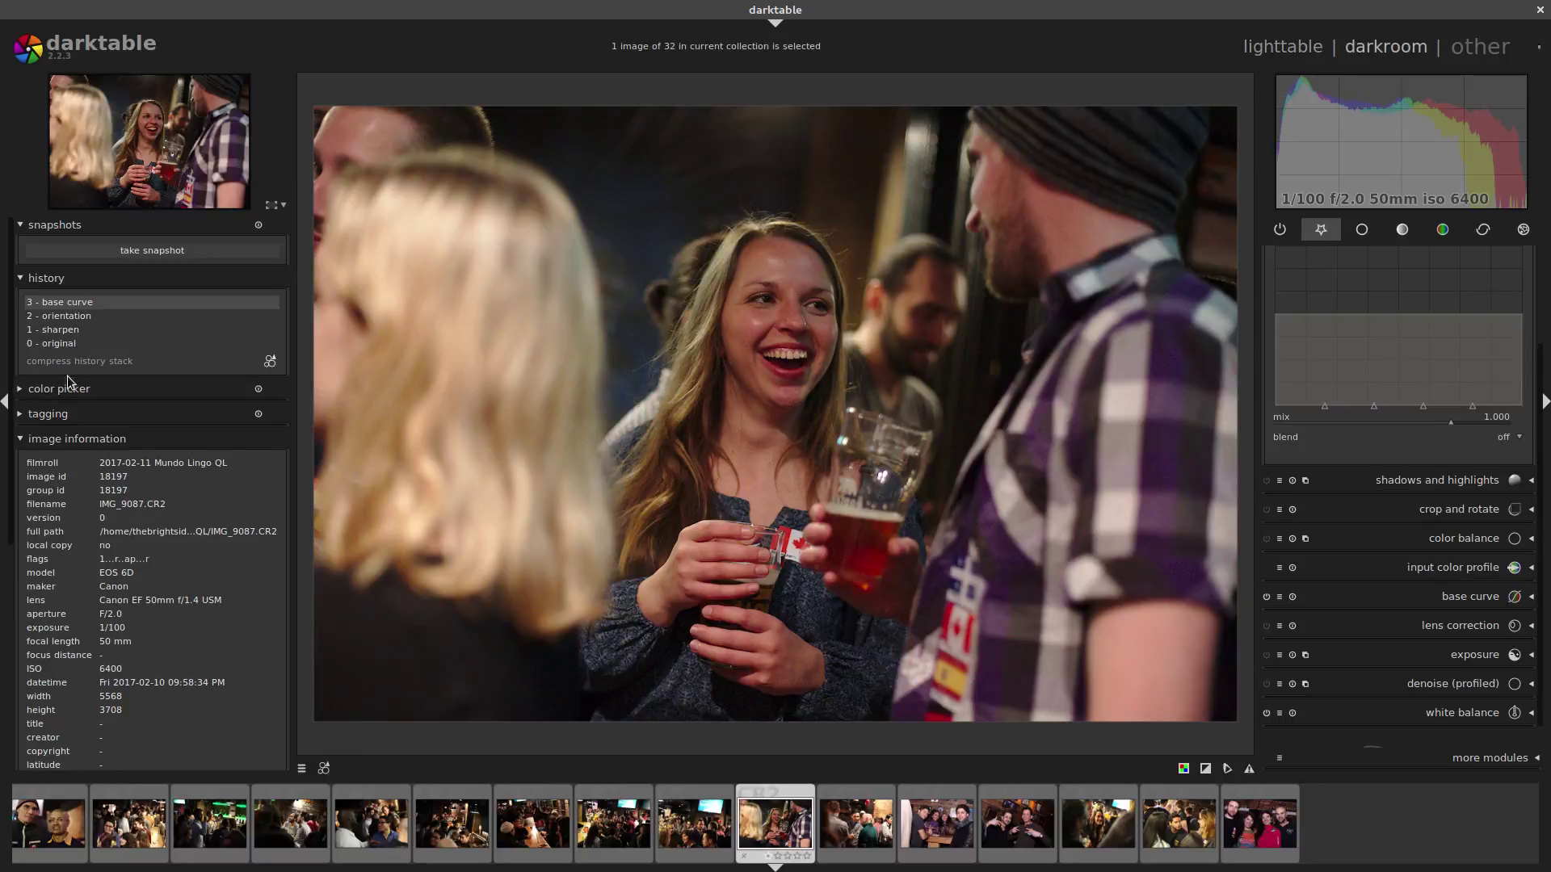
{"action": "left_click", "coordinate": [324, 769]}
{"action": "left_click", "coordinate": [376, 496]}
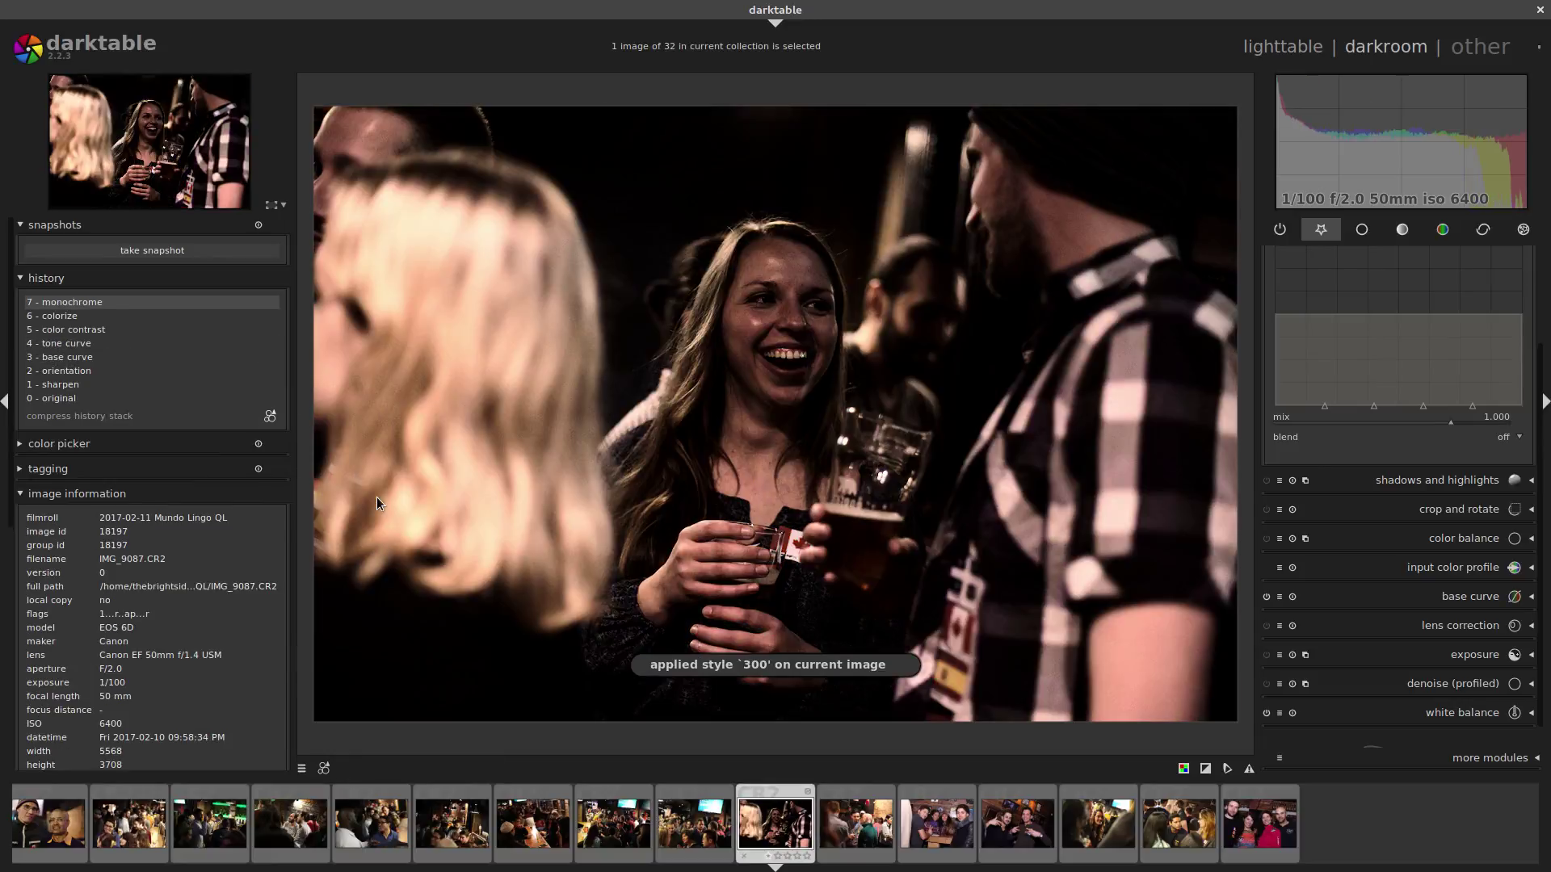
Compare the photo at earlier history stages back to tone curve, and restore monochrome as the active stage
{"action": "left_click", "coordinate": [84, 317]}
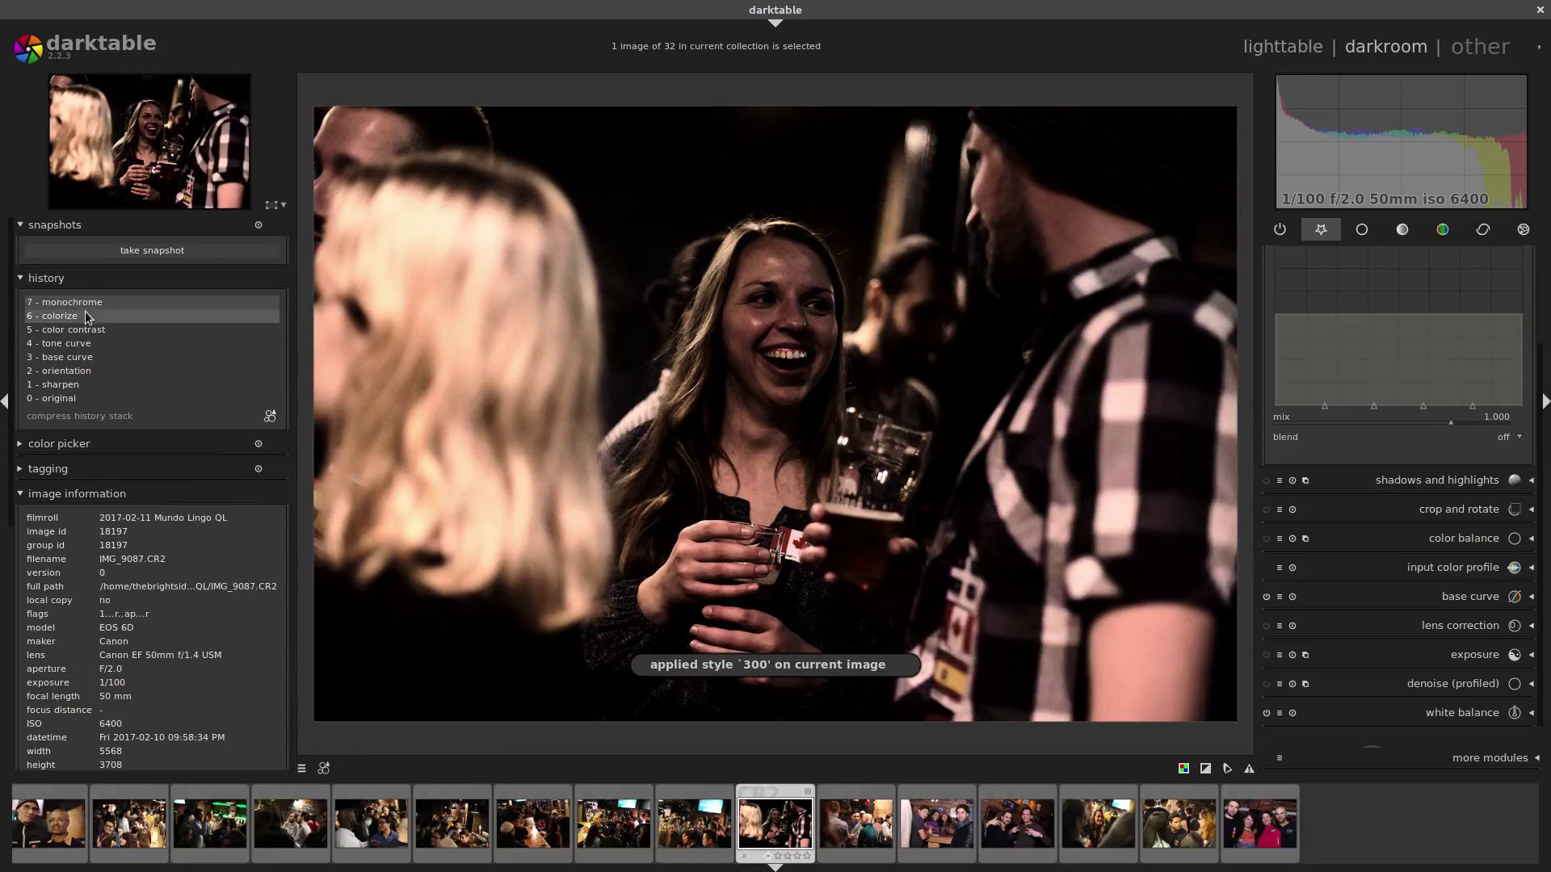
{"action": "left_click", "coordinate": [85, 329]}
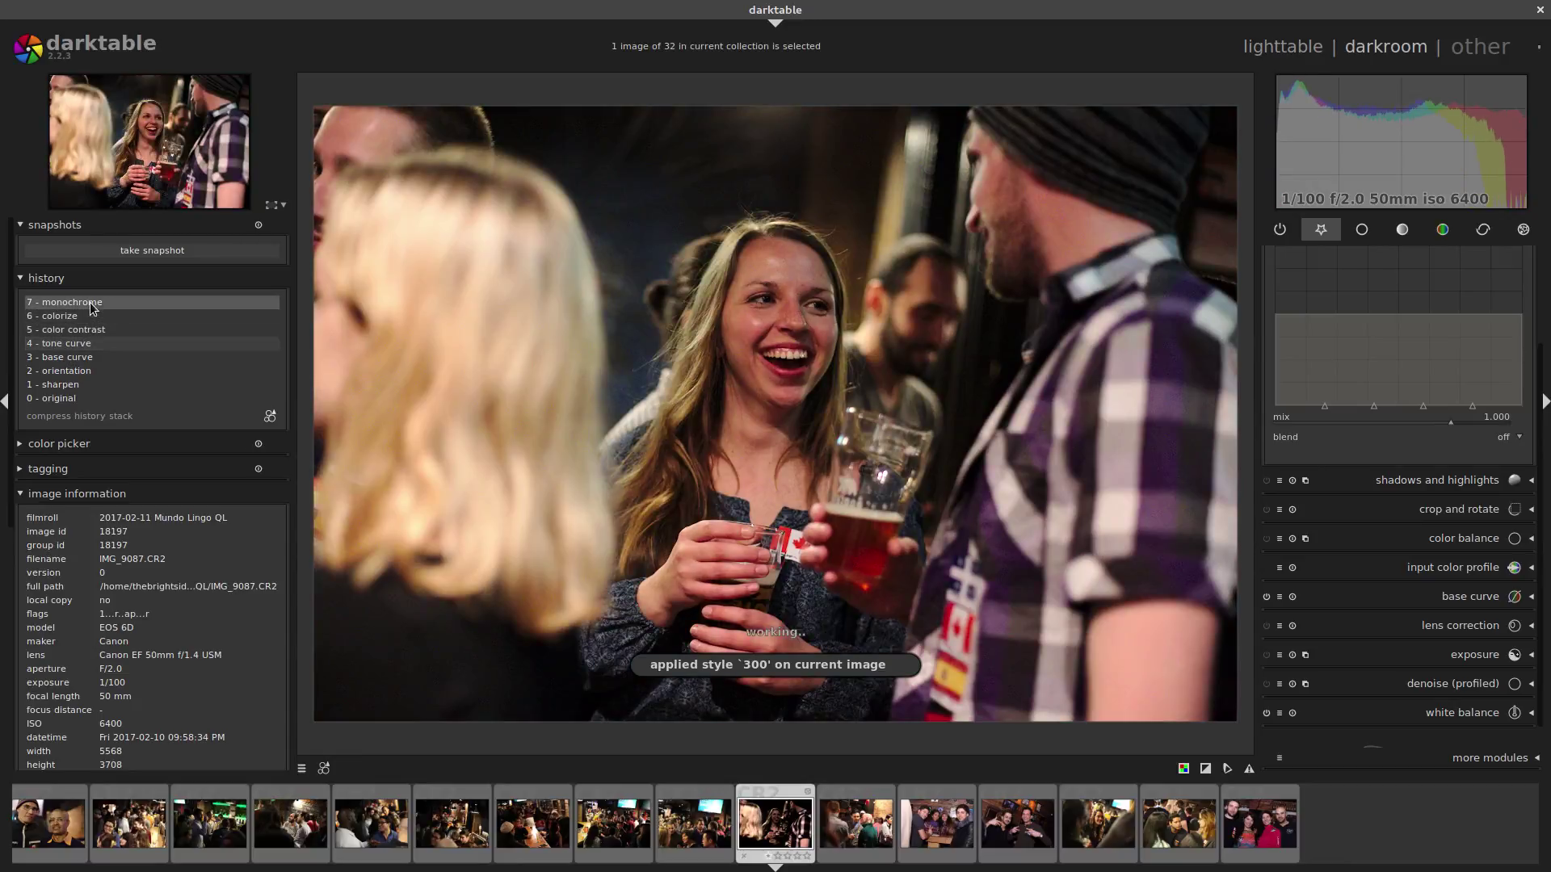
{"action": "left_click", "coordinate": [76, 303]}
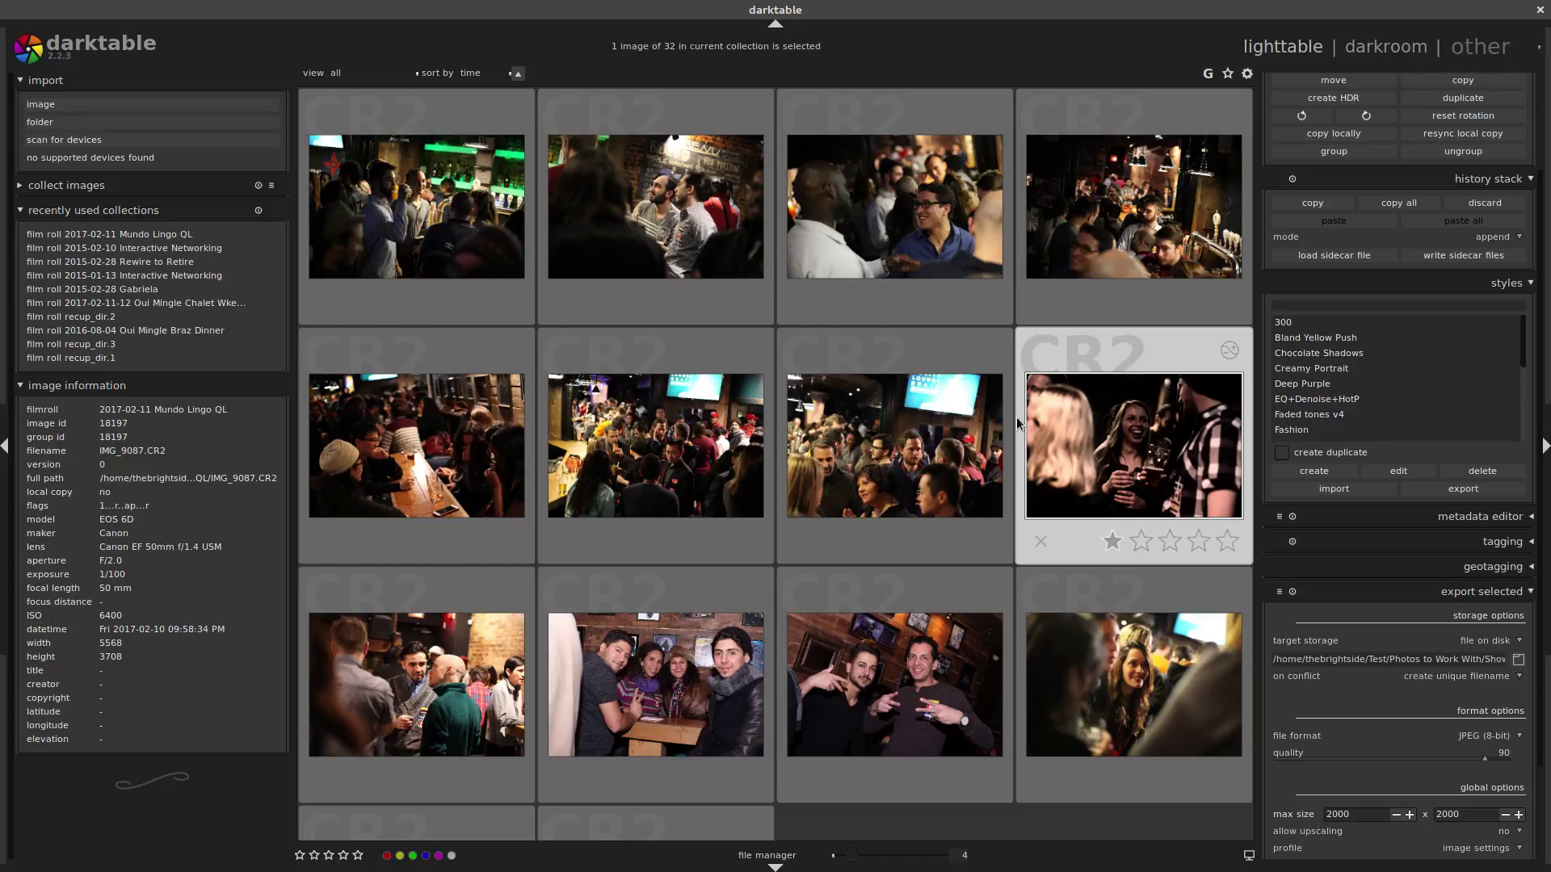
{"action": "key", "text": "super+w"}
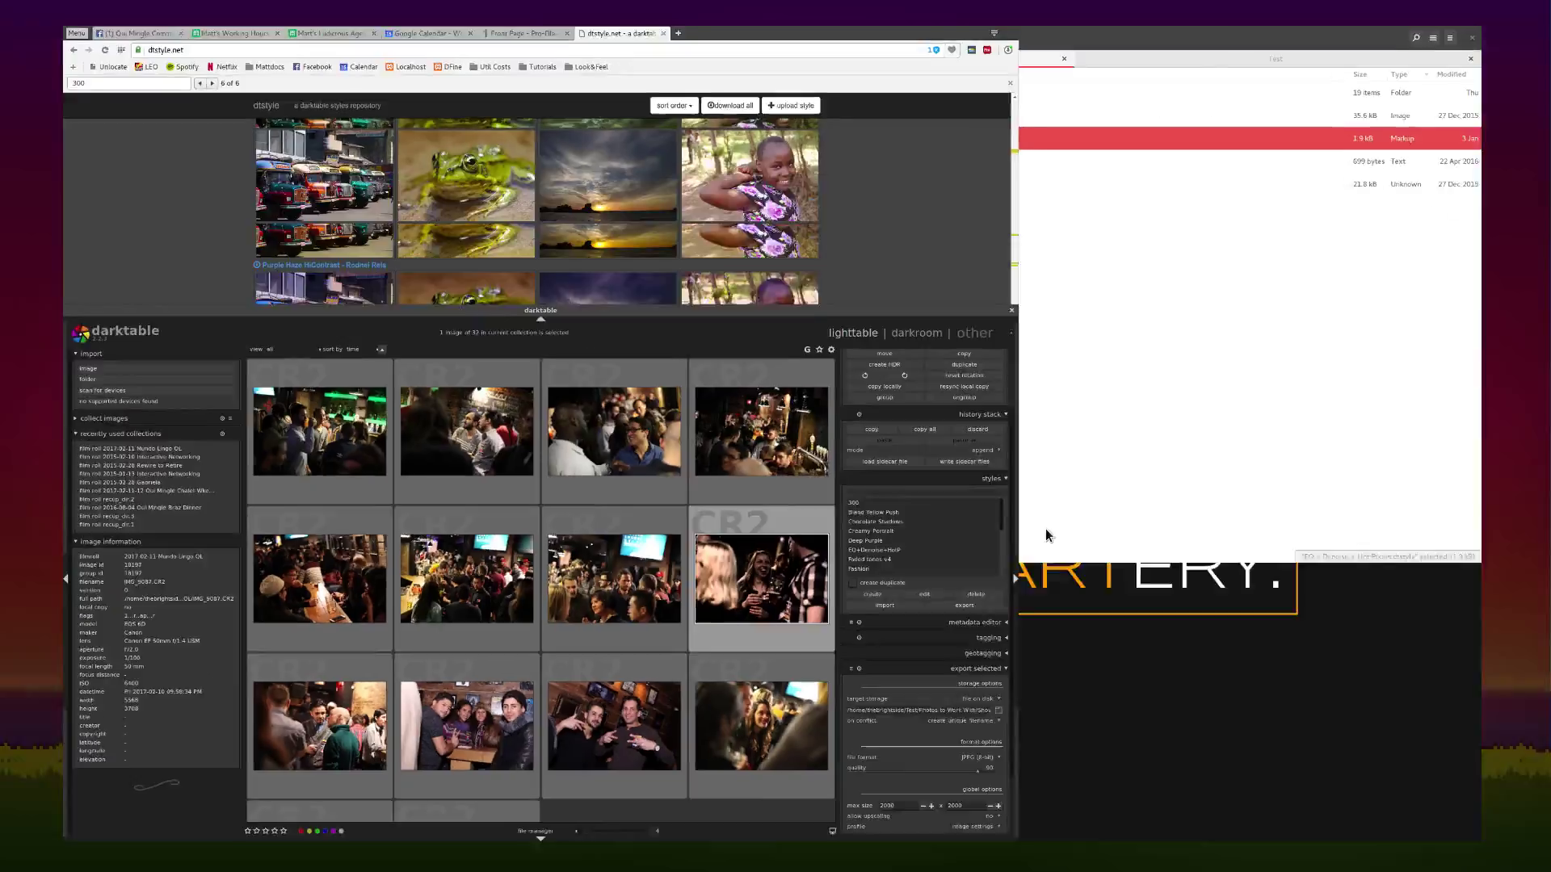
{"action": "left_click", "coordinate": [1047, 673]}
{"action": "key", "text": "space"}
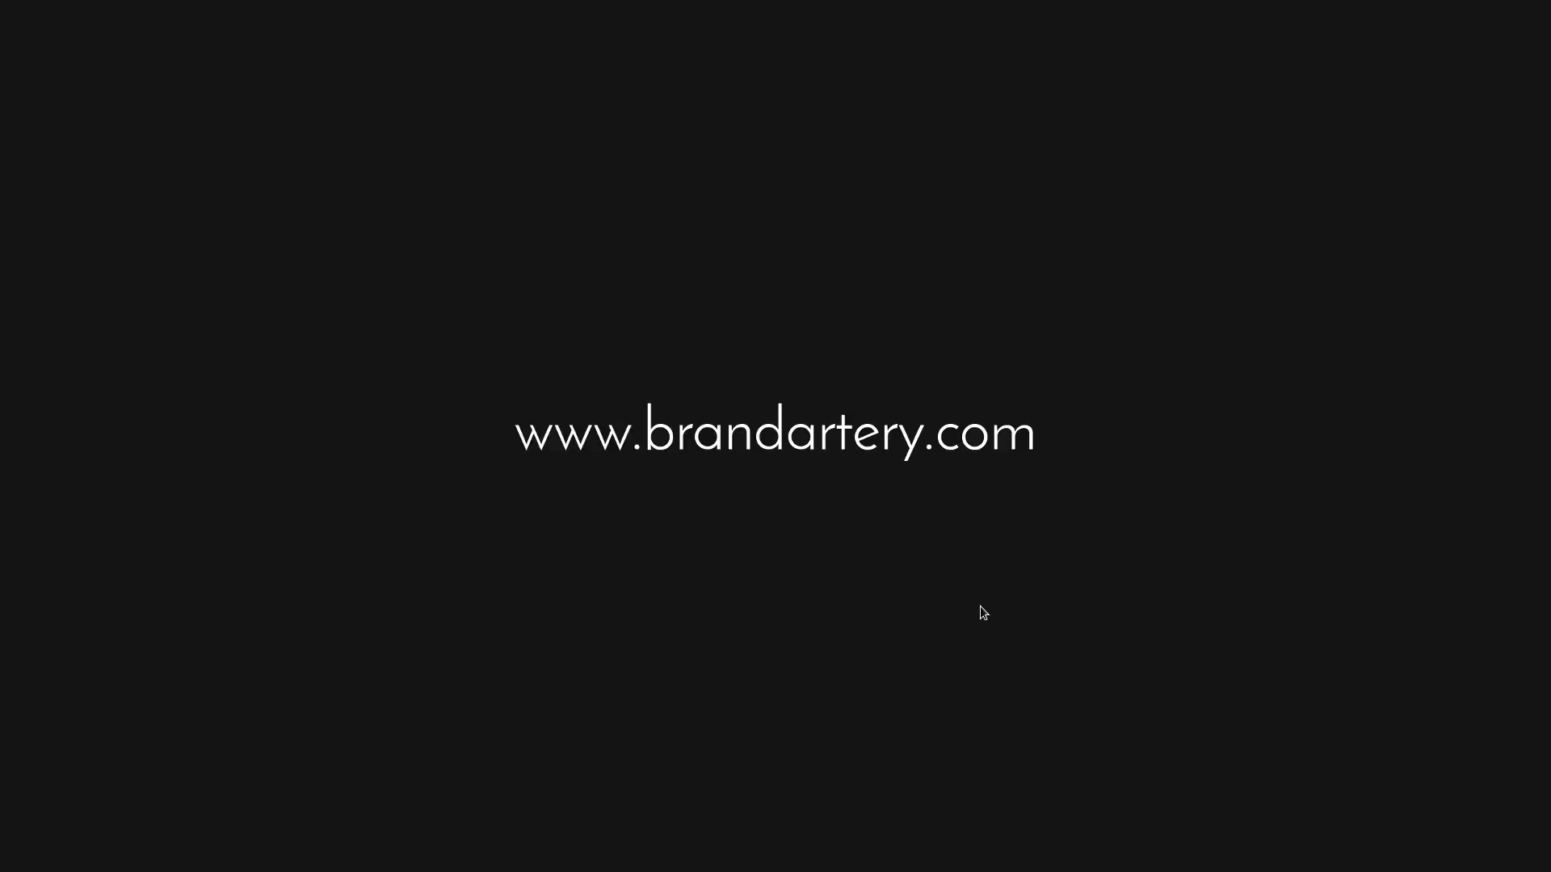
{"action": "key", "text": "super+w"}
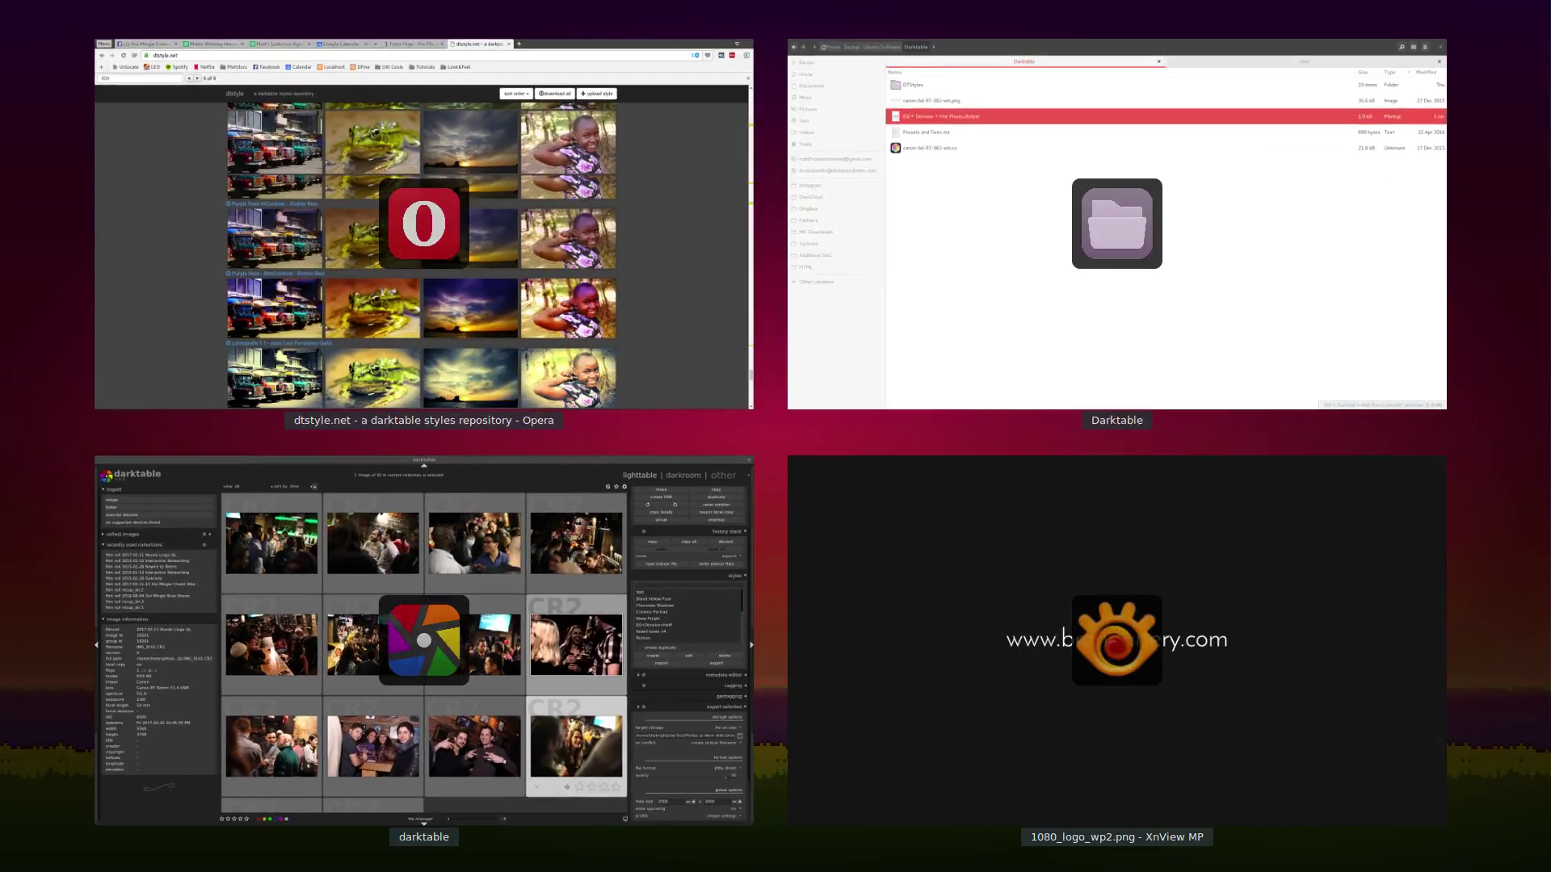